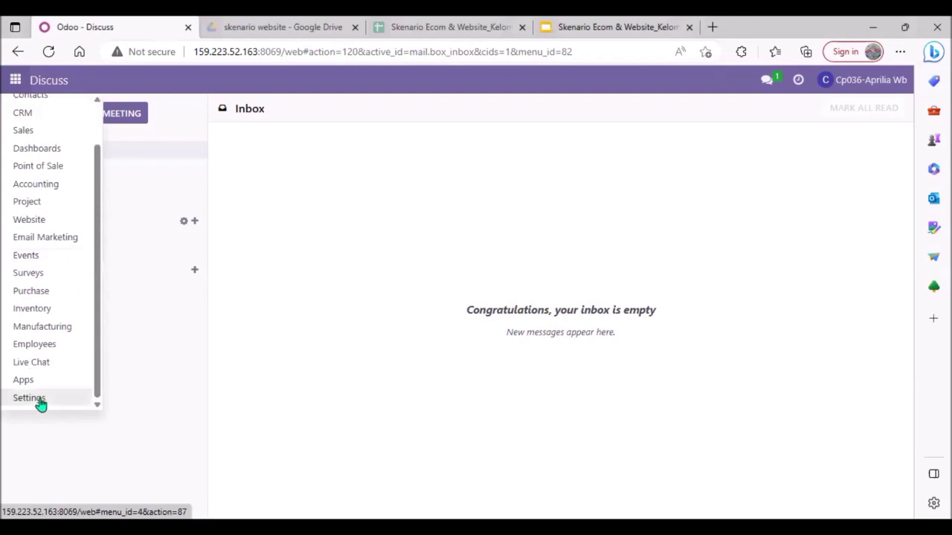
Open user management in Settings, remove the Internal Users filter and search the users for "wb"
left_click(38, 400)
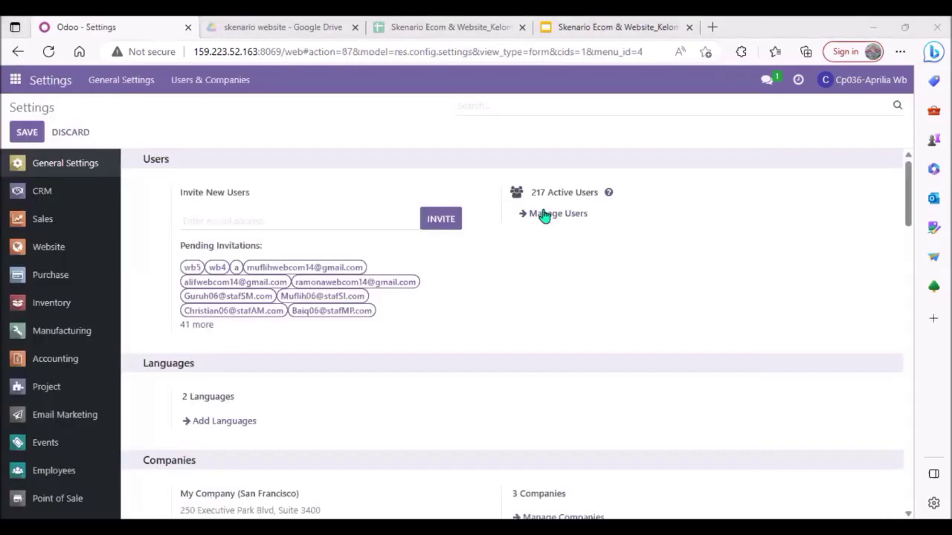
left_click(544, 215)
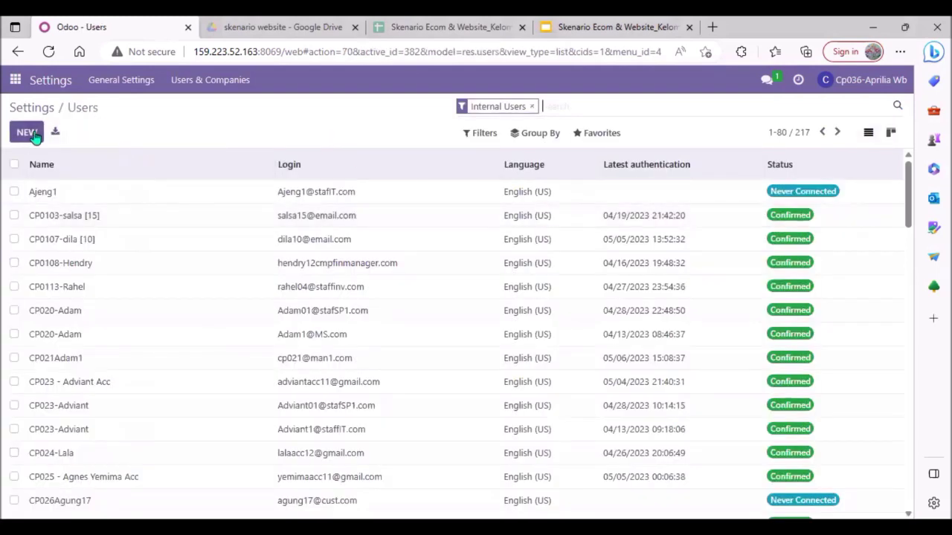
left_click(602, 141)
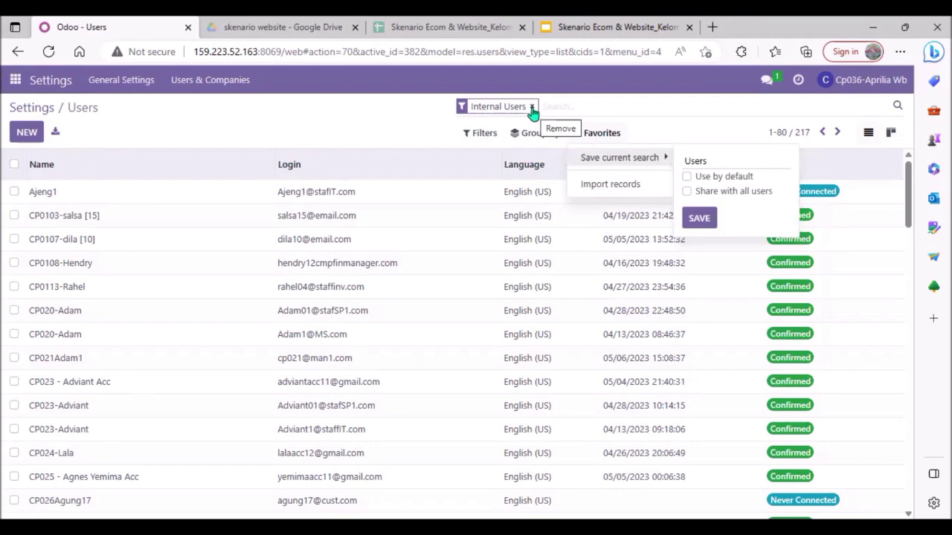
left_click(532, 108)
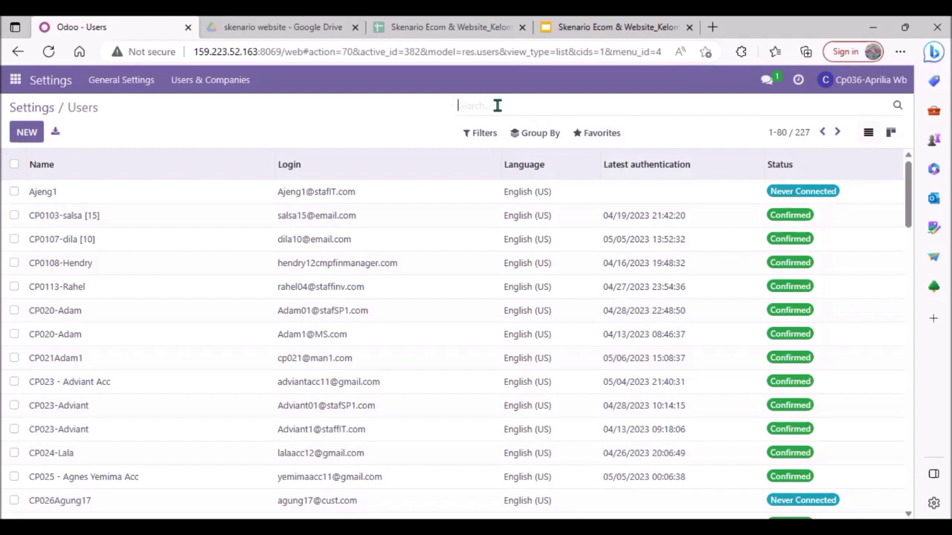
type("wb")
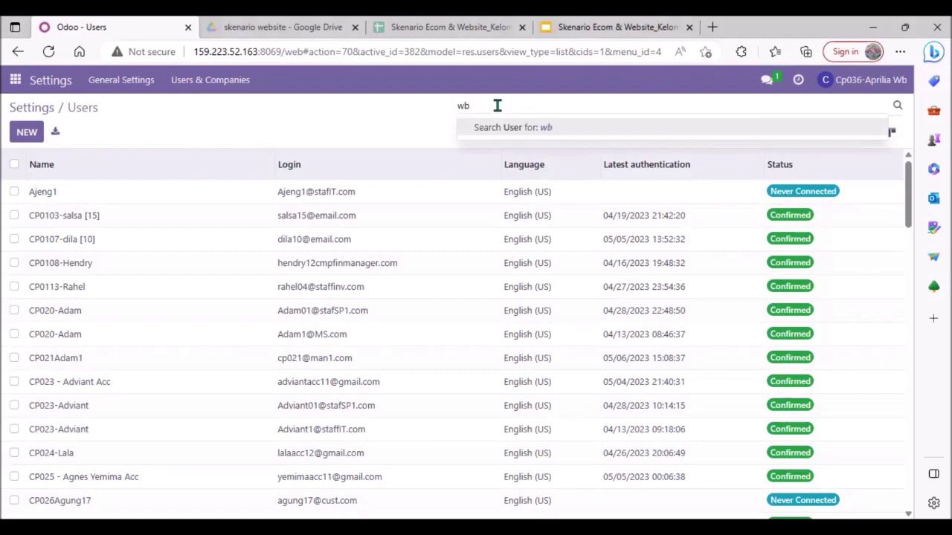
key("Return")
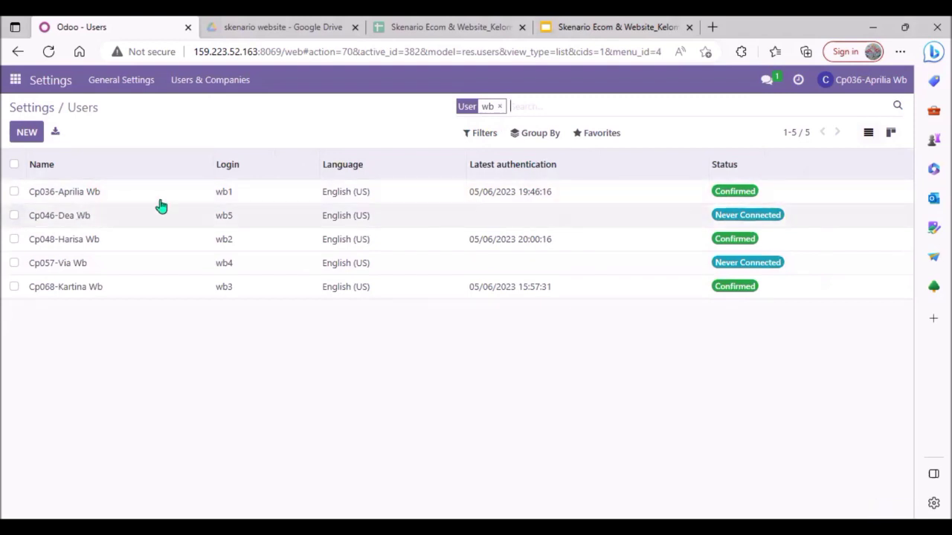
Open the first user in the filtered list and review the access rights set for each application
left_click(118, 194)
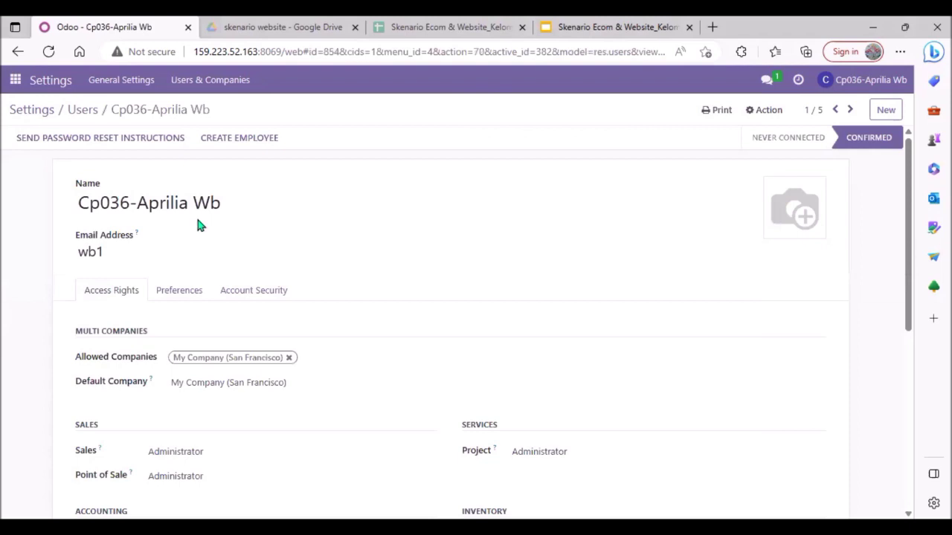
scroll(198, 218, "down", 1)
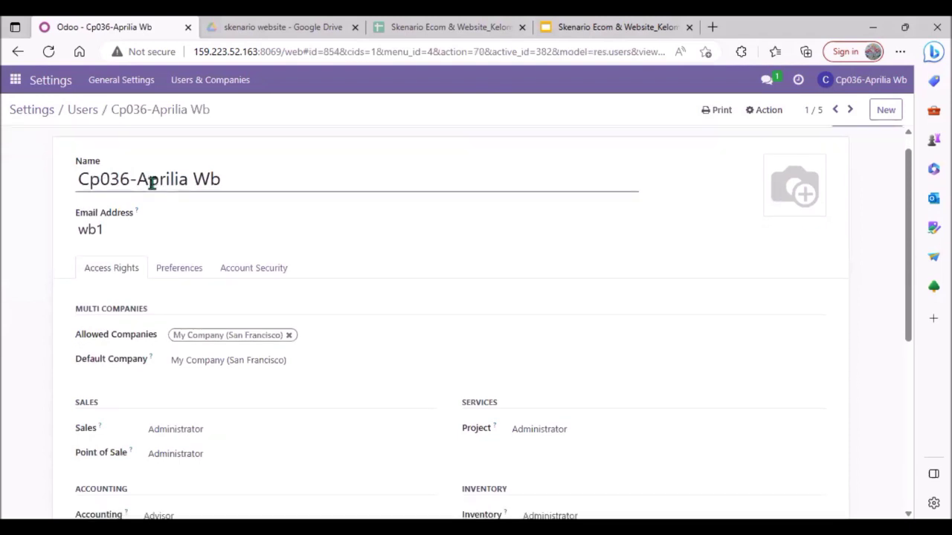
scroll(231, 386, "down", 3)
scroll(229, 387, "down", 2)
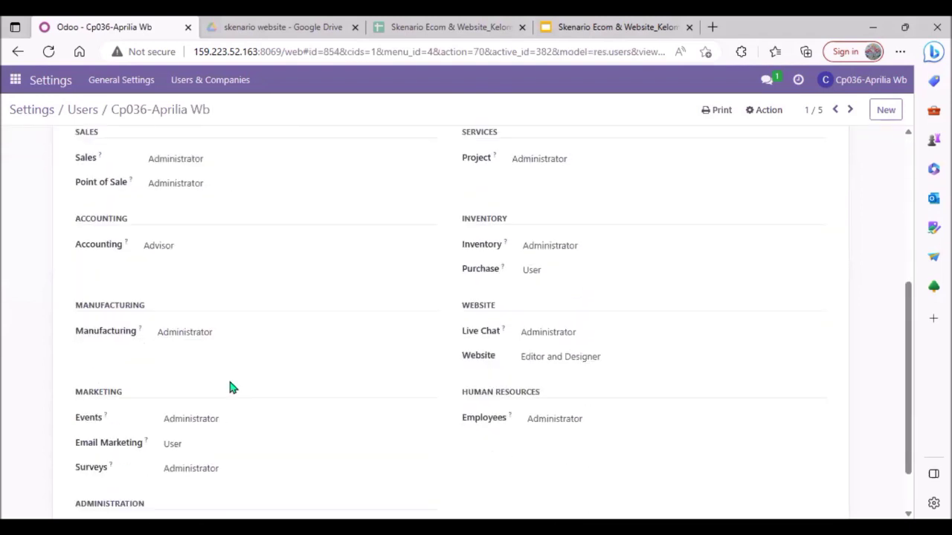
scroll(183, 259, "up", 5)
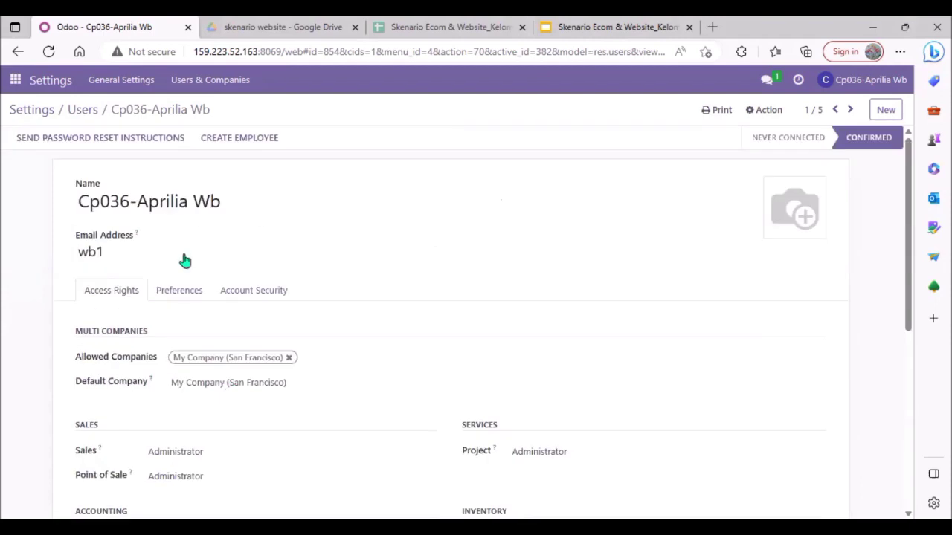
Go through the remaining filtered user records one by one, examining the second user's access rights in full
left_click(850, 109)
scroll(530, 212, "down", 3)
scroll(531, 206, "down", 2)
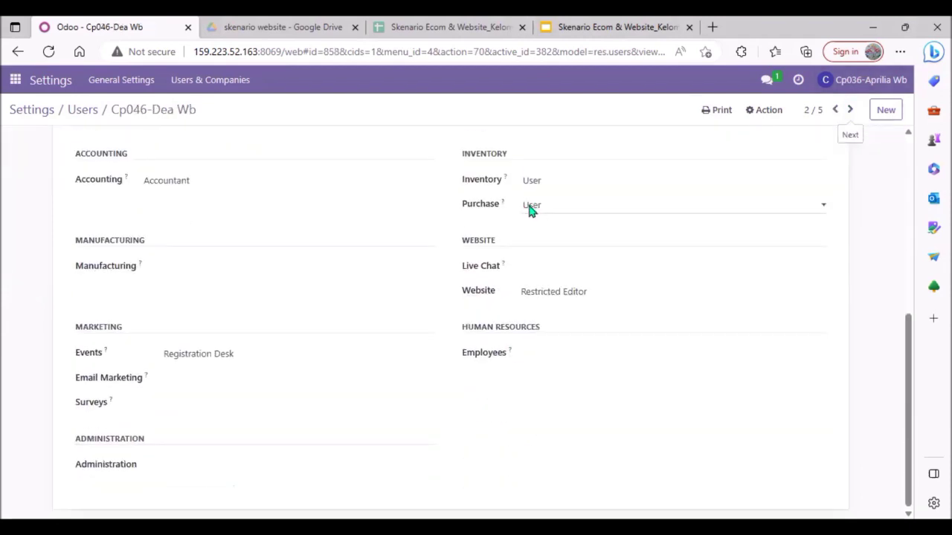
scroll(531, 206, "up", 5)
left_click(850, 111)
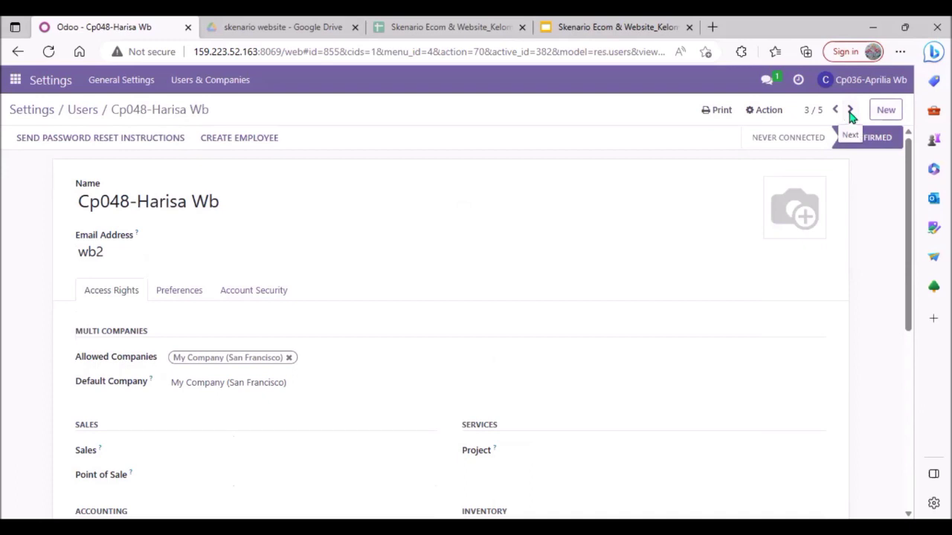
left_click(850, 111)
left_click(851, 111)
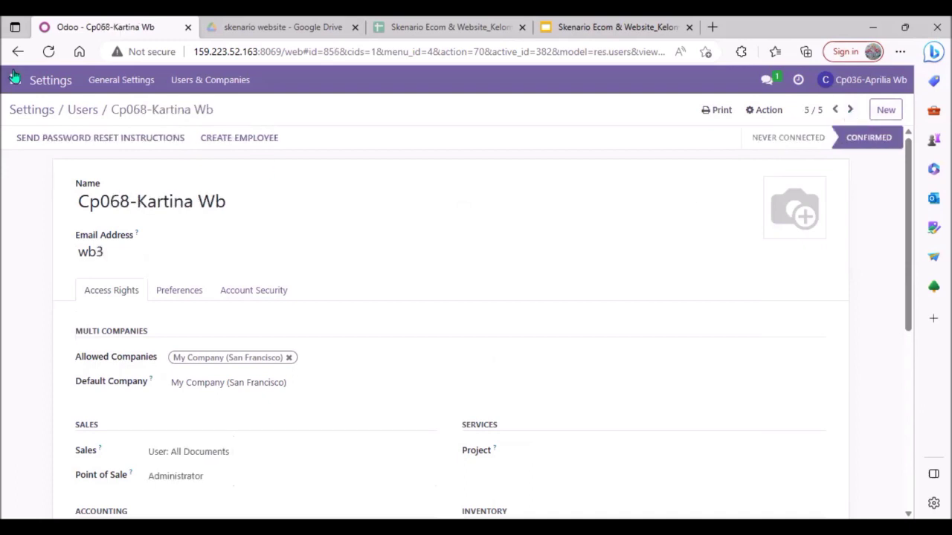
Return from the user record to the general settings and switch to the Website app
left_click(86, 112)
left_click(38, 109)
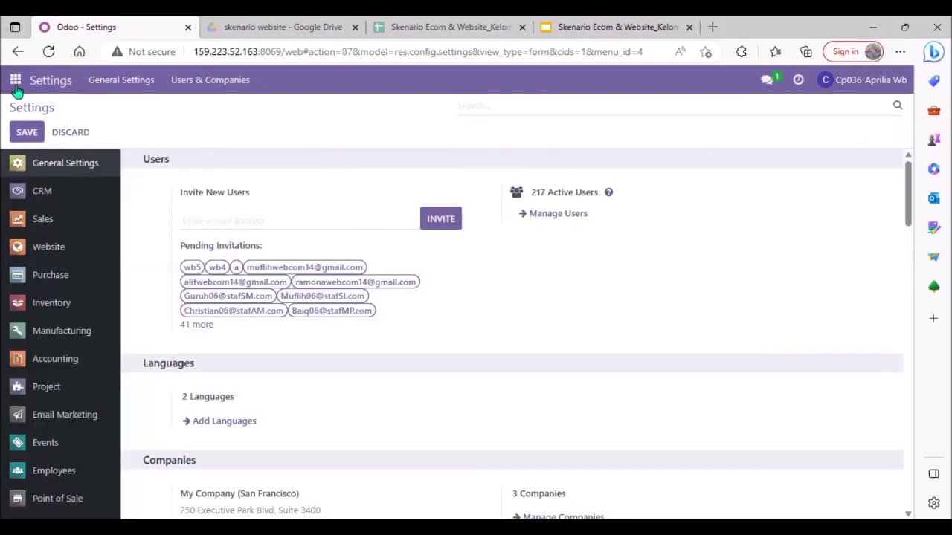
left_click(15, 81)
scroll(22, 275, "down", 2)
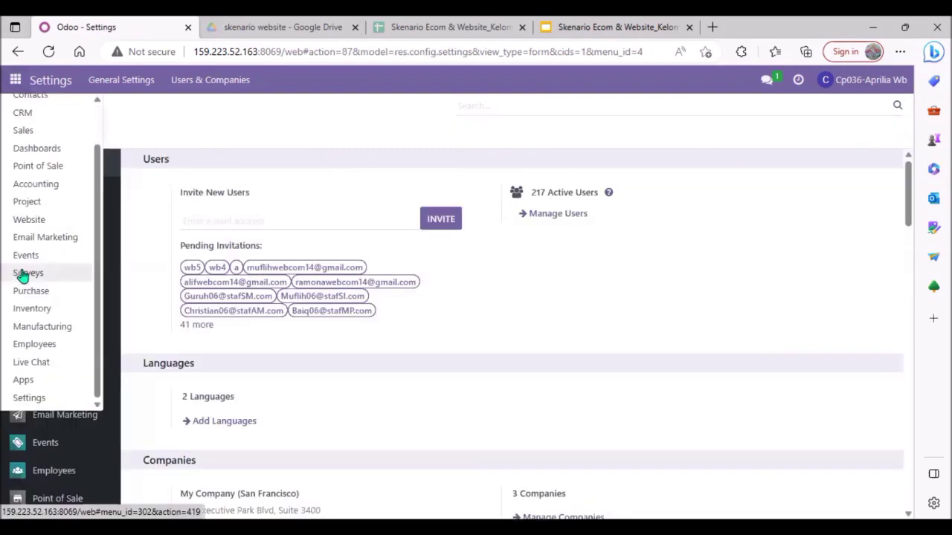
left_click(44, 220)
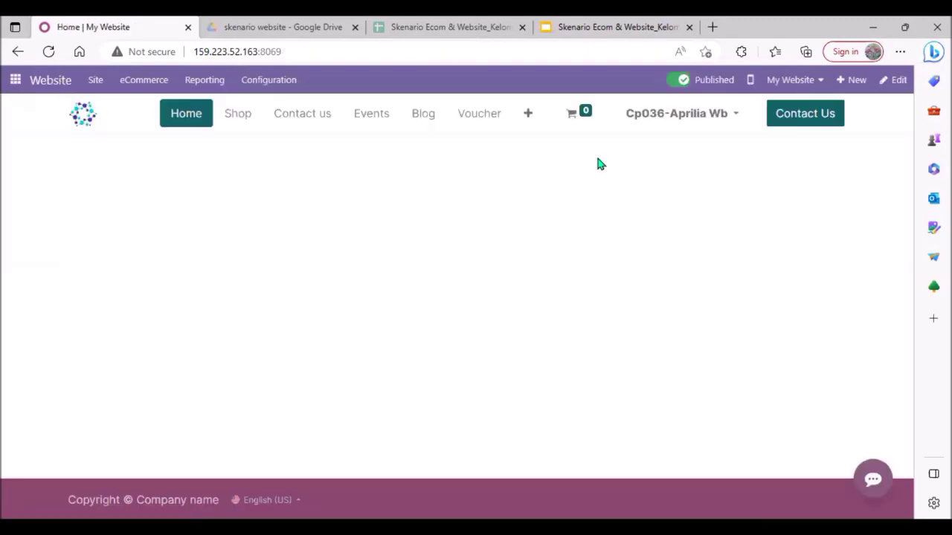
left_click(696, 123)
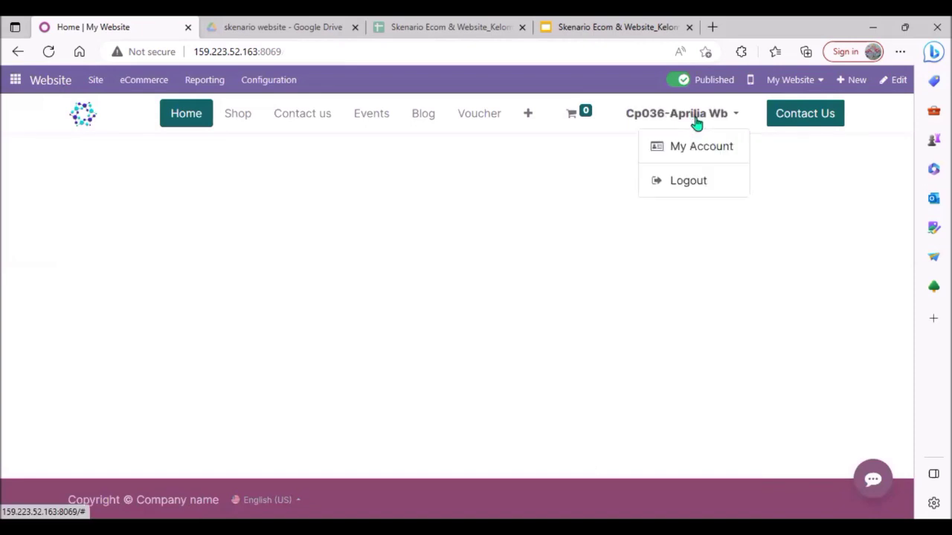
left_click(696, 123)
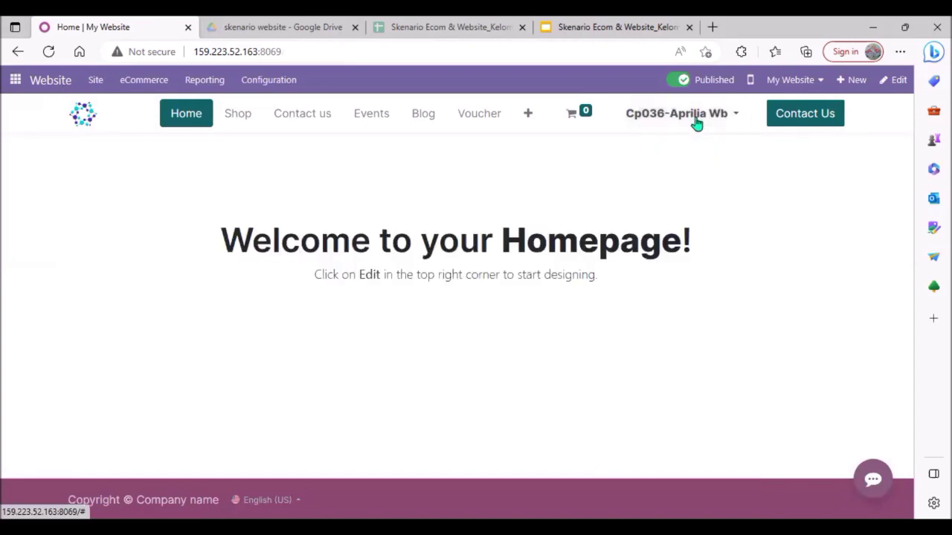
left_click(700, 122)
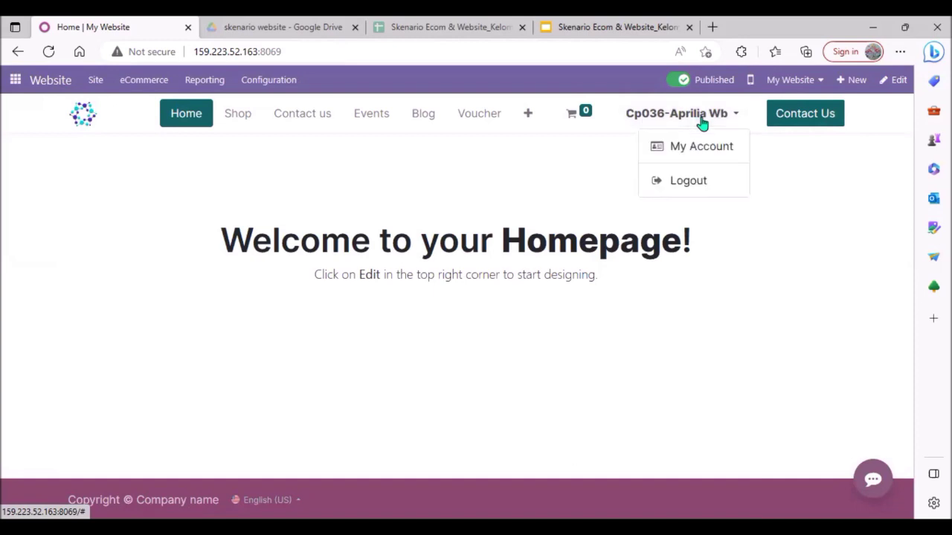
left_click(700, 122)
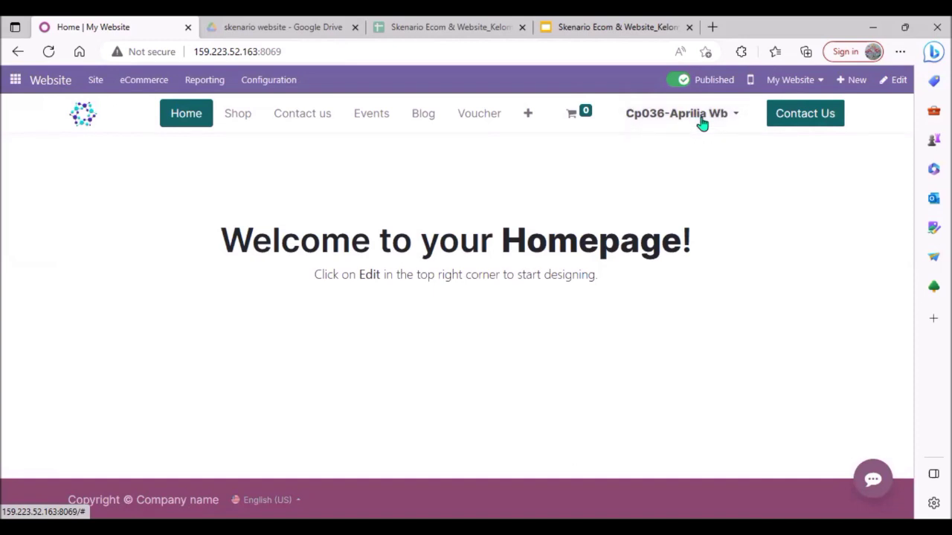
left_click(696, 122)
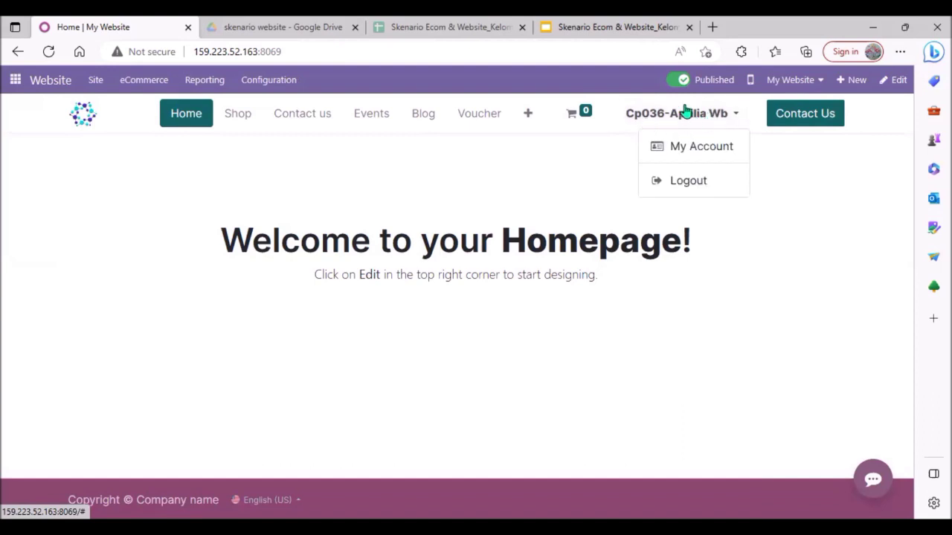
left_click(316, 175)
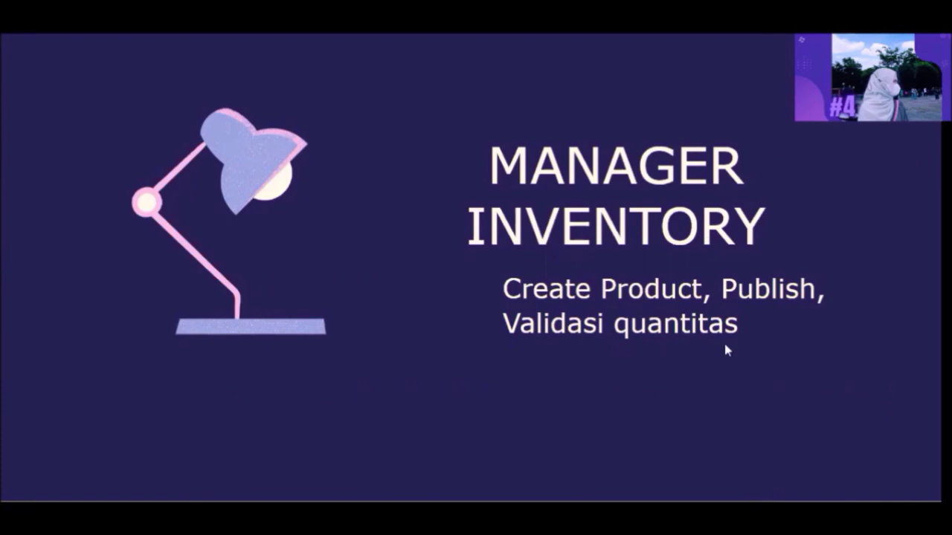
Switch to the Inventory app and open its product list
mouse_move(662, 513)
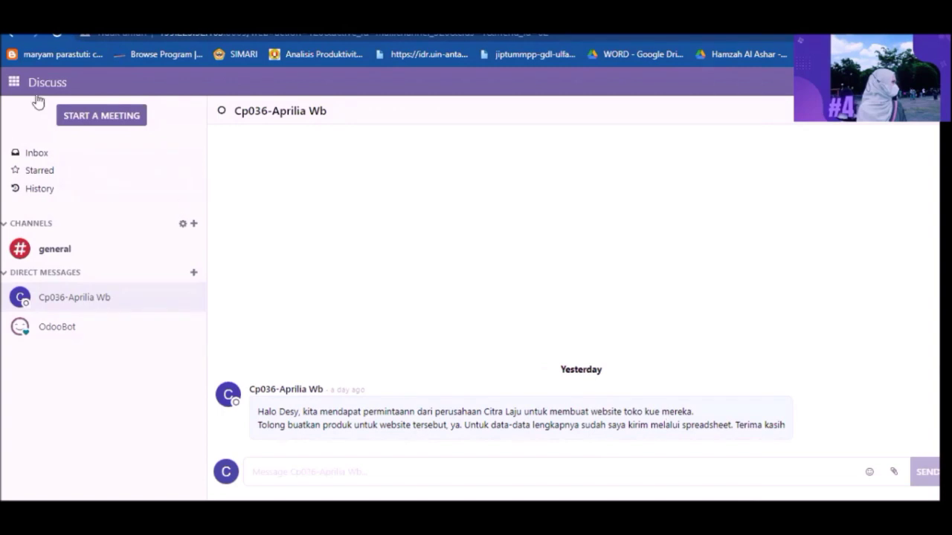
left_click(14, 84)
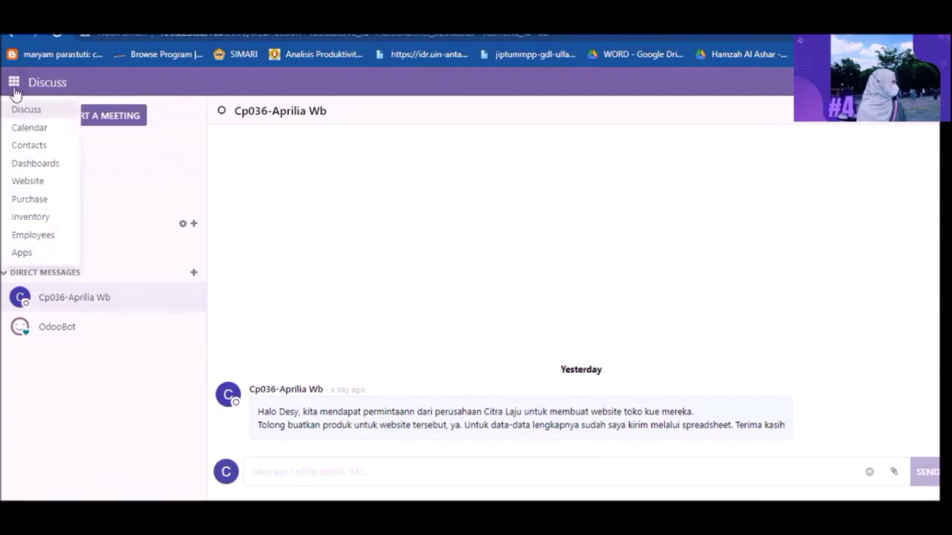
left_click(31, 217)
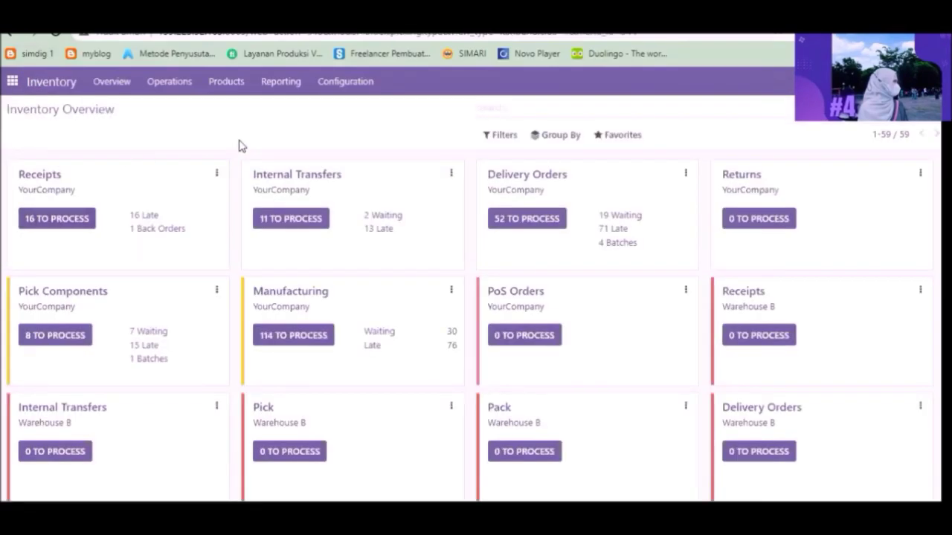
left_click(228, 88)
left_click(230, 109)
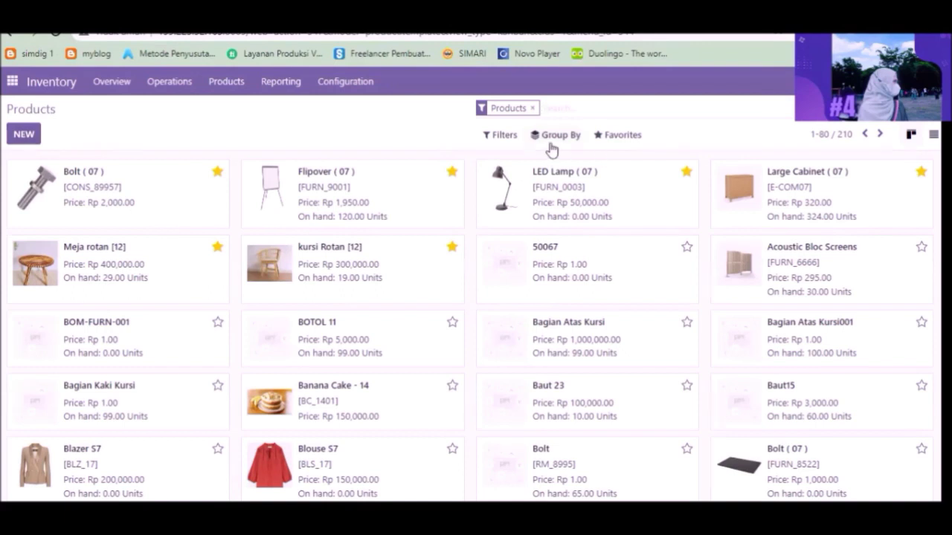
Start importing product records and load the Excel file "Product Variant (product.product)" from Downloads
left_click(608, 143)
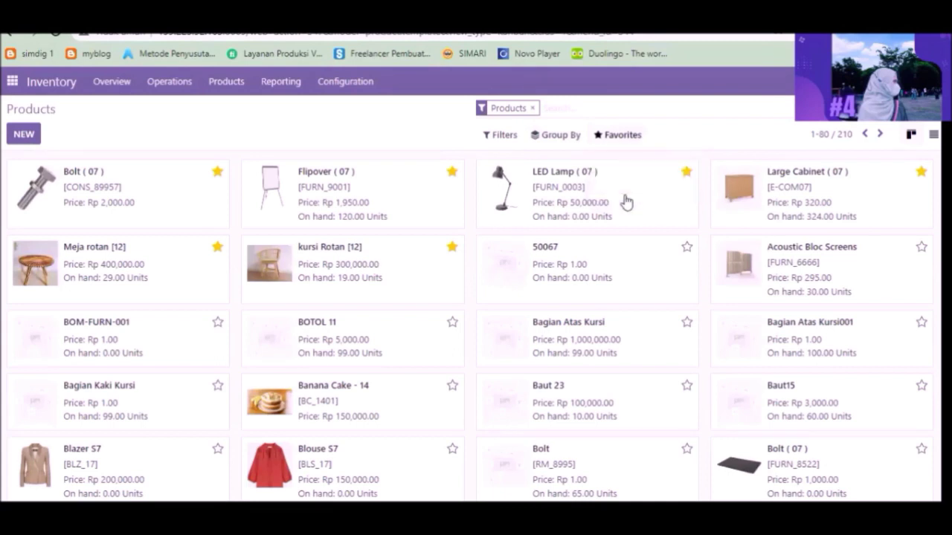
left_click(626, 192)
left_click(39, 135)
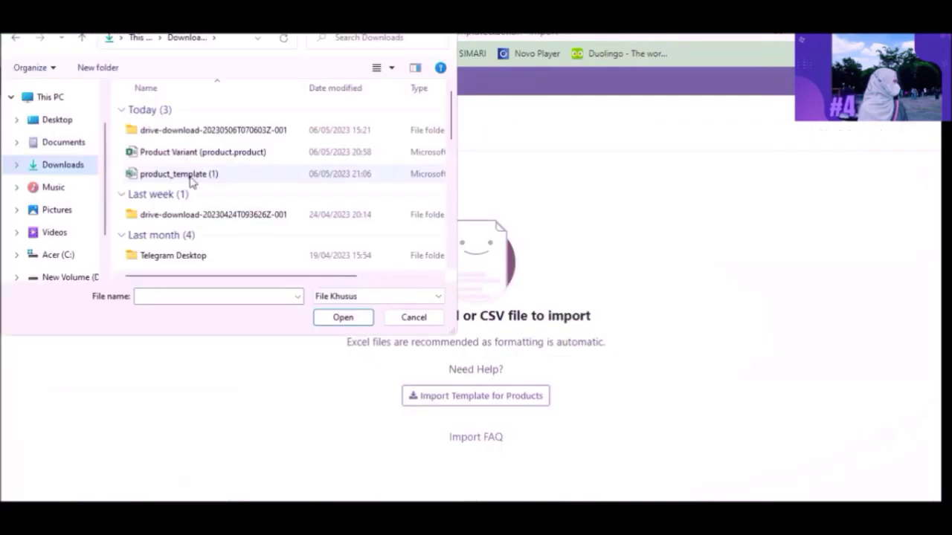
left_click(238, 153)
left_click(341, 317)
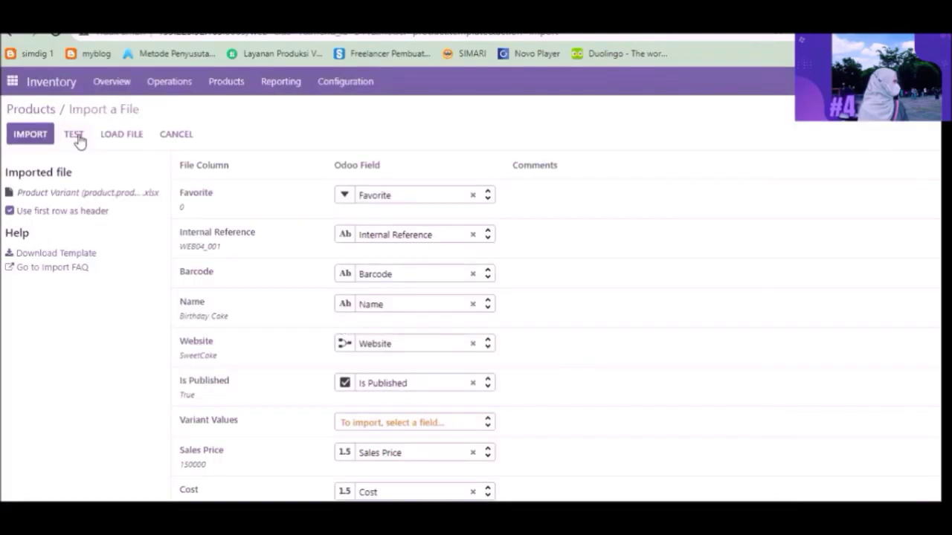
Test the product import file and check how its columns are mapped to Odoo fields
left_click(74, 135)
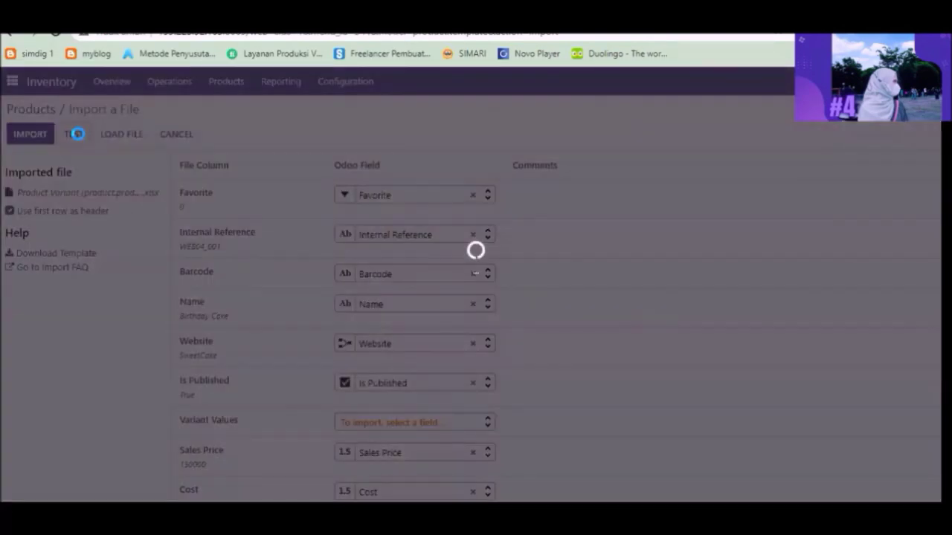
scroll(343, 326, "down", 1)
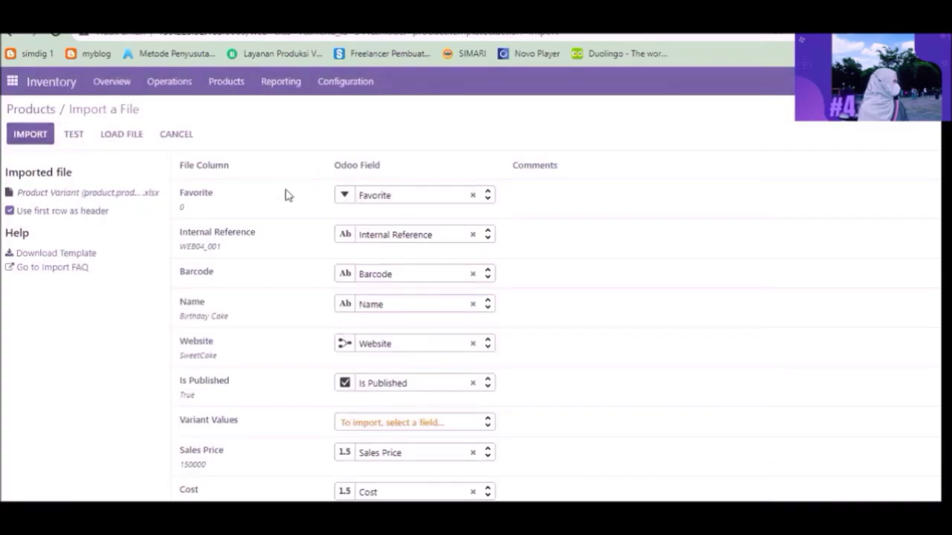
scroll(516, 295, "down", 2)
scroll(557, 327, "down", 1)
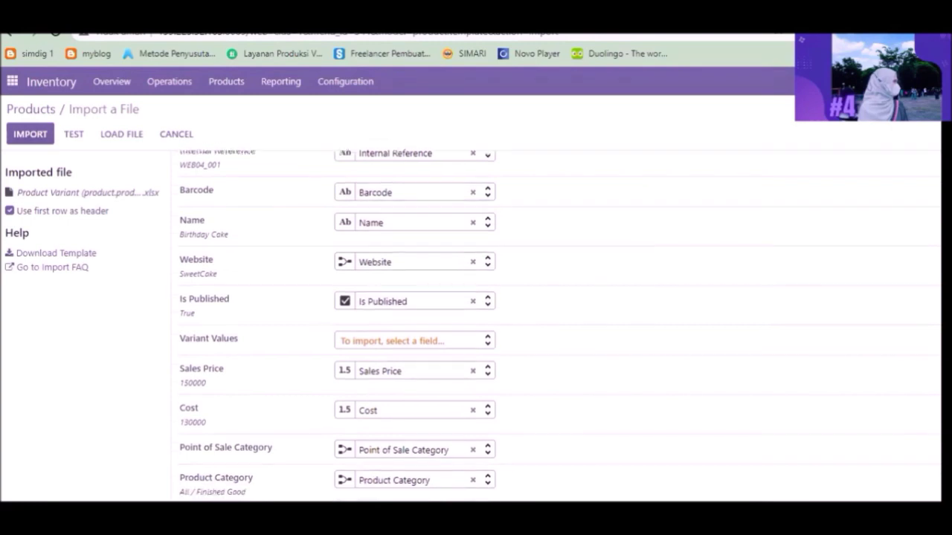
scroll(558, 327, "down", 5)
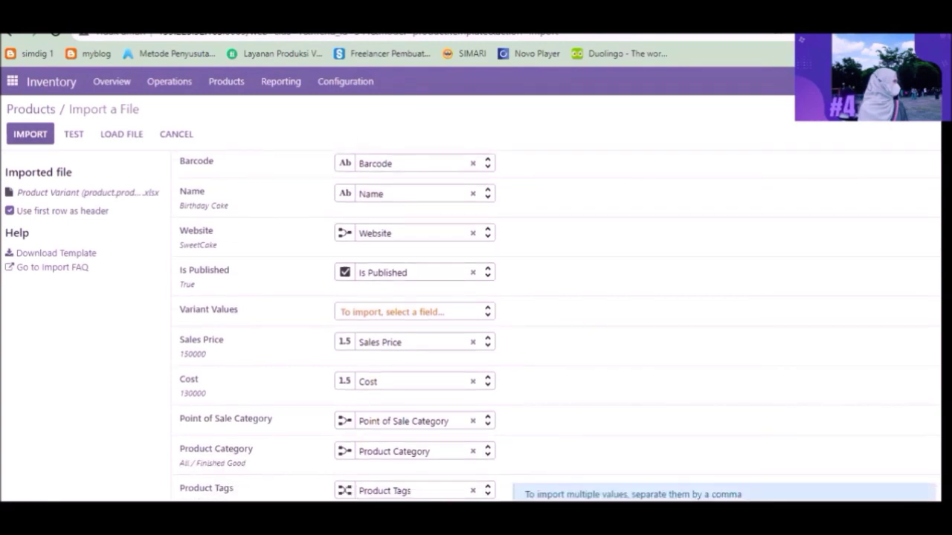
Import the products from the file and open the Birthday Cake product from the list filtered by "web04"
left_click(29, 135)
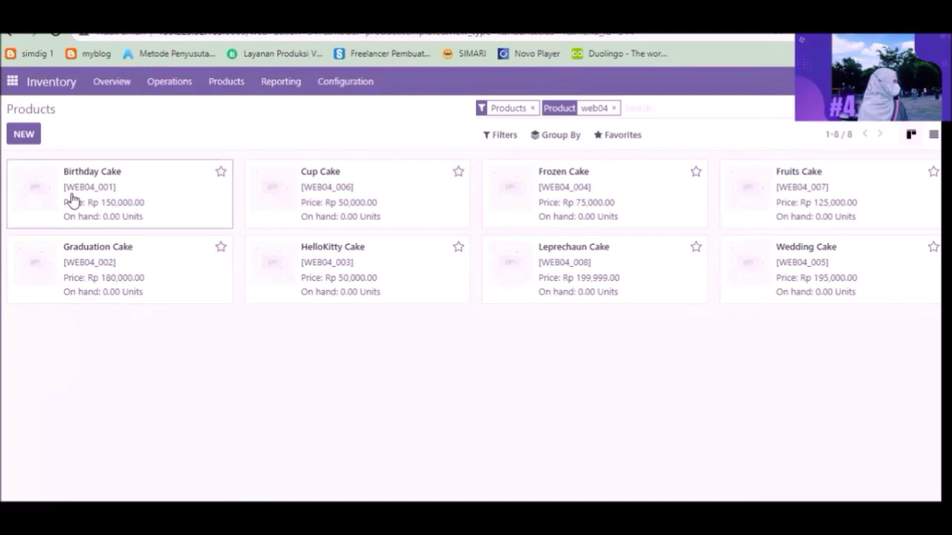
left_click(152, 177)
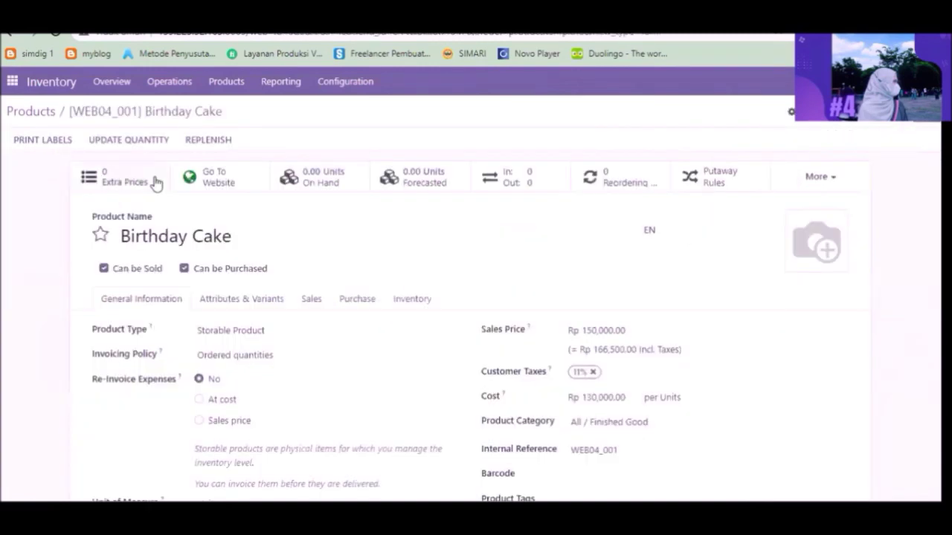
Go back to the product list, open the Leprechaun Cake product and look over its details
left_click(31, 111)
left_click(537, 289)
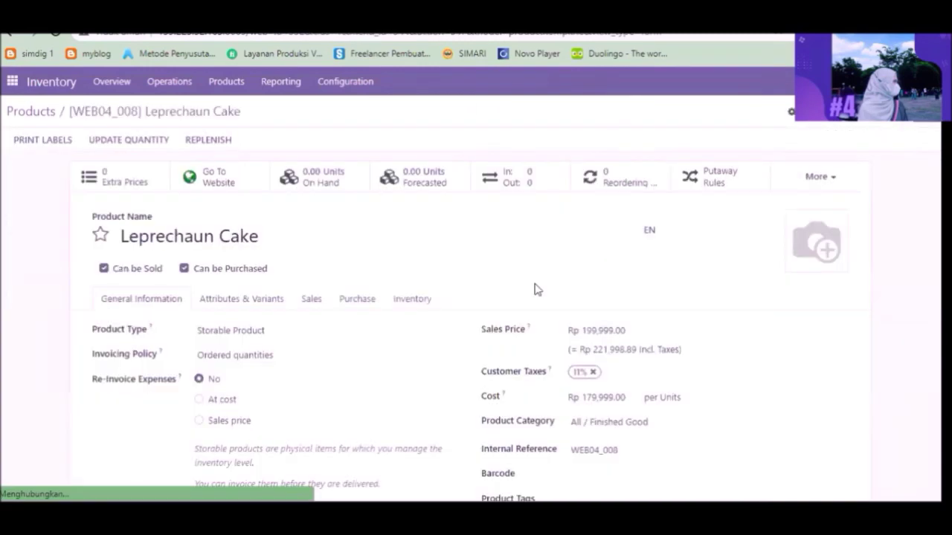
scroll(896, 457, "down", 5)
scroll(897, 457, "up", 5)
scroll(897, 457, "down", 3)
scroll(897, 456, "up", 3)
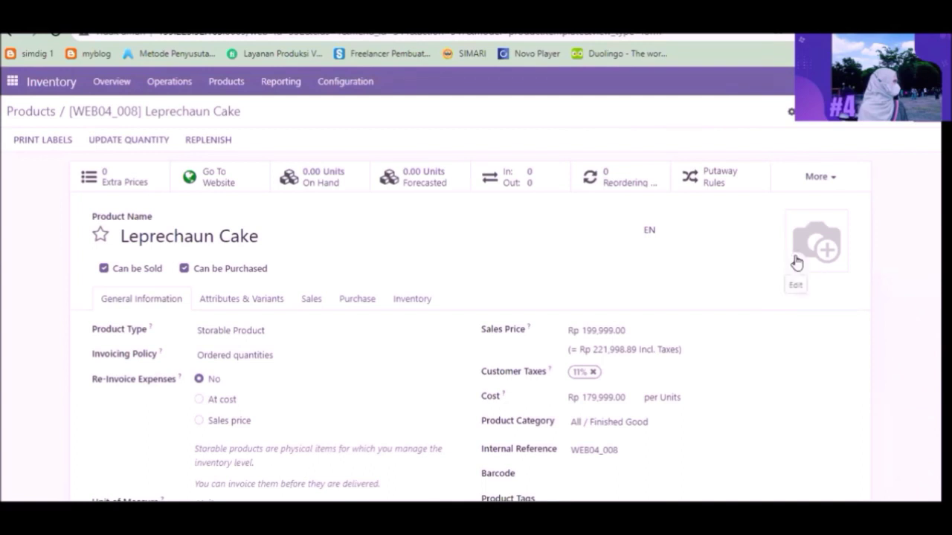
Add the cake photo from the Pictures folder as the Leprechaun Cake's product image and save the product
left_click(795, 261)
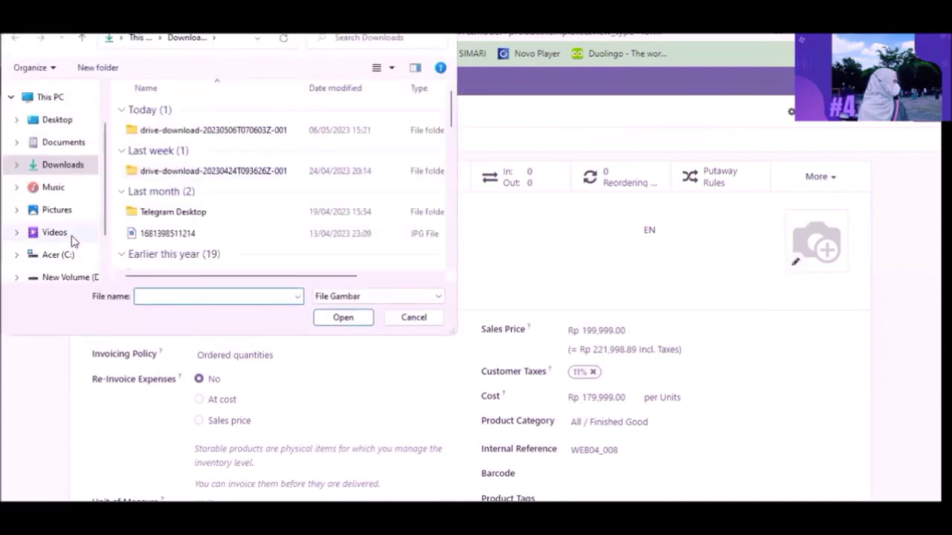
left_click(65, 232)
left_click(59, 211)
double_click(240, 224)
left_click(160, 126)
left_click(344, 313)
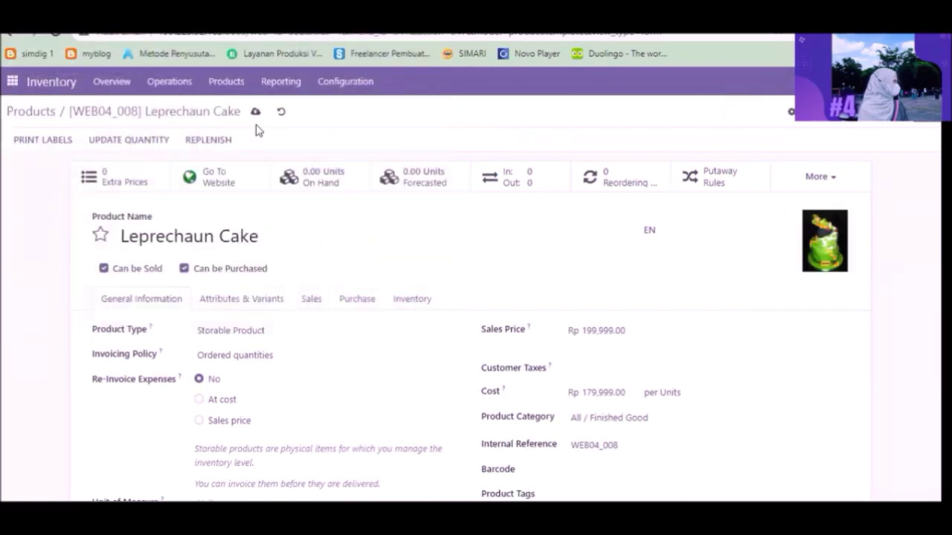
left_click(255, 112)
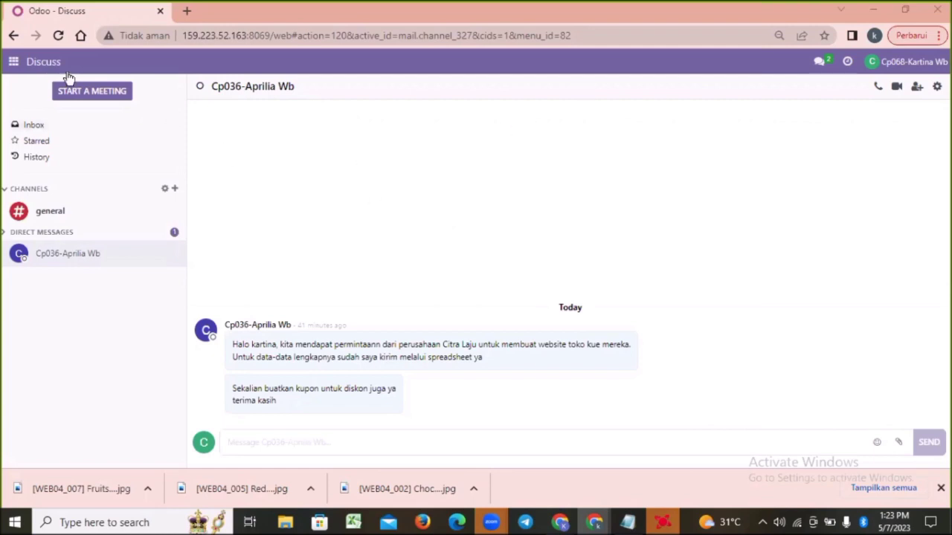
Switch to the Website app and open its configuration settings
left_click(13, 62)
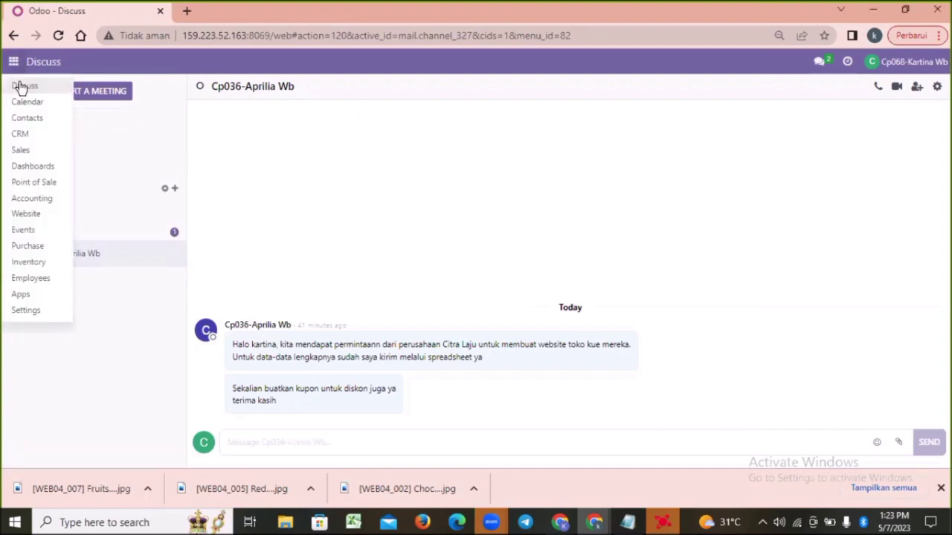
left_click(27, 215)
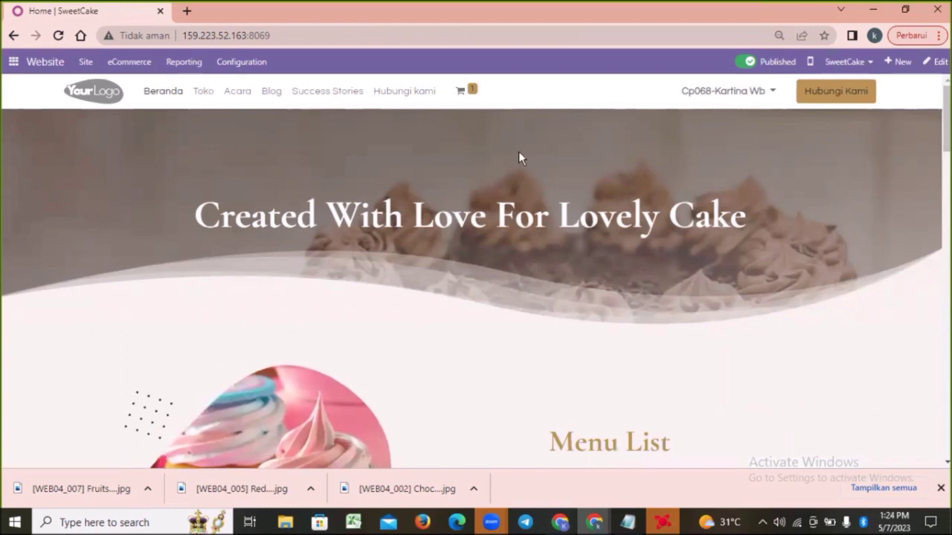
left_click(244, 63)
left_click(237, 87)
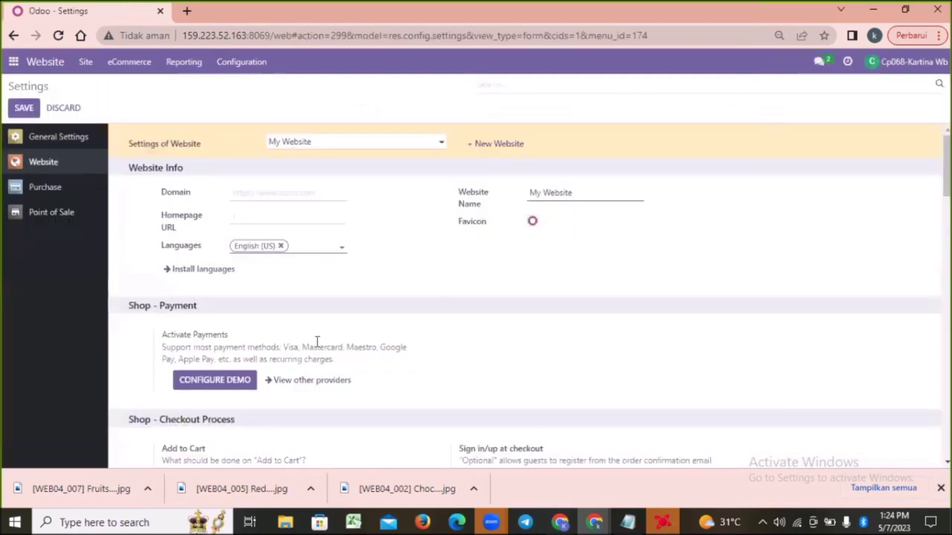
Create a new website named Cookies, keeping the offered languages
left_click(476, 145)
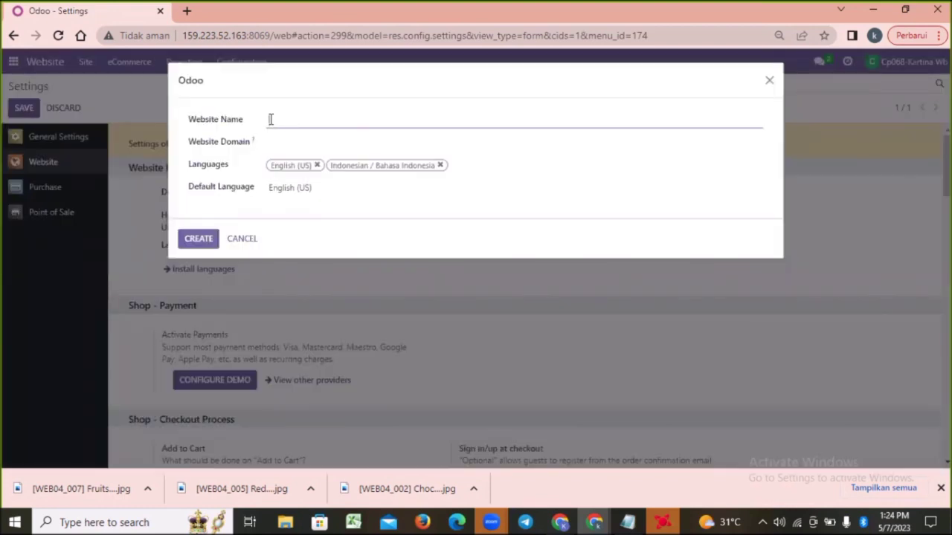
type("Cookies")
left_click(198, 239)
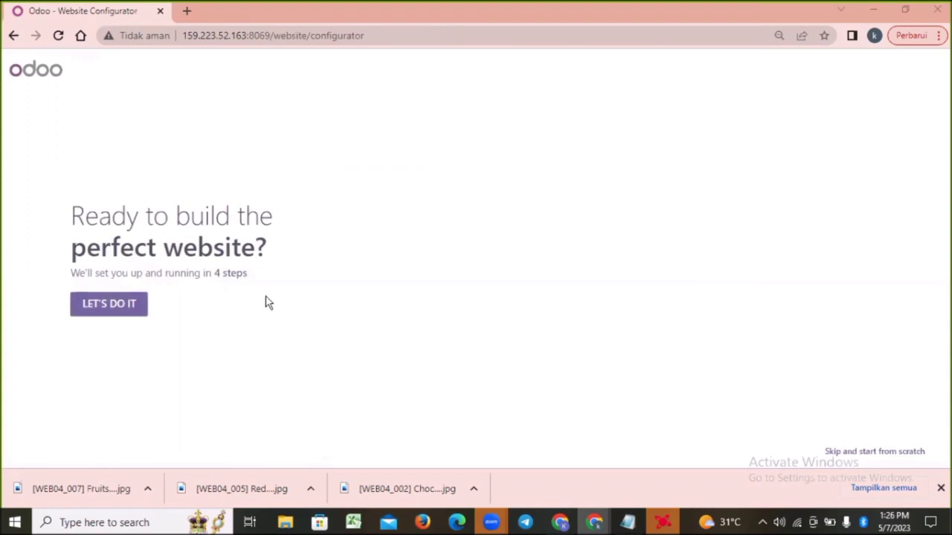
Start the website configurator and describe the site as an online store for a cake shop business with the main objective to sell more
left_click(126, 307)
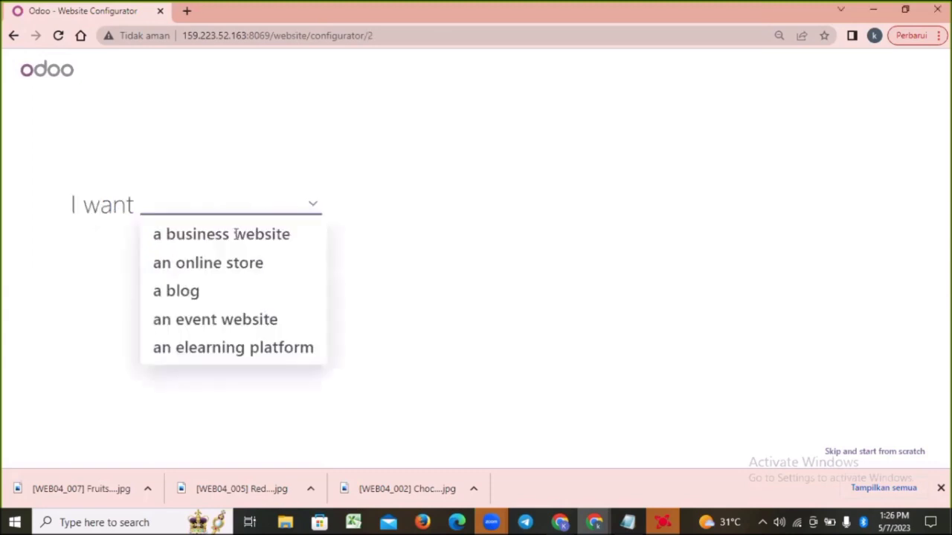
left_click(198, 260)
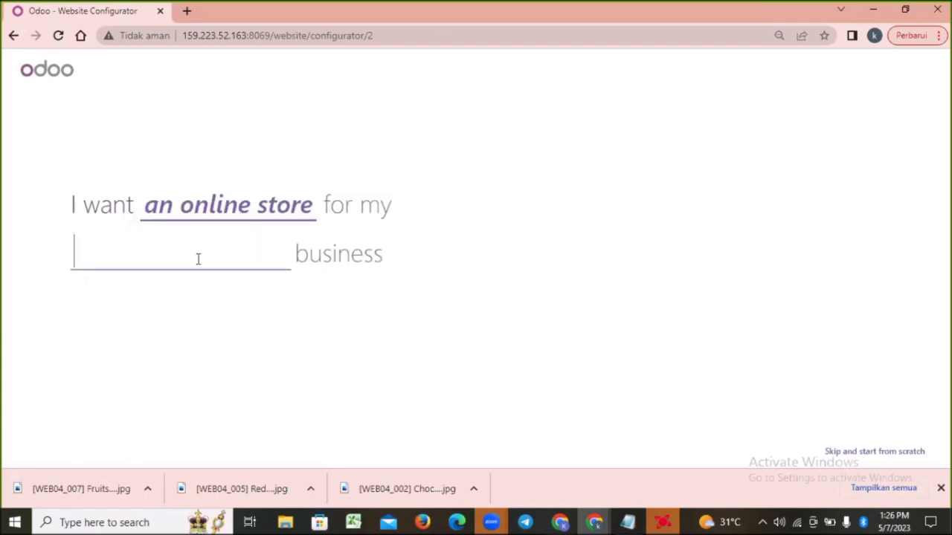
type("cake")
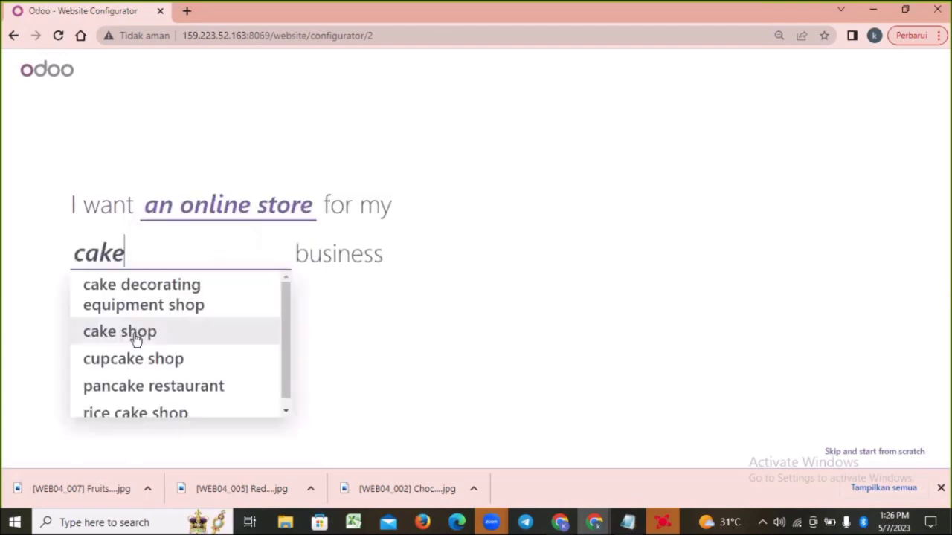
left_click(133, 337)
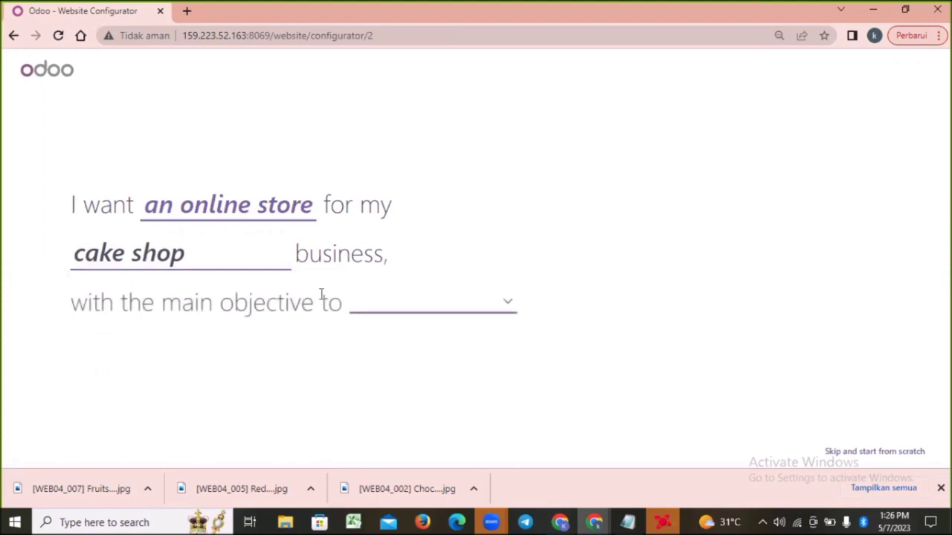
left_click(397, 305)
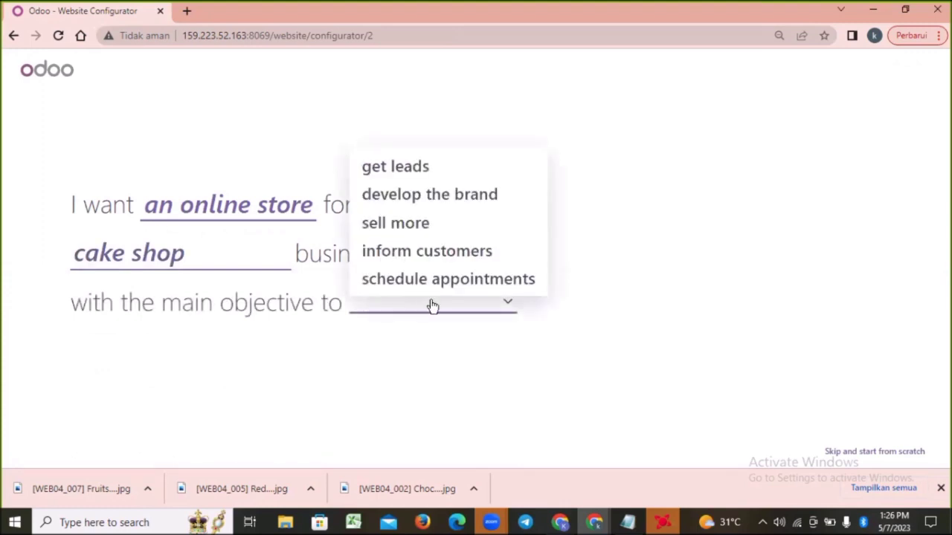
left_click(403, 225)
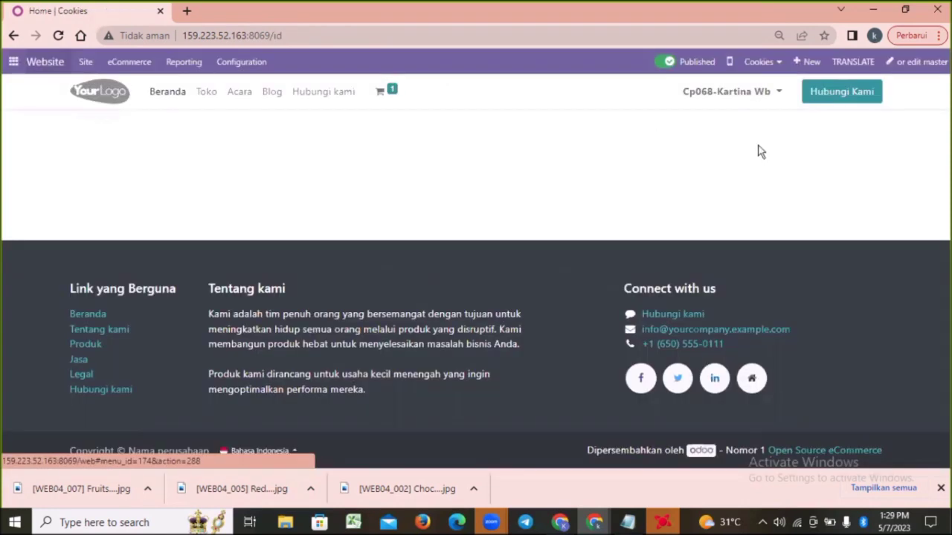
Check the list of available websites and switch from Cookies to the SweetCake website
left_click(768, 65)
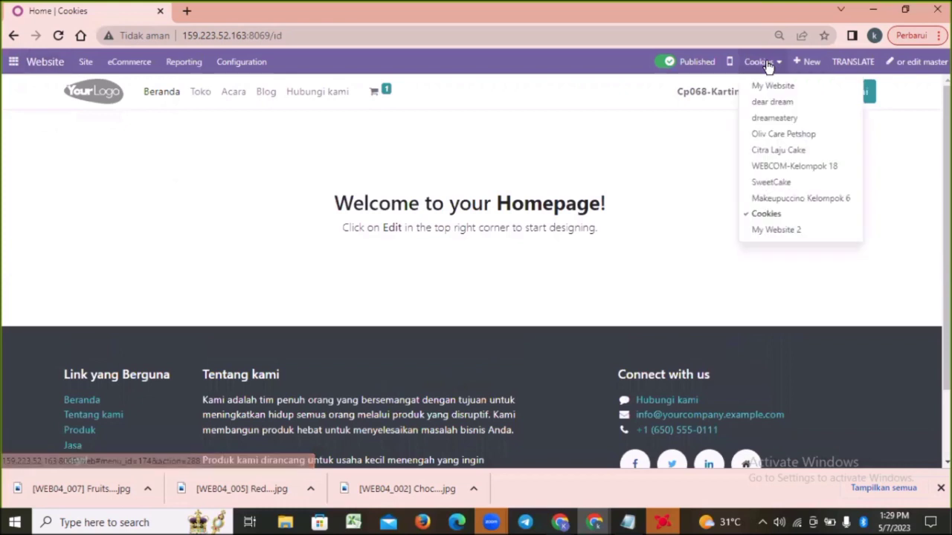
left_click(673, 171)
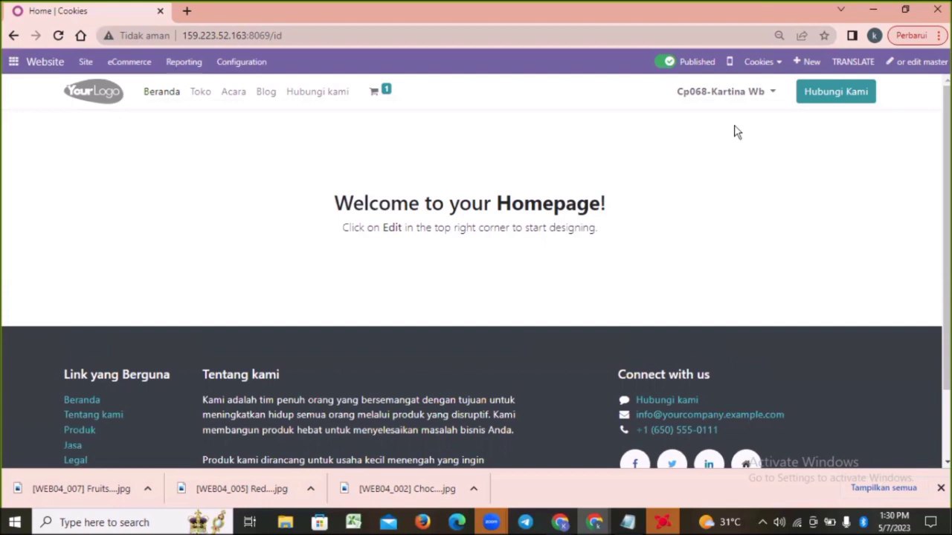
left_click(770, 64)
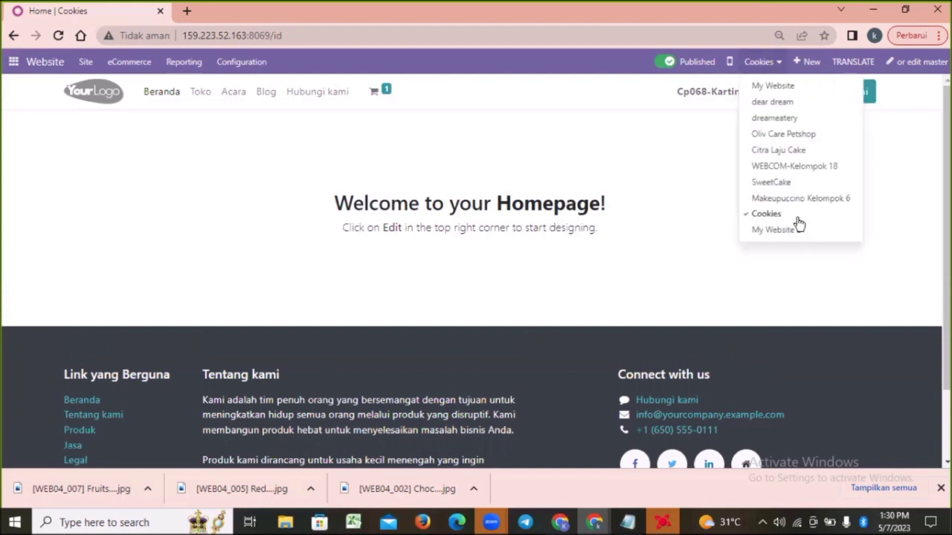
left_click(772, 183)
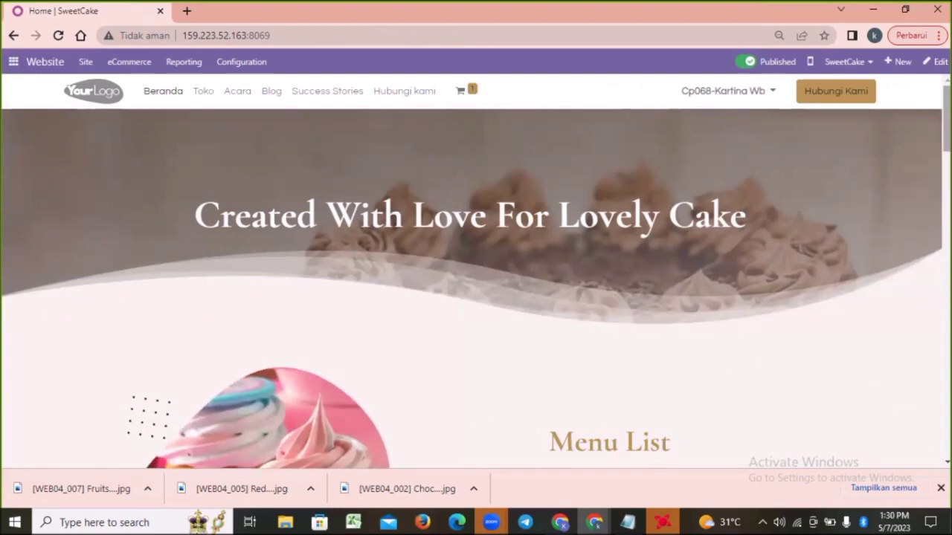
Examine the SweetCake homepage's banner, Menu List and About Us sections
scroll(476, 298, "down", 1)
scroll(476, 270, "down", 2)
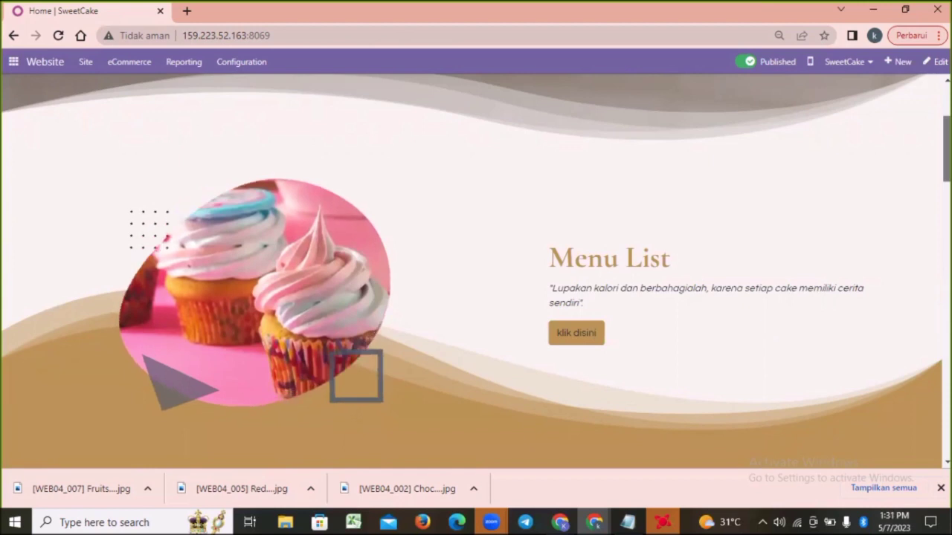
scroll(476, 267, "down", 1)
scroll(476, 272, "up", 2)
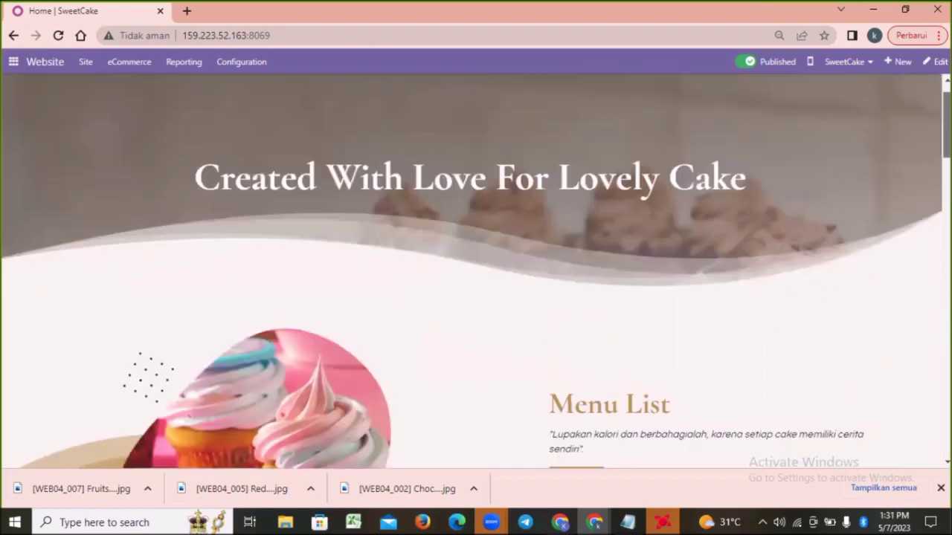
scroll(419, 290, "up", 1)
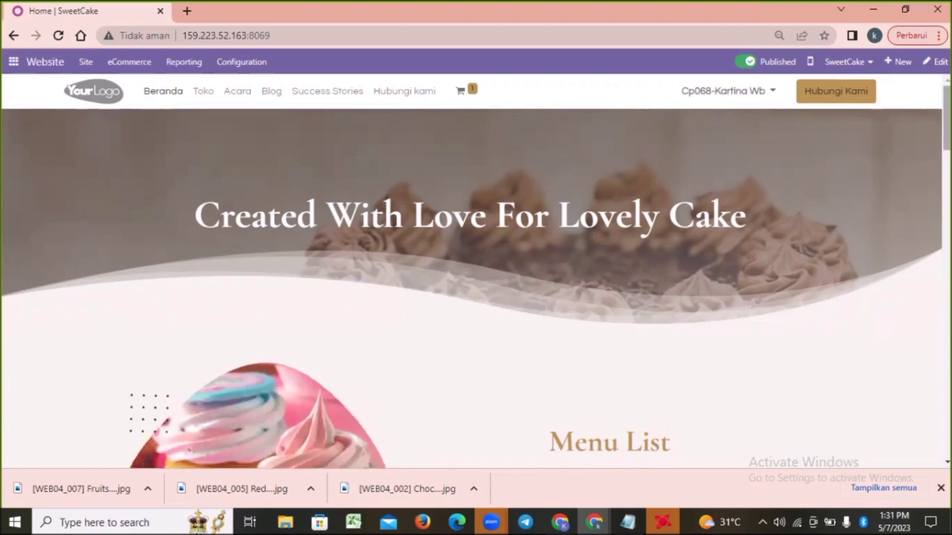
scroll(595, 208, "down", 4)
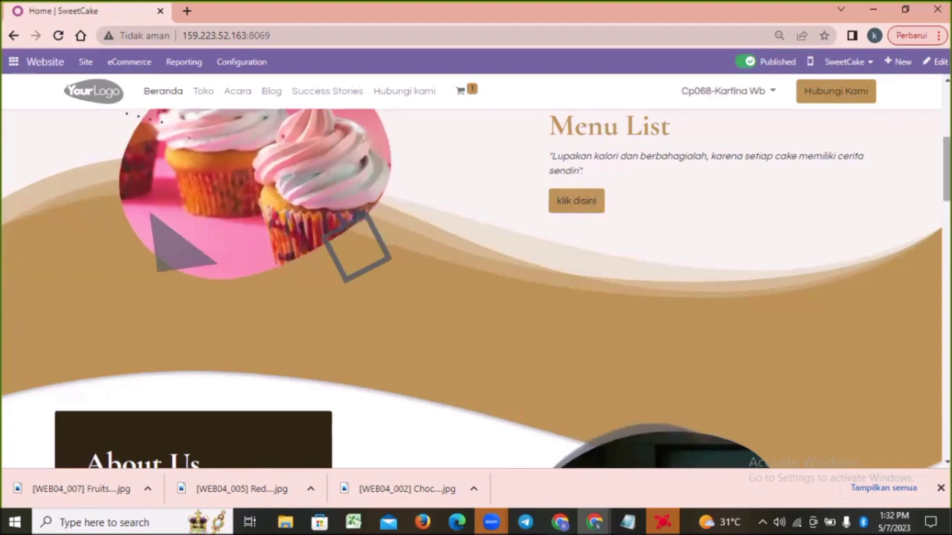
scroll(476, 290, "down", 2)
scroll(476, 290, "down", 2)
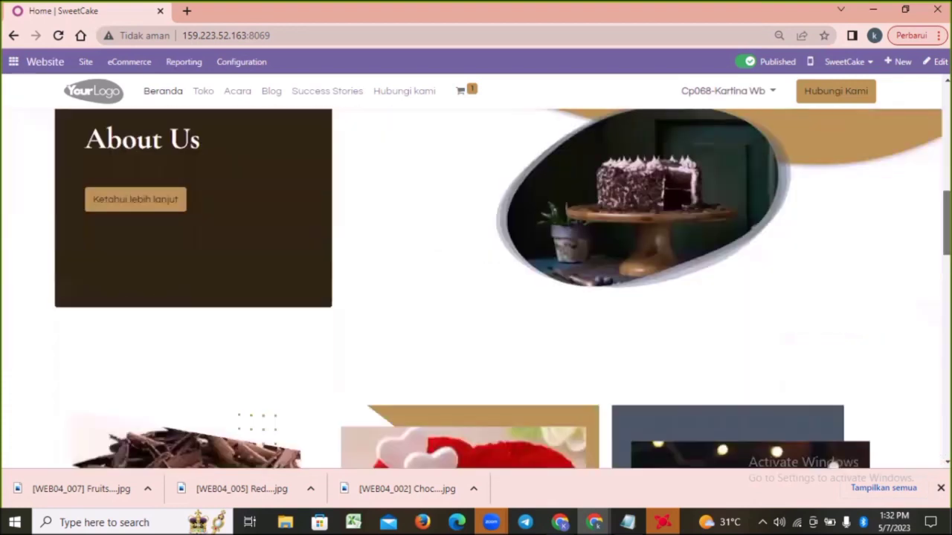
scroll(438, 246, "up", 1)
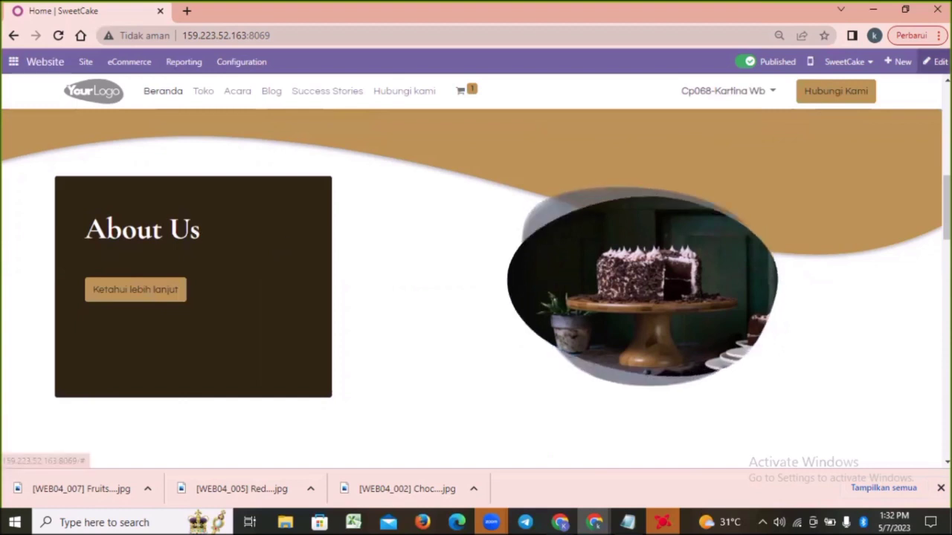
Edit the homepage and fill the empty text line under About Us with the SweetCake company description copied from the Notepad notes
left_click(935, 62)
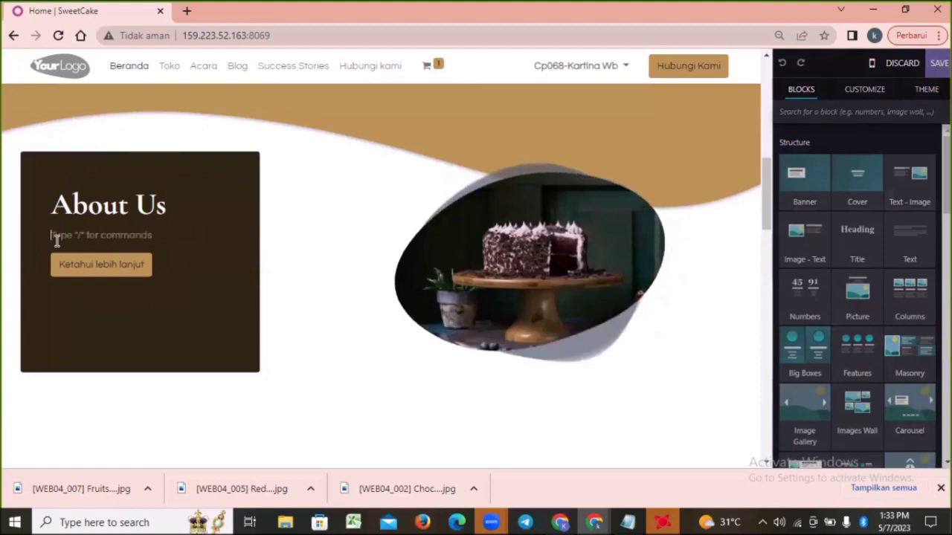
left_click(172, 233)
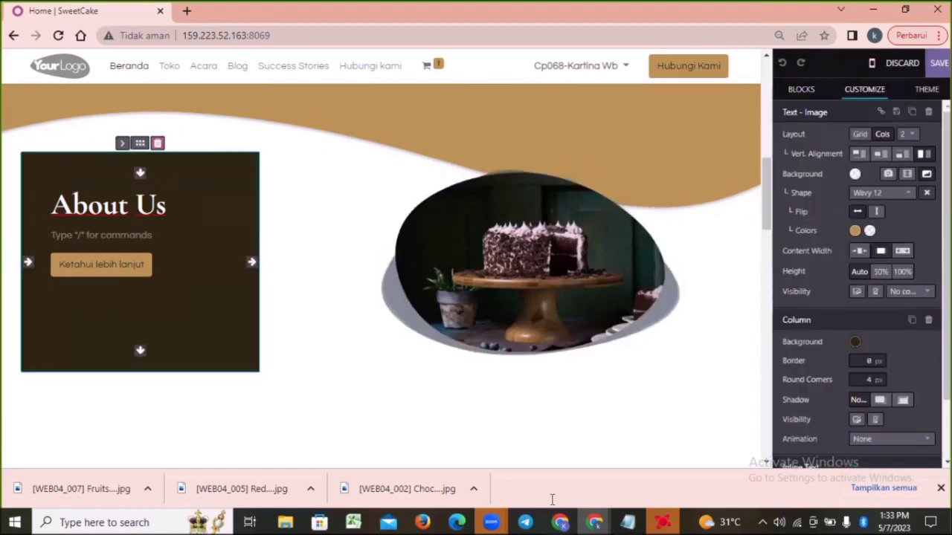
left_click(629, 524)
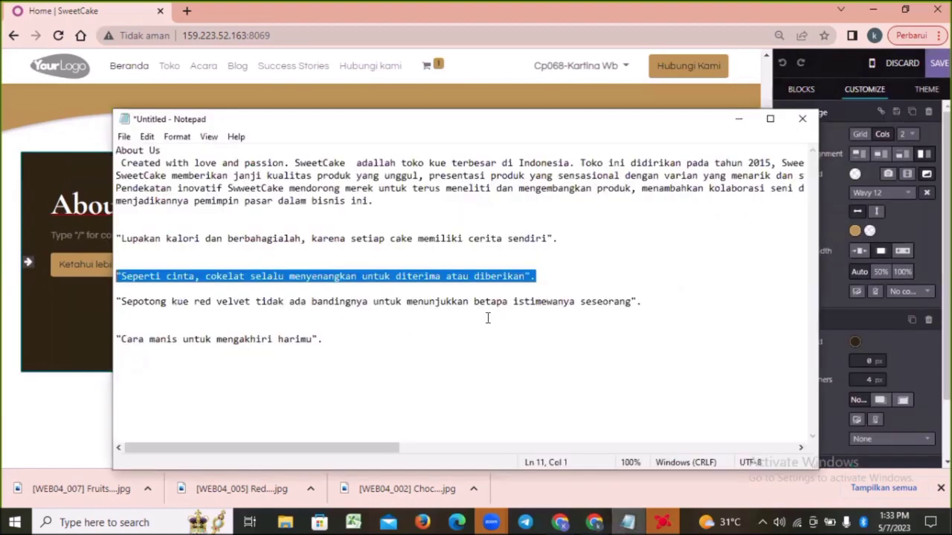
left_click(119, 166)
left_click(398, 195, "shift")
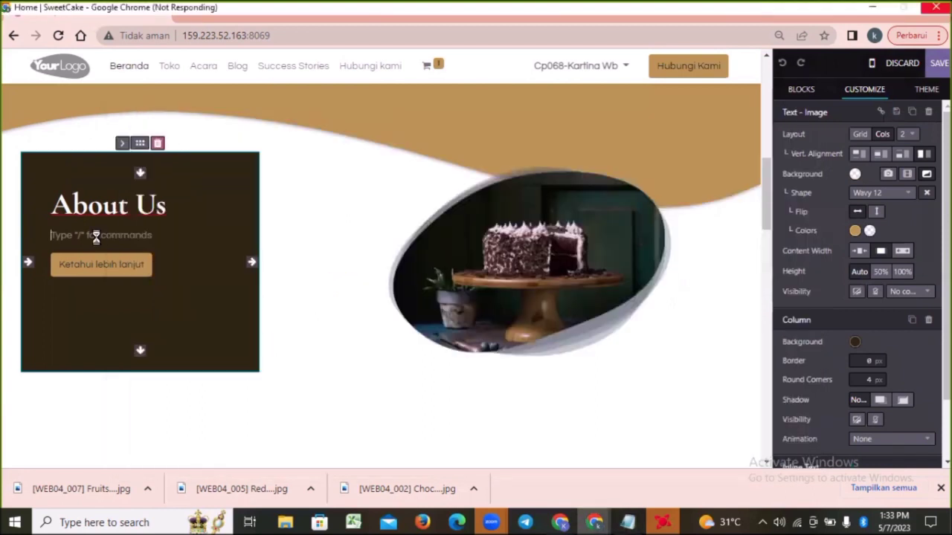
left_click(738, 119)
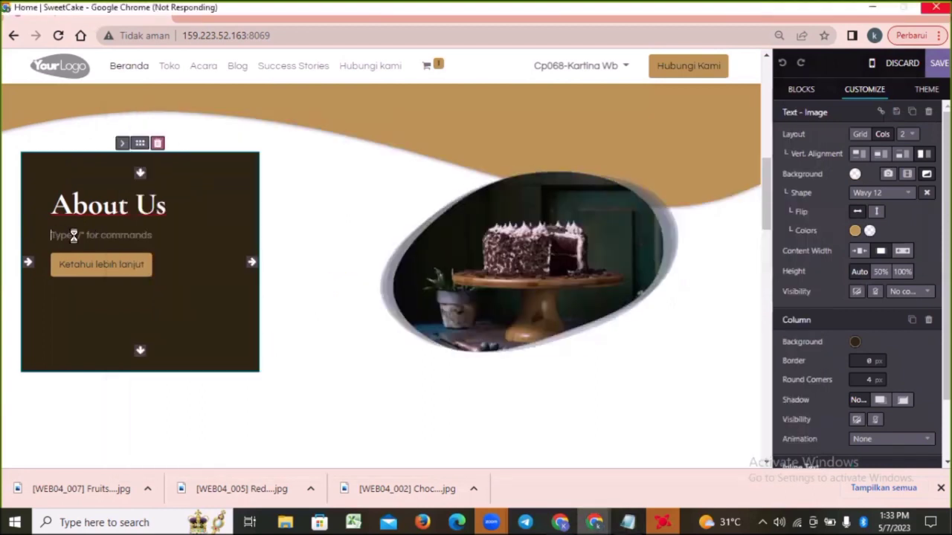
type("Created with love and passion. SweetCake adalah toko kue terbesar di Indonesia. Toko ini didirikan pada tahun 2015, SweetCake merupakan toko kue yang berkembang dengan baik di kota besar maupun kecil di Indonesia. SweetCake menjanjikan kualitas dan layanan yang baik kepada para konsumen/pelanggan. SweetCake memberikan janji kualitas produk yang unggul, presentasi produk yang sensasional dengan varian yang menarik dan standar layanan yang luar biasa. Pendekatan inovatif SweetCake mendorong merek untuk terus meneliti dan mengembangkan produk, menambahkan kolaborasi seni dalam setiap kreasi menjadikannya pemimpin pasar dalam bisnis ini.")
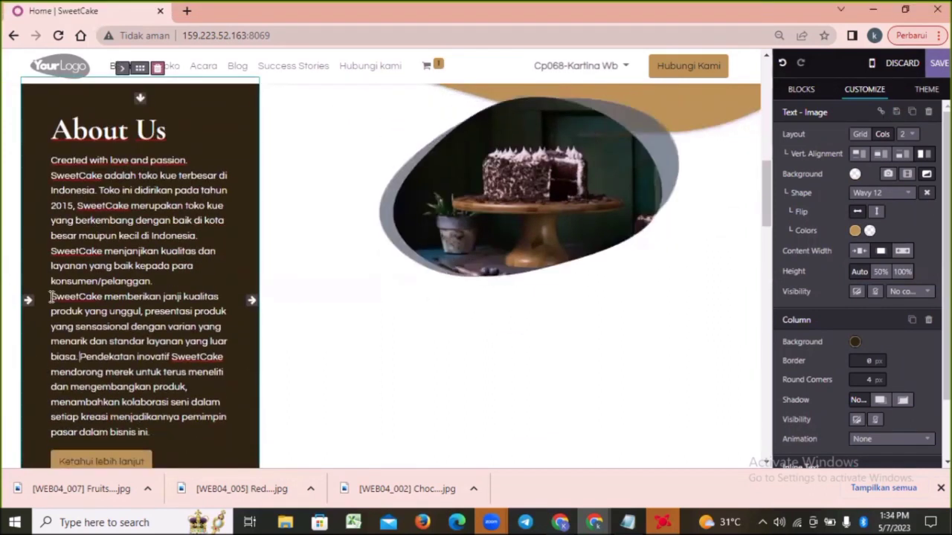
Remove the line break before "SweetCake memberikan" in the About Us text so it joins the preceding sentence
left_click(51, 296)
key("BackSpace")
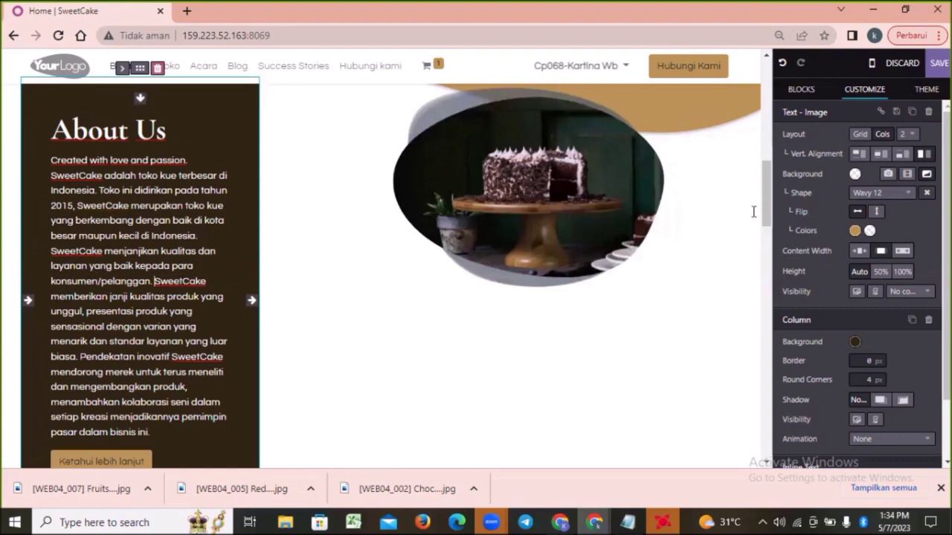
scroll(769, 216, "down", 1)
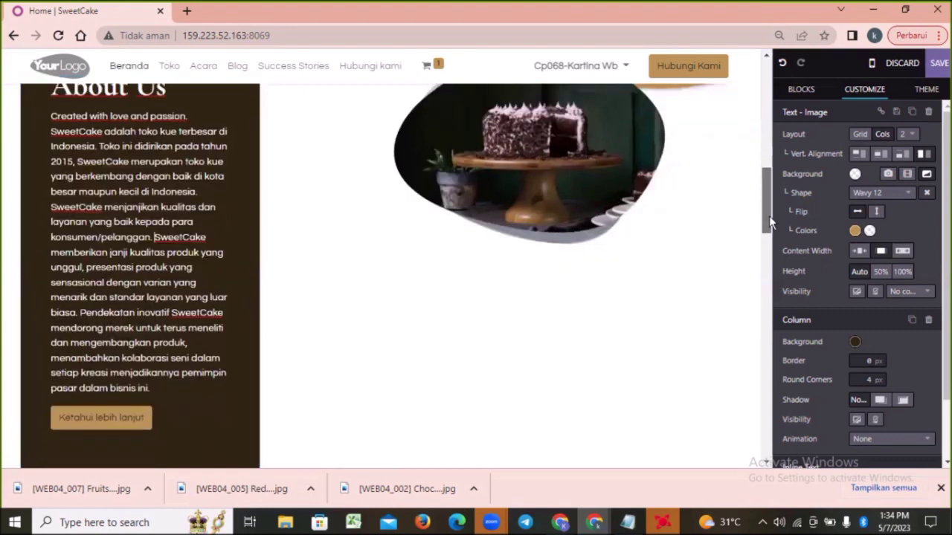
left_click_drag(769, 221, 773, 286)
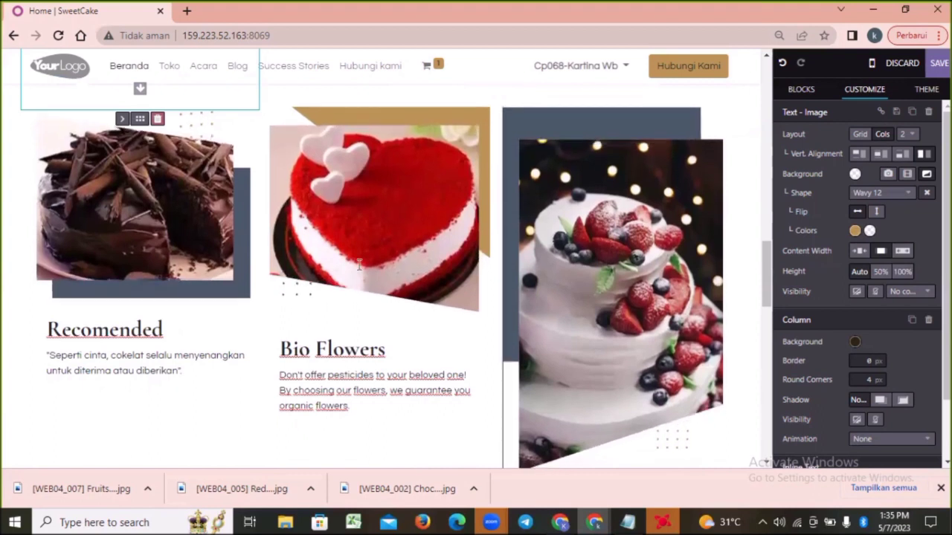
Replace the "Bio Flowers" heading under the red velvet cake image with "Best Seller"
left_click(345, 217)
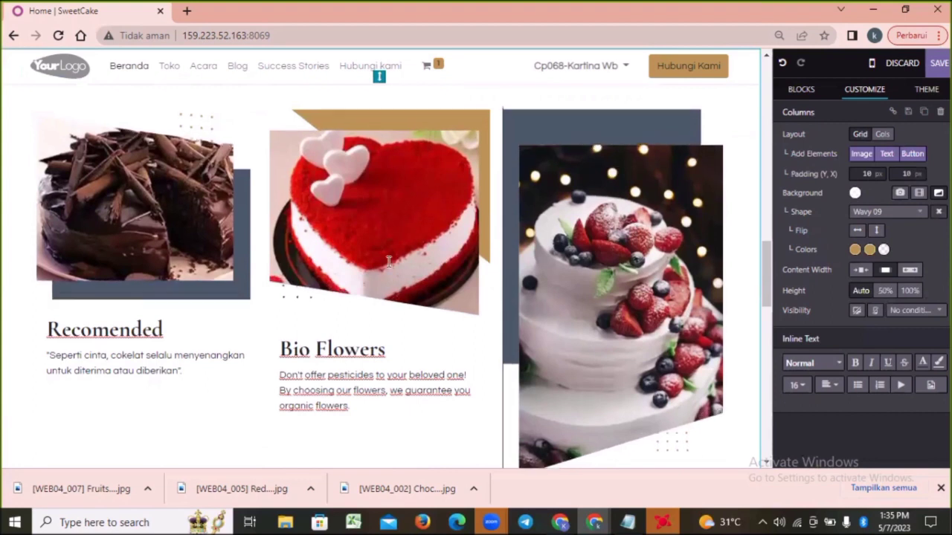
left_click(470, 224)
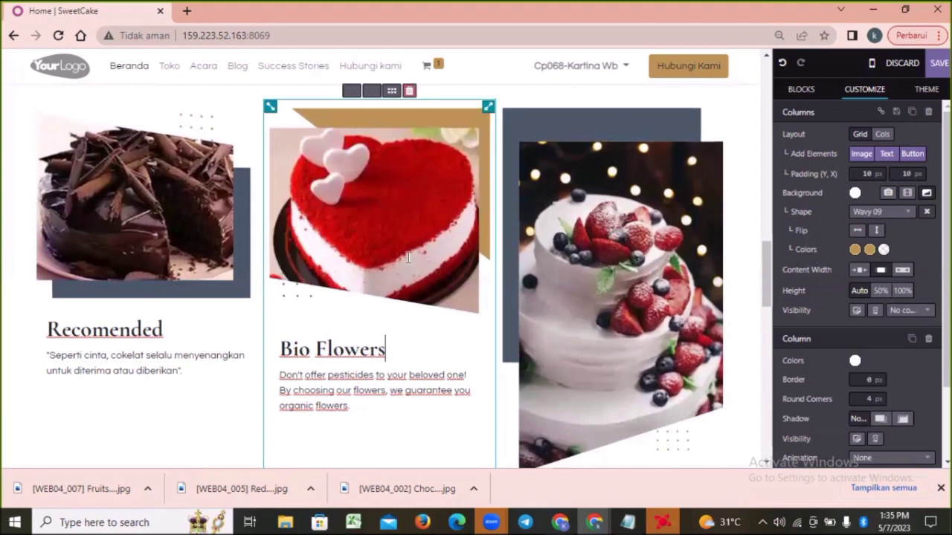
left_click(392, 356)
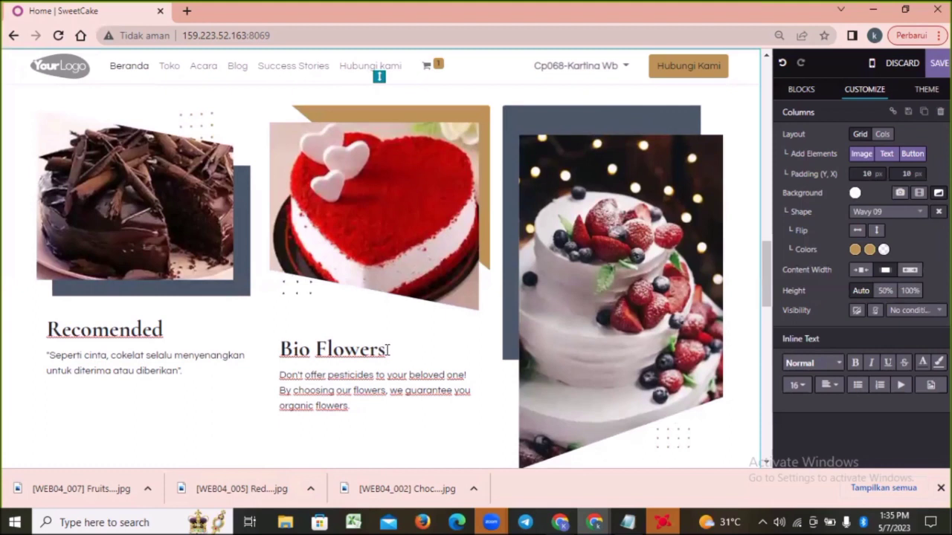
left_click(388, 351)
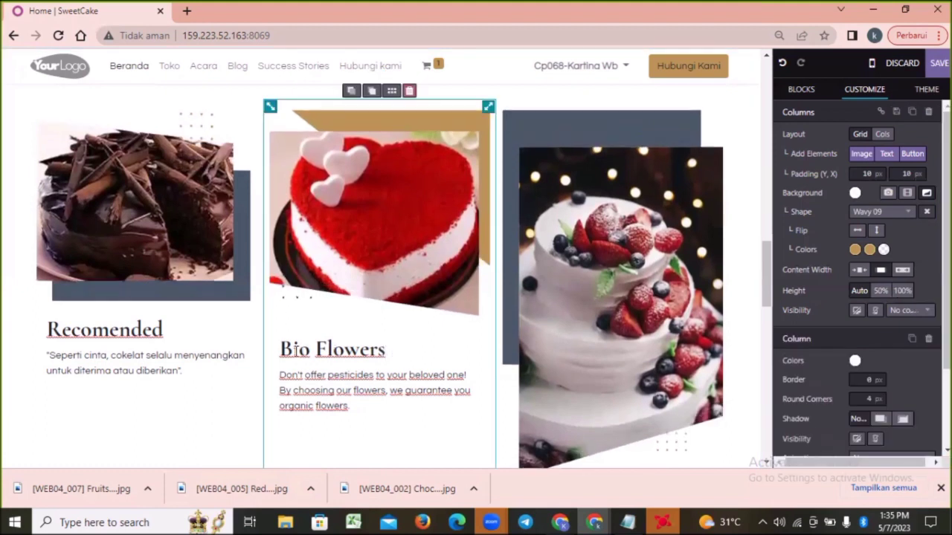
left_click_drag(282, 350, 392, 351)
key("BackSpace")
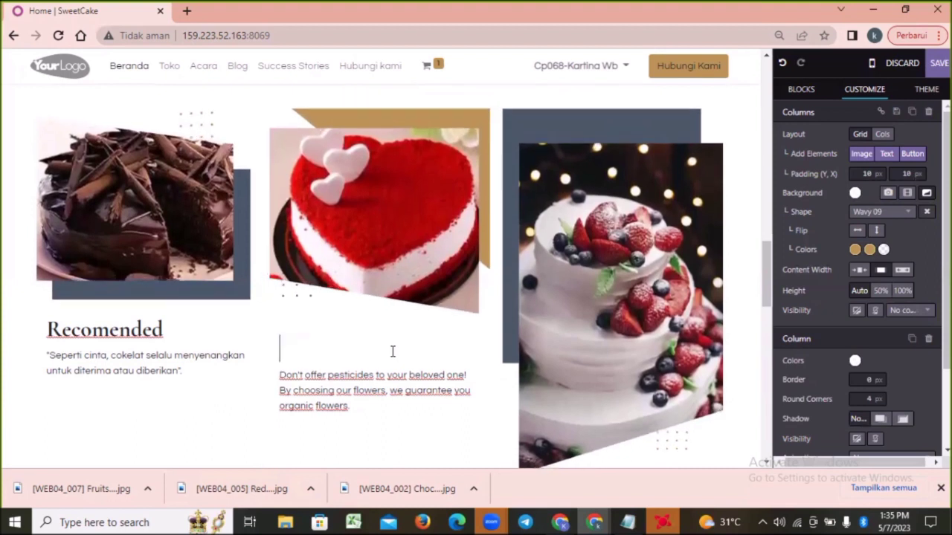
type("Best Seller")
Replace the paragraph under the red velvet cake's heading with the "Sepotong kue red velvet" quote copied from the Notepad notes
triple_click(349, 407)
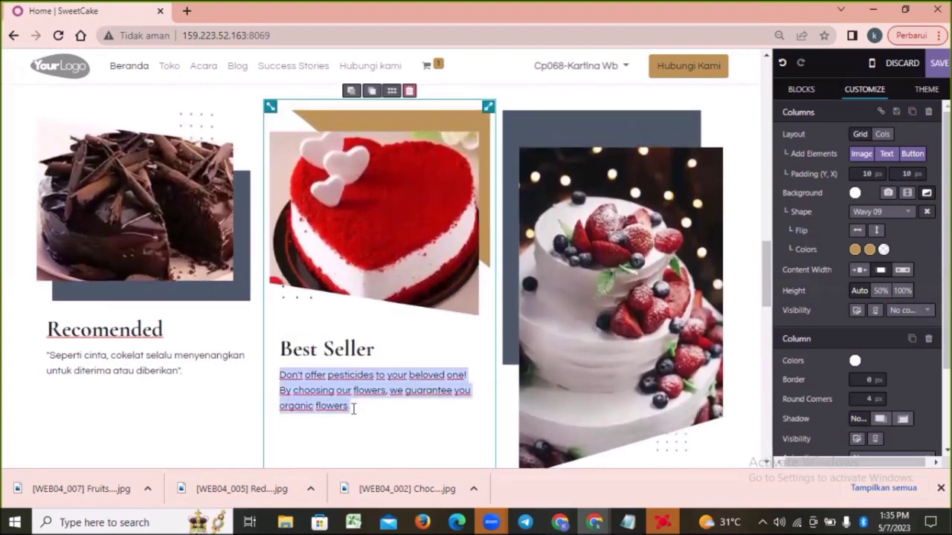
key("BackSpace")
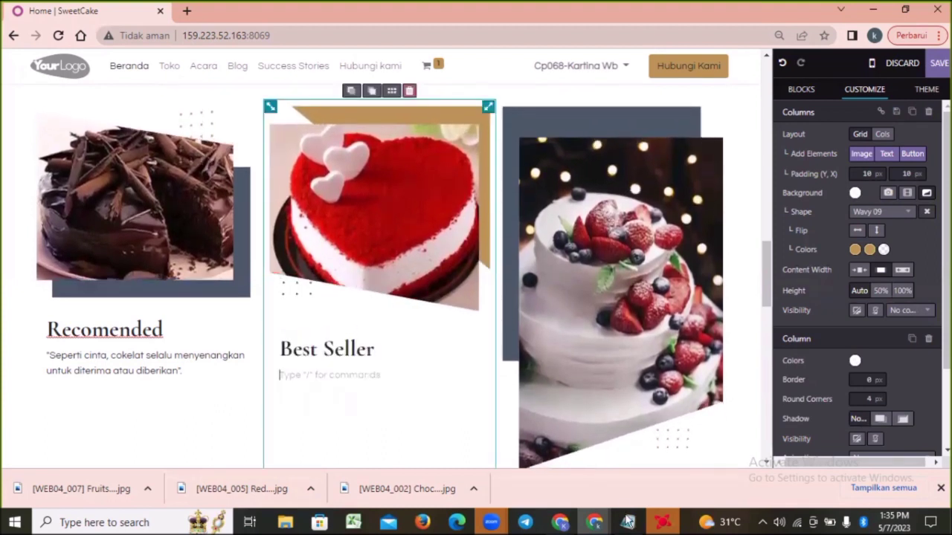
mouse_move(627, 520)
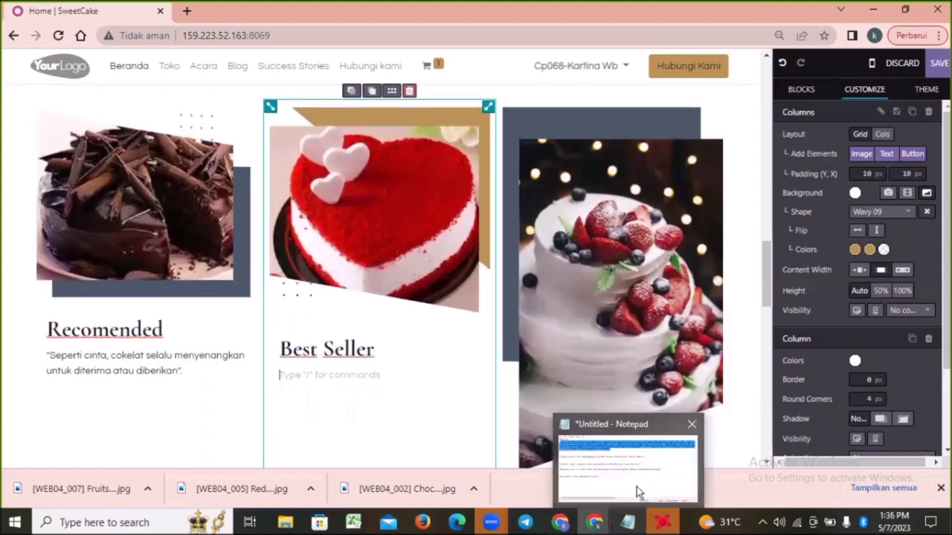
left_click(637, 487)
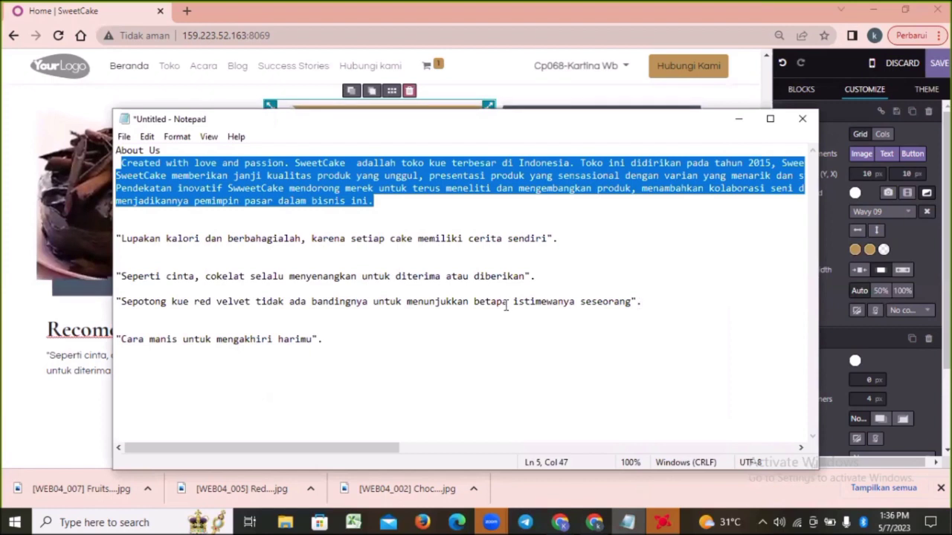
left_click_drag(641, 301, 110, 301)
key("ctrl+c")
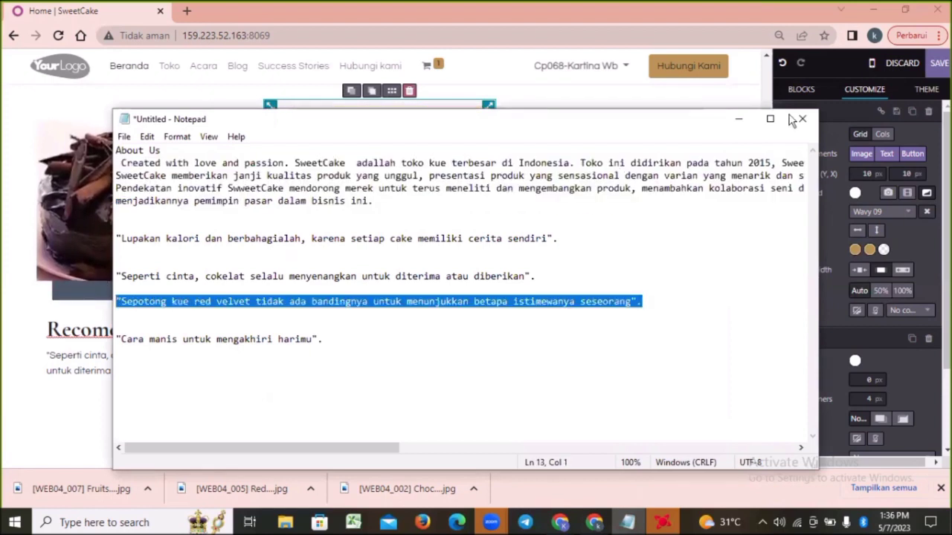
key("alt+Tab")
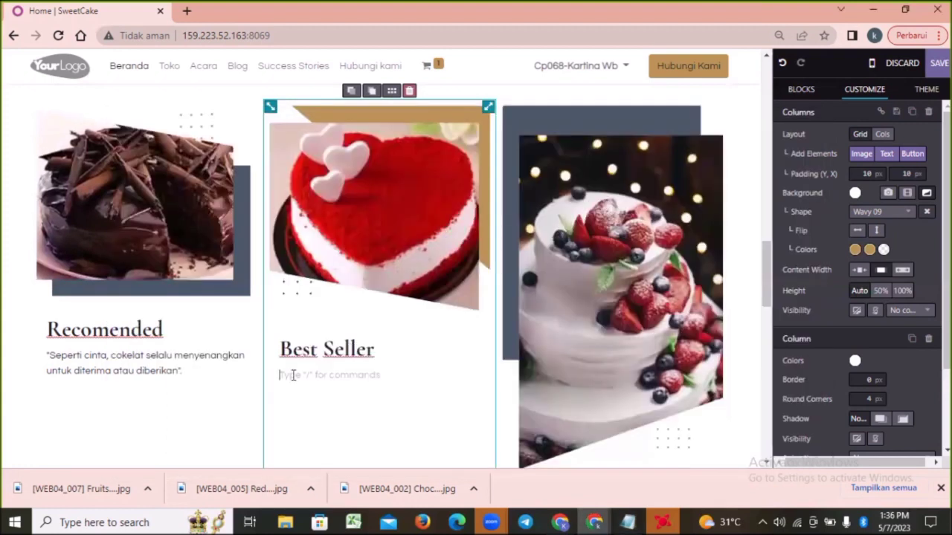
key("ctrl+v")
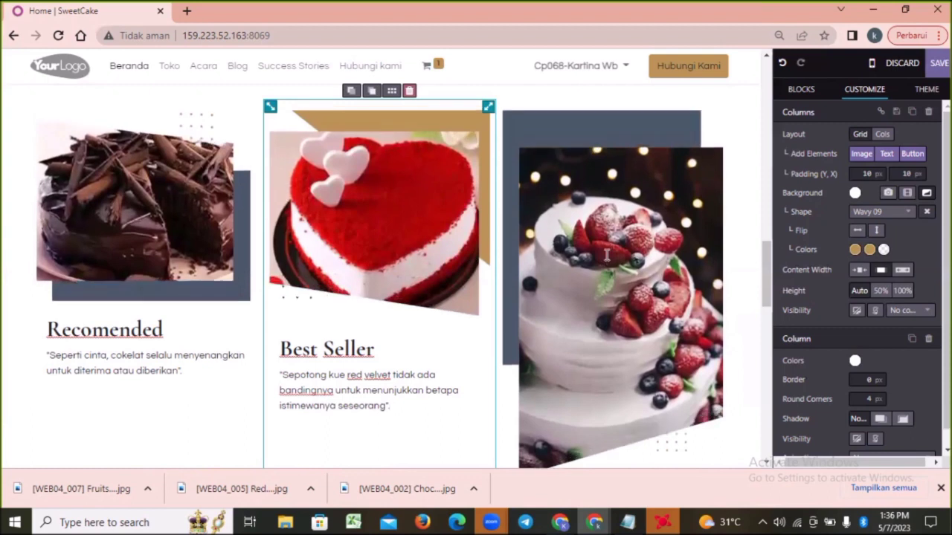
Replace the tiered cake image in the third column with the uploaded "[WEB04_007] Fruits Cake" picture from the Pictures folder
double_click(641, 256)
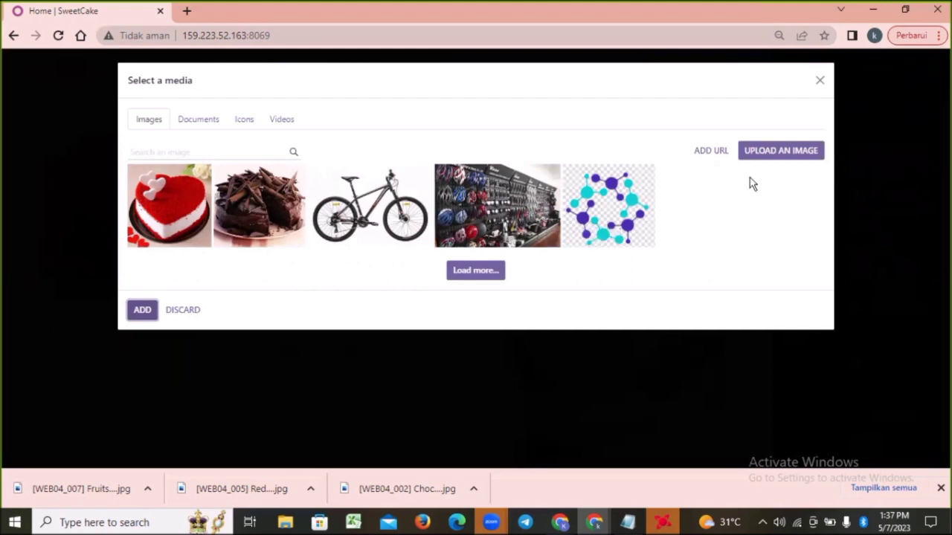
left_click(785, 154)
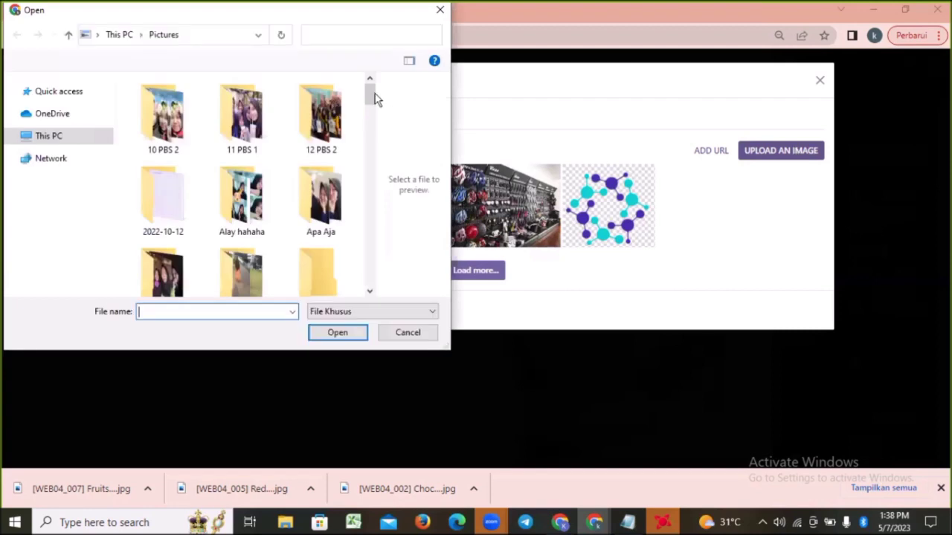
scroll(372, 111, "down", 1)
left_click_drag(372, 122, 369, 170)
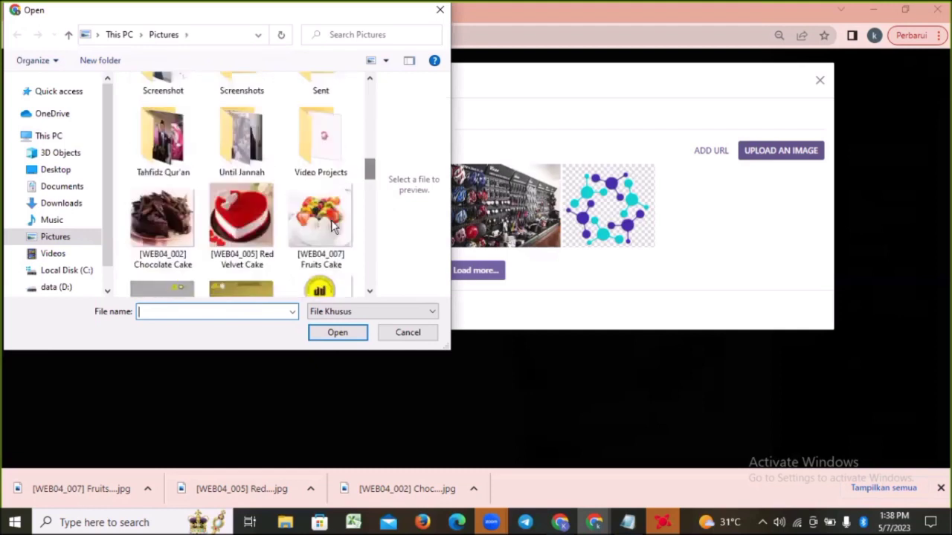
left_click(329, 231)
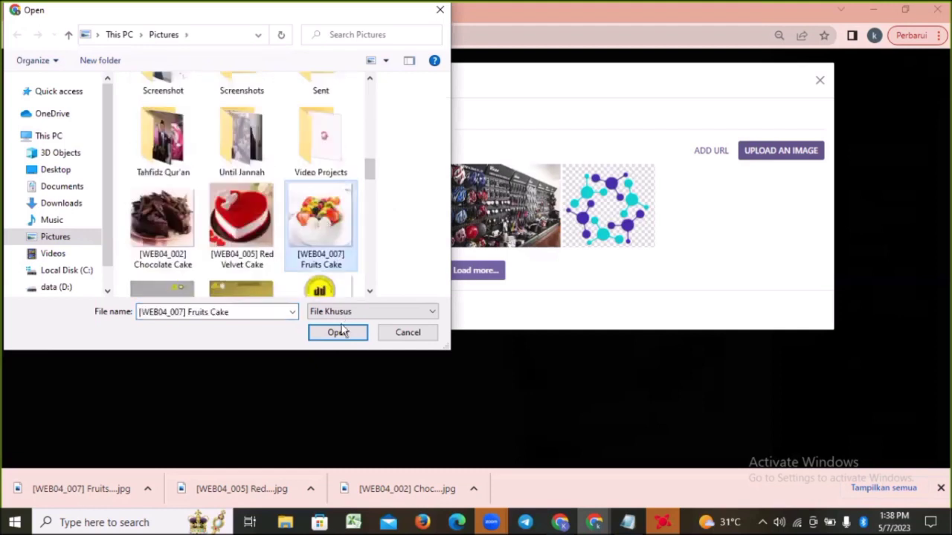
left_click(339, 334)
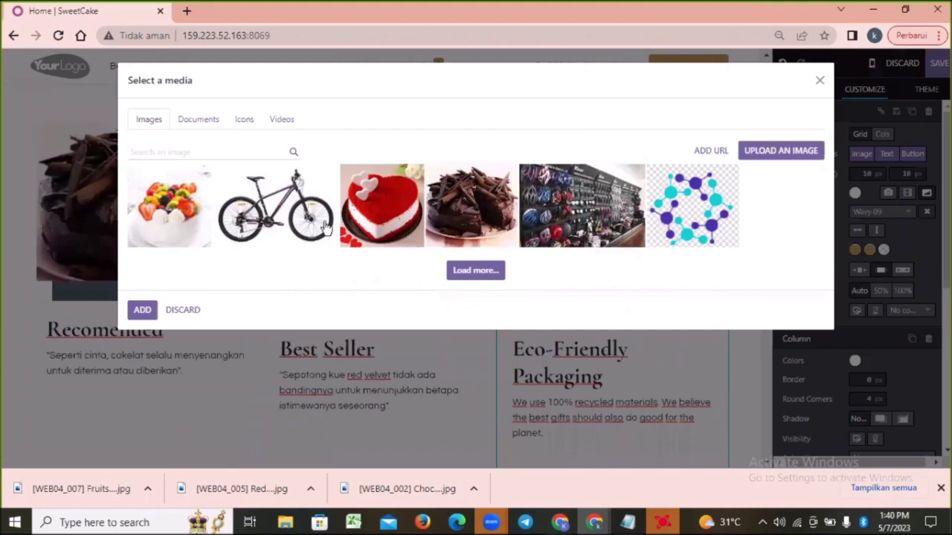
left_click(165, 208)
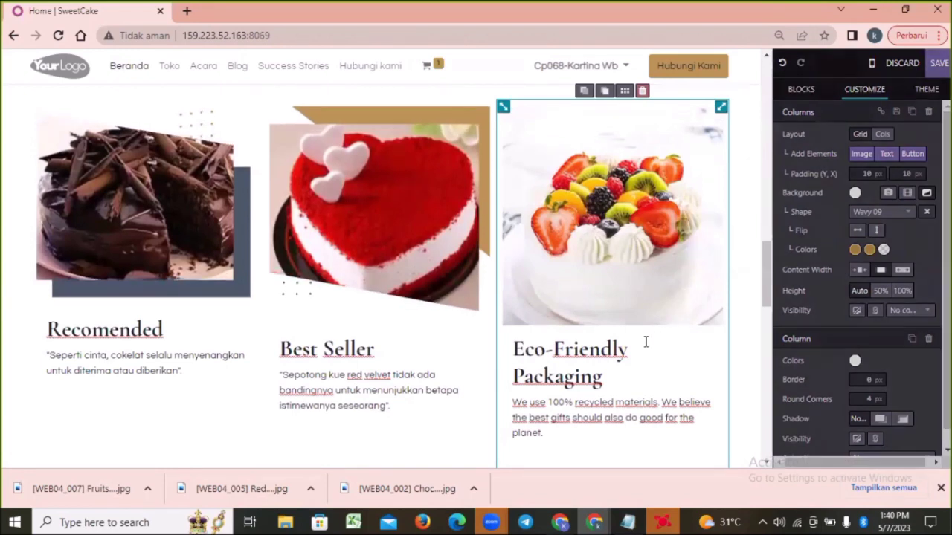
Change the "Eco-Friendly Packaging" heading under the fruit cake image to "Best Seller"
left_click(623, 351)
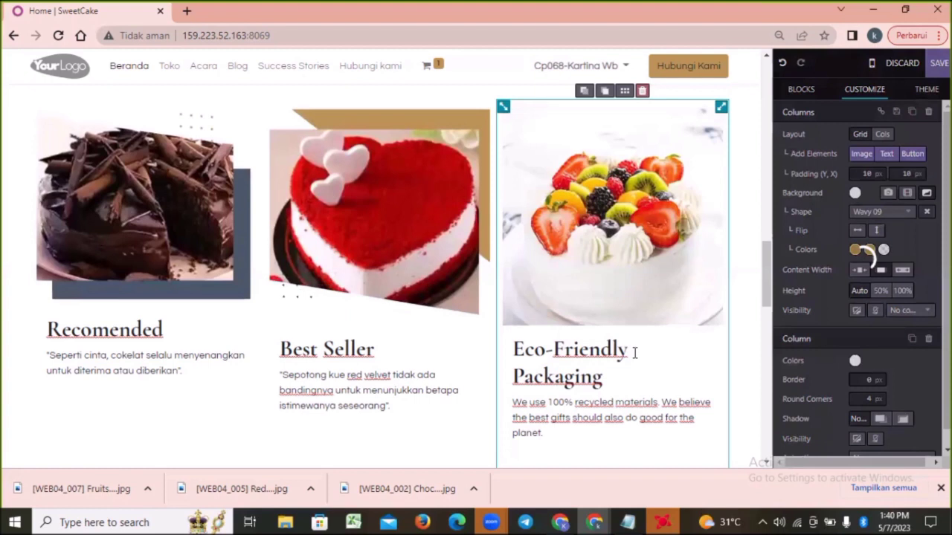
triple_click(541, 367)
type("Best Seller")
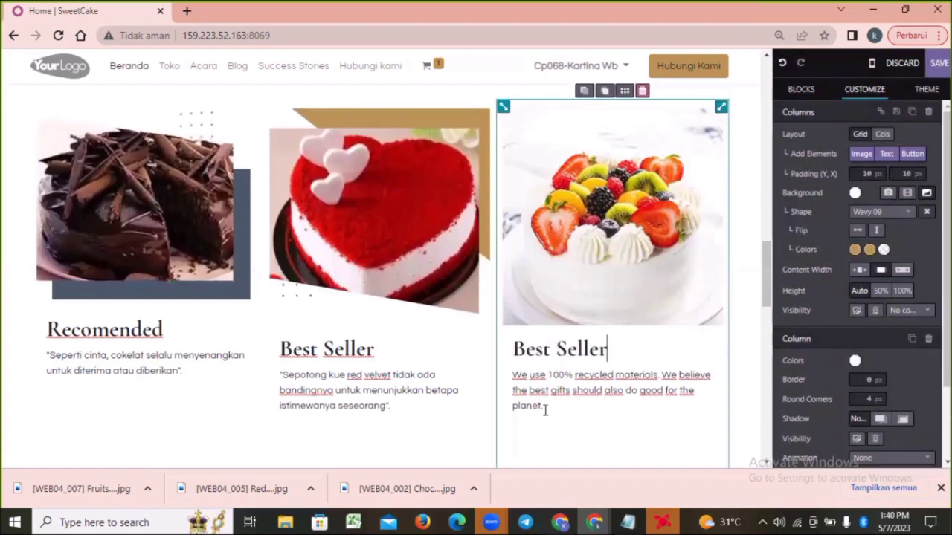
Replace the paragraph under the fruit cake's heading with the quote "Cara manis untuk mengakhiri harimu" copied from the Notepad notes
left_click_drag(544, 409, 512, 380)
key("BackSpace")
left_click(627, 523)
left_click_drag(325, 340, 116, 339)
key("ctrl+c")
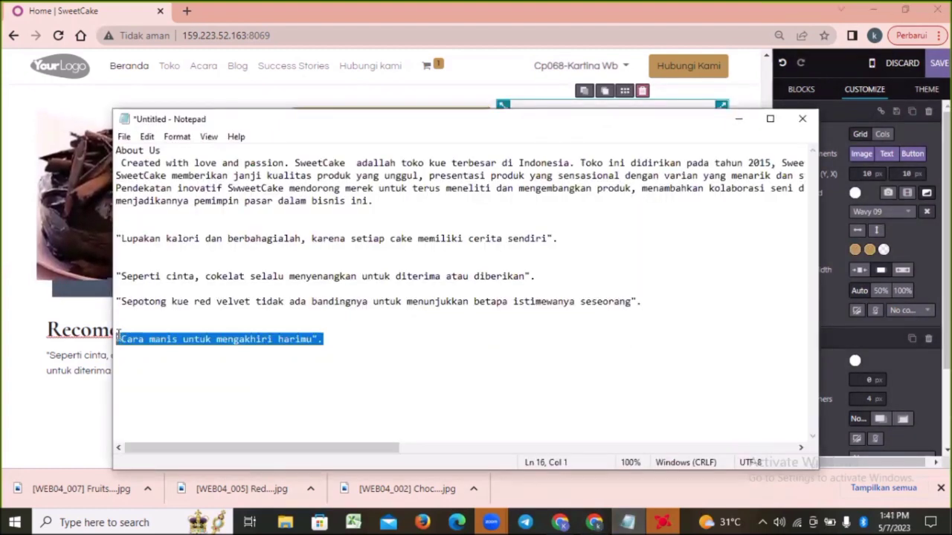
left_click(595, 523)
left_click(741, 470)
key("ctrl+v")
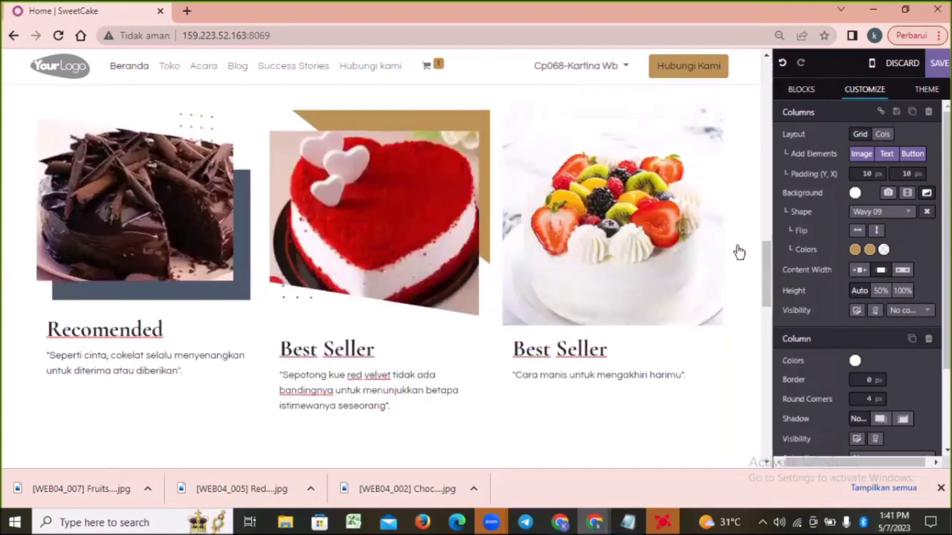
Examine the rest of the homepage, from the testimonial section and footer back to the banner
left_click_drag(769, 271, 788, 332)
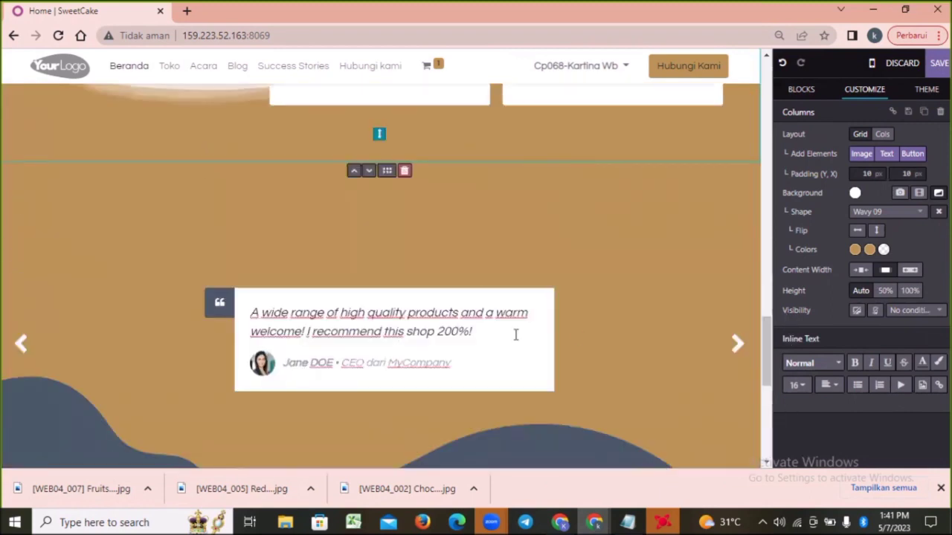
left_click_drag(770, 338, 771, 432)
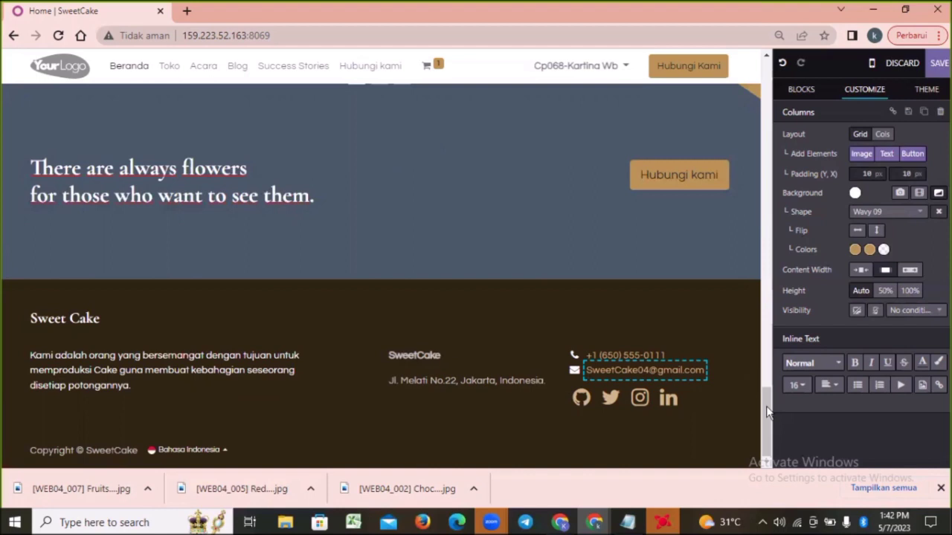
left_click_drag(768, 412, 779, 275)
scroll(790, 235, "up", 3)
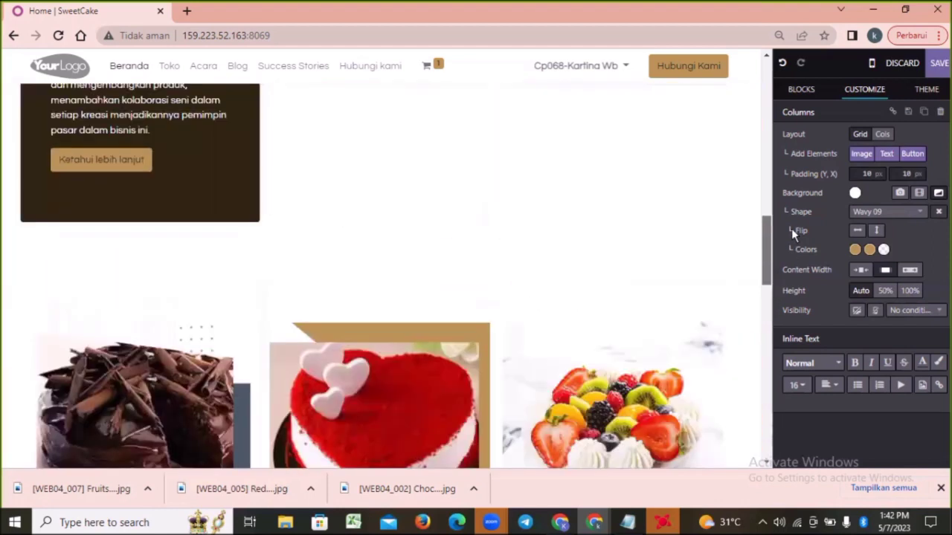
scroll(793, 226, "up", 1)
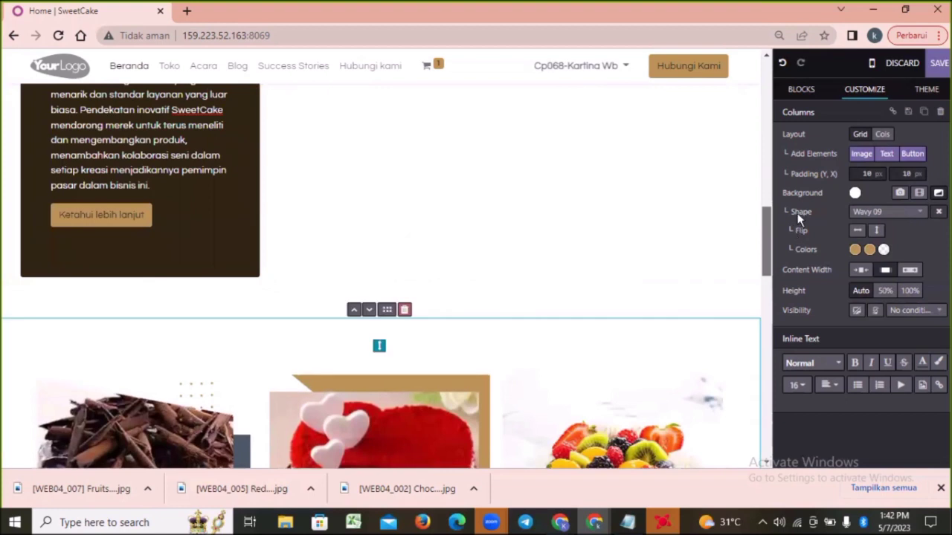
scroll(811, 179, "up", 8)
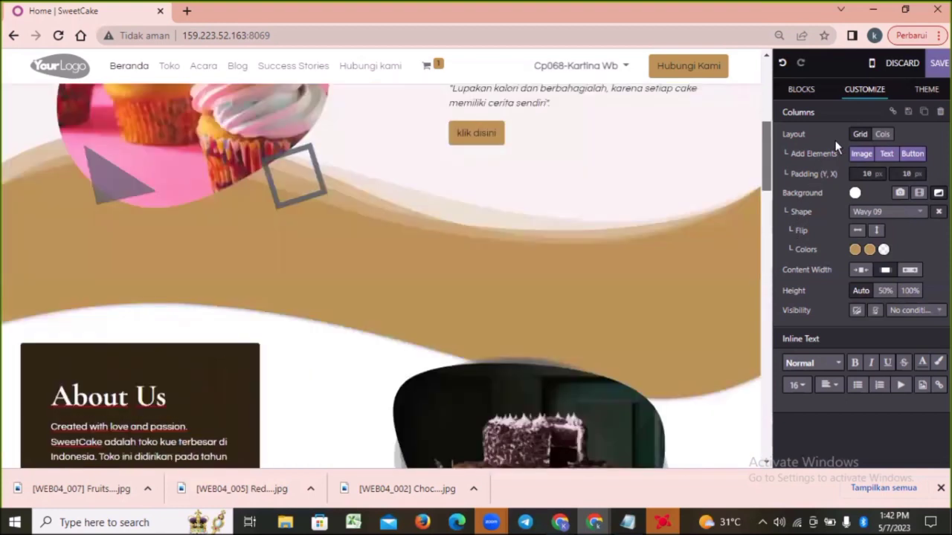
scroll(851, 109, "up", 2)
scroll(790, 112, "up", 2)
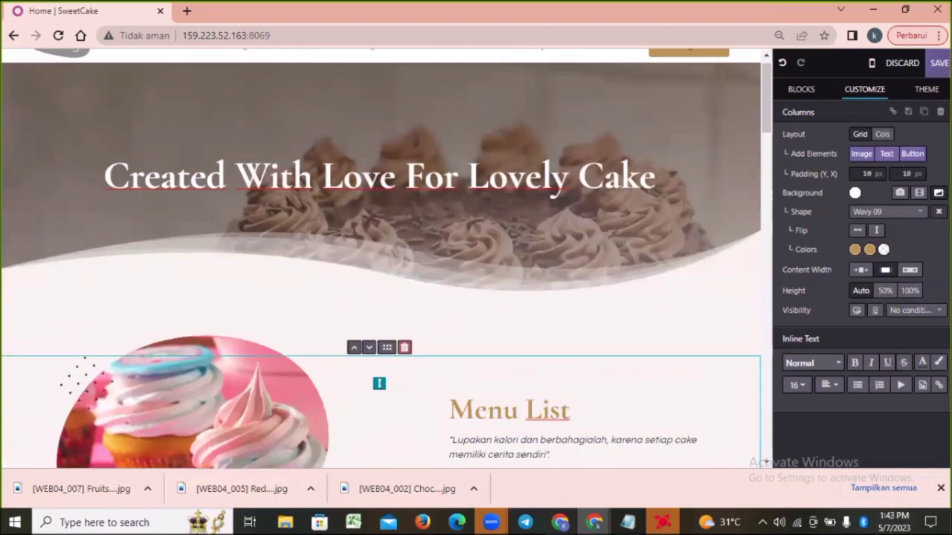
Save the homepage edits and review the published page from the banner to the Menu List section
left_click(938, 63)
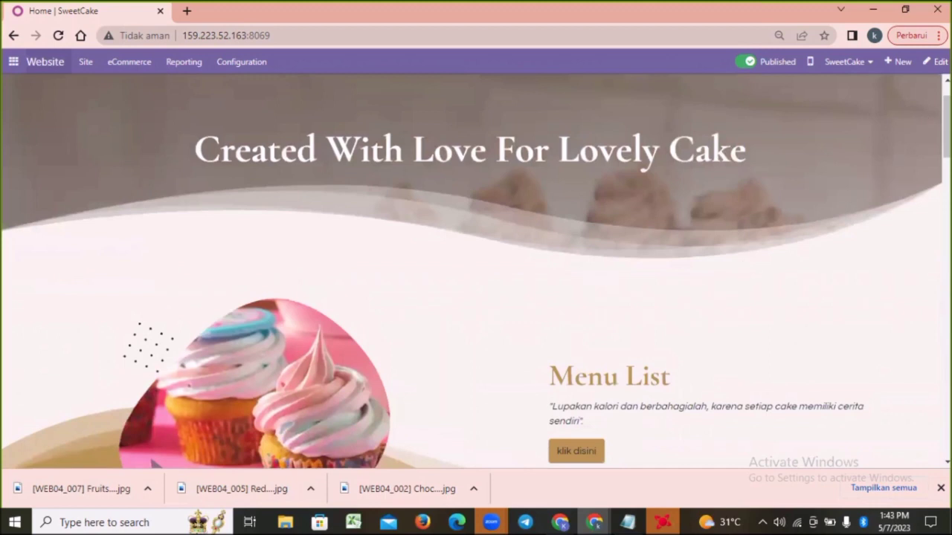
scroll(476, 274, "down", 1)
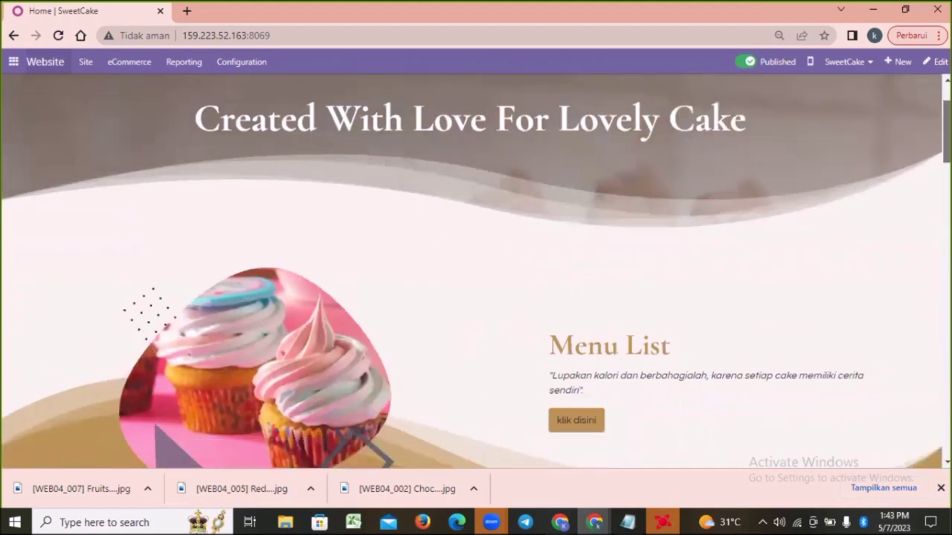
scroll(684, 255, "down", 1)
scroll(684, 255, "down", 1)
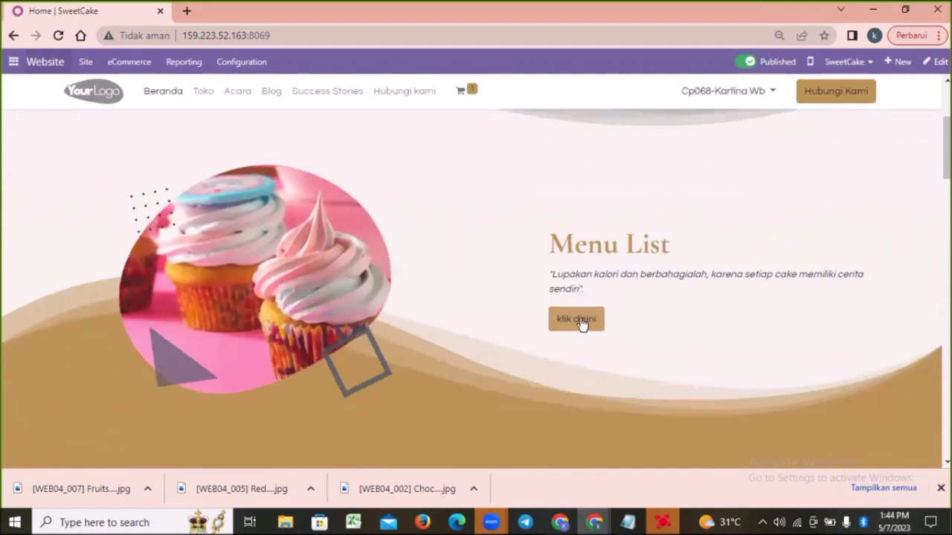
scroll(582, 324, "down", 1)
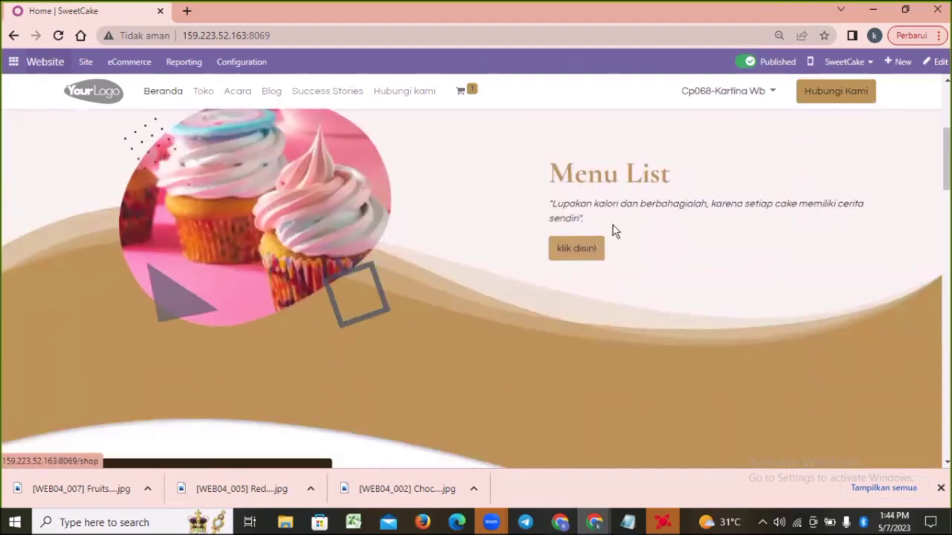
Open the shop through Menu List's "klik disini" link and search its products for "cake"
left_click(573, 249)
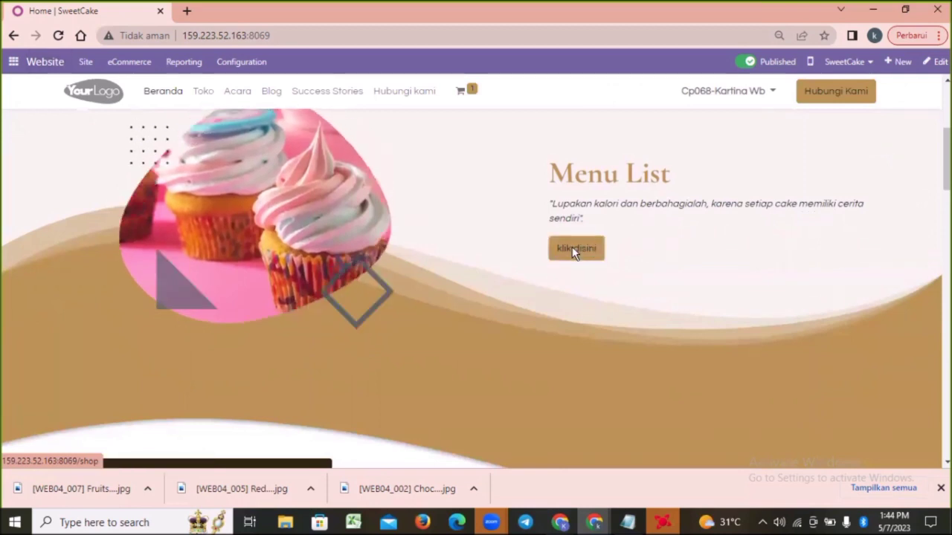
left_click(293, 134)
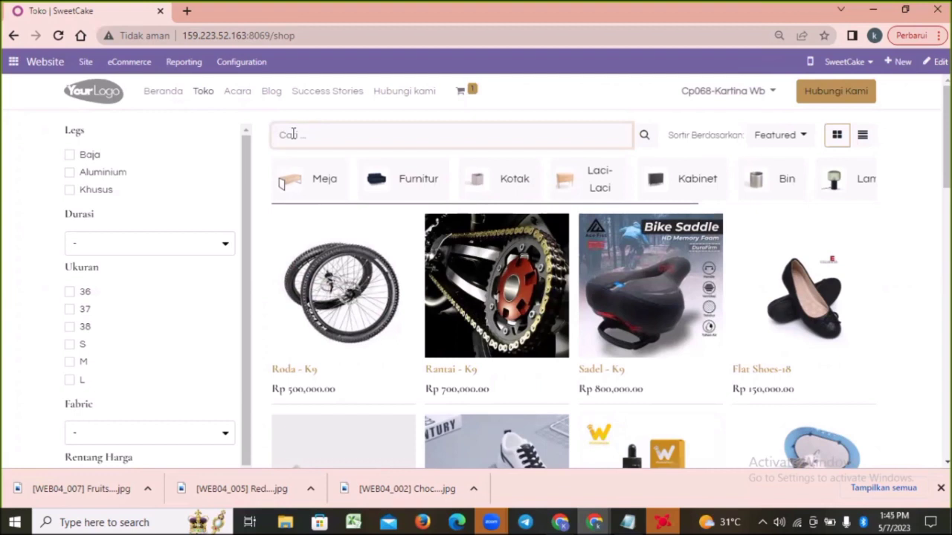
type("cake")
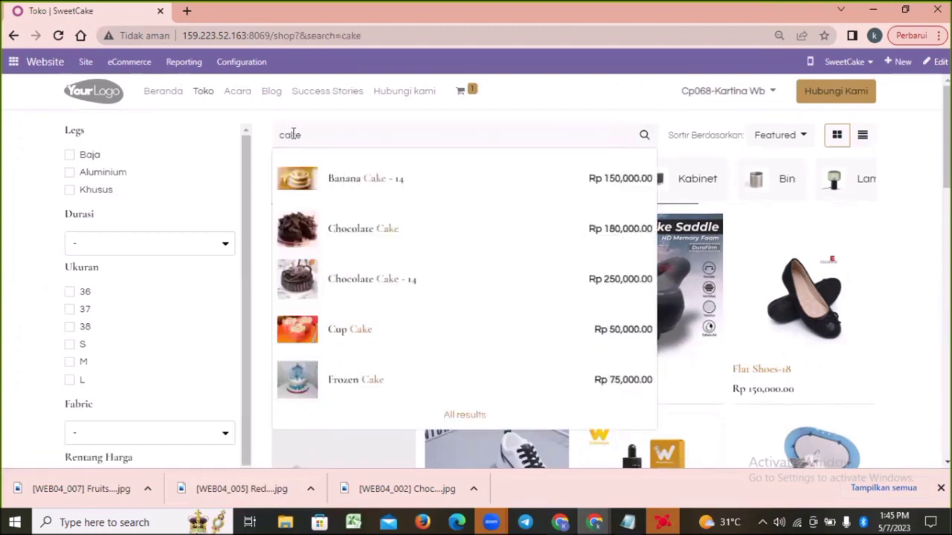
Run the shop search for "cake" and examine the product results from Banana Cake to Sweet Strawberry Cake
key("Return")
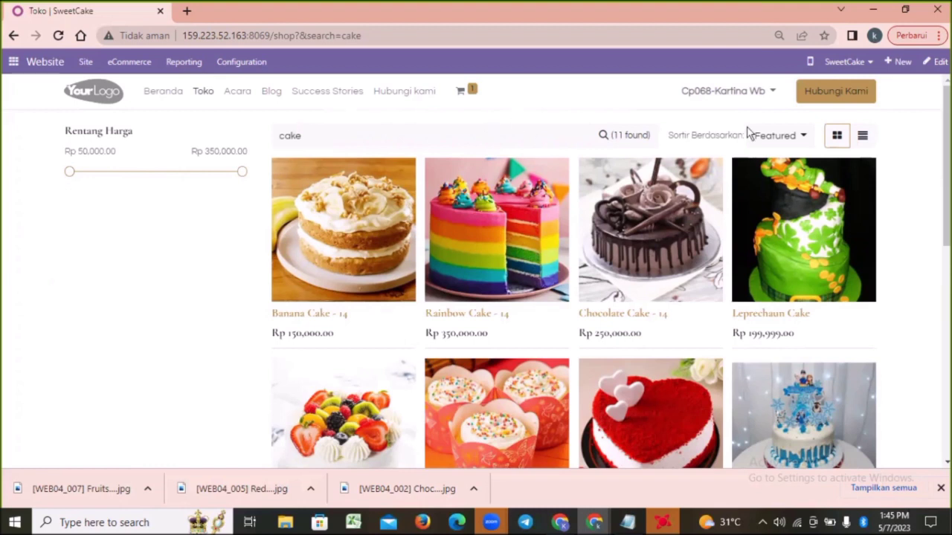
scroll(573, 271, "down", 1)
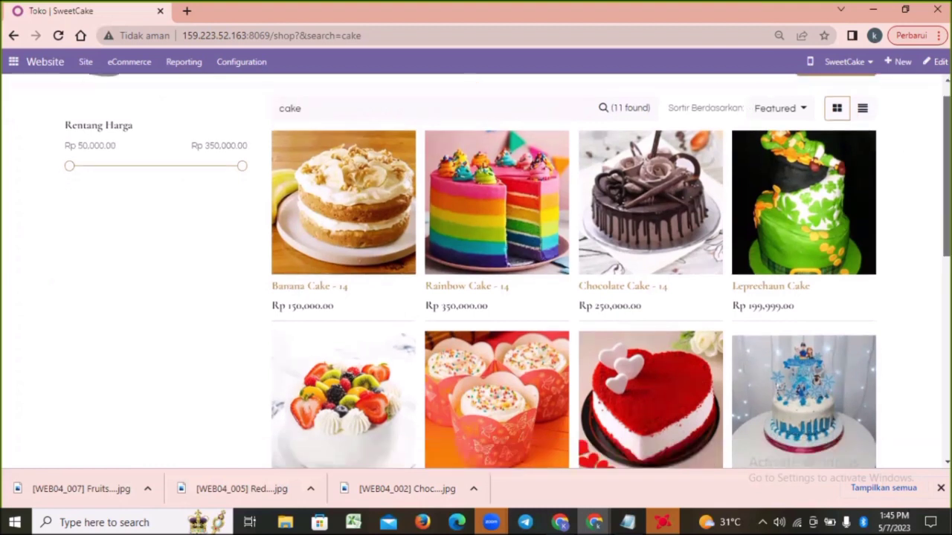
scroll(572, 271, "down", 1)
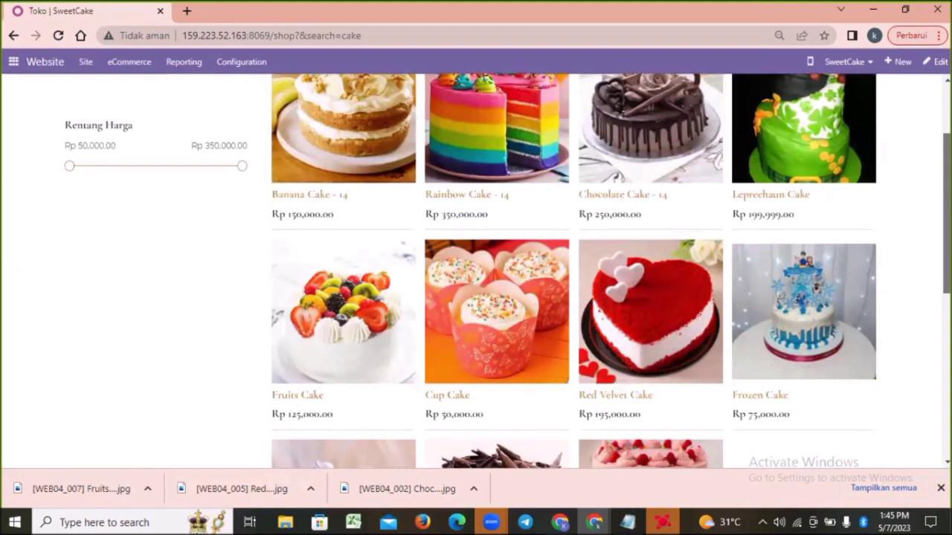
scroll(599, 265, "up", 1)
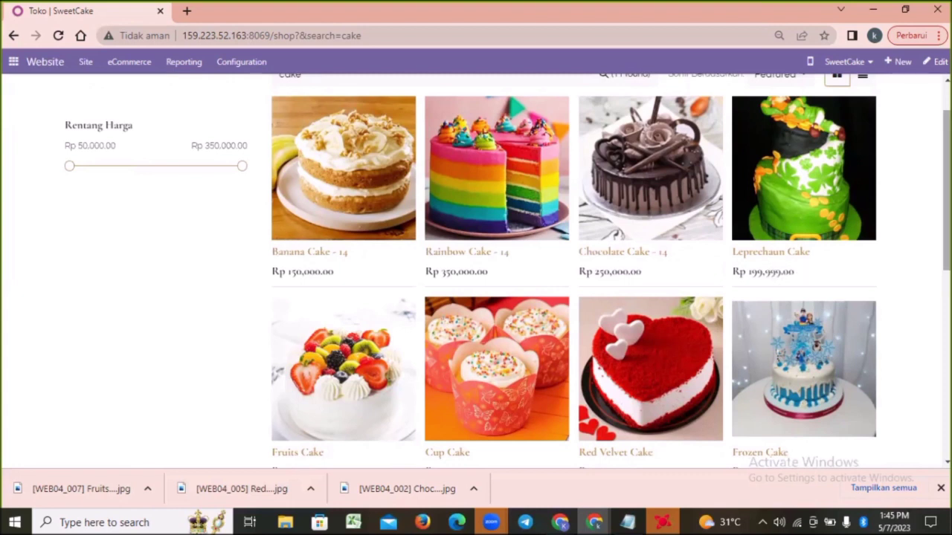
scroll(573, 298, "down", 2)
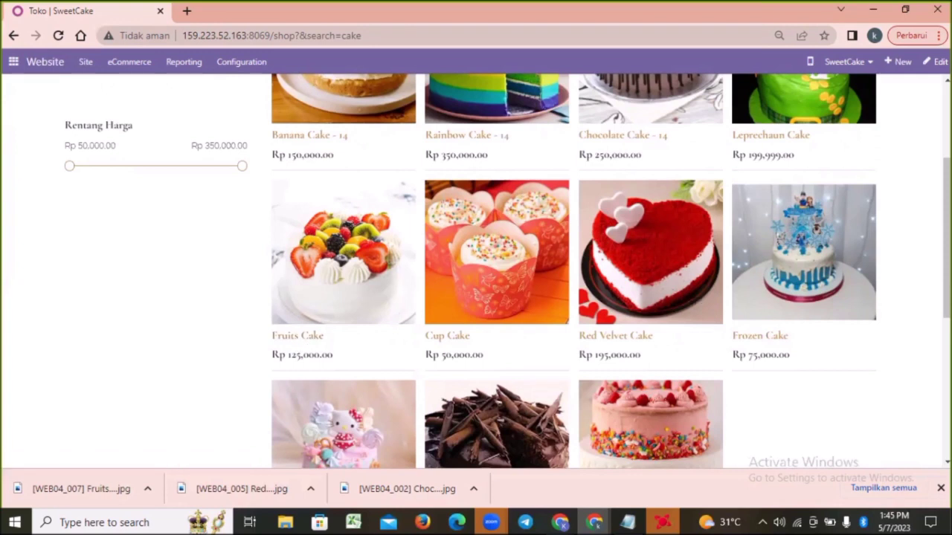
scroll(629, 240, "down", 1)
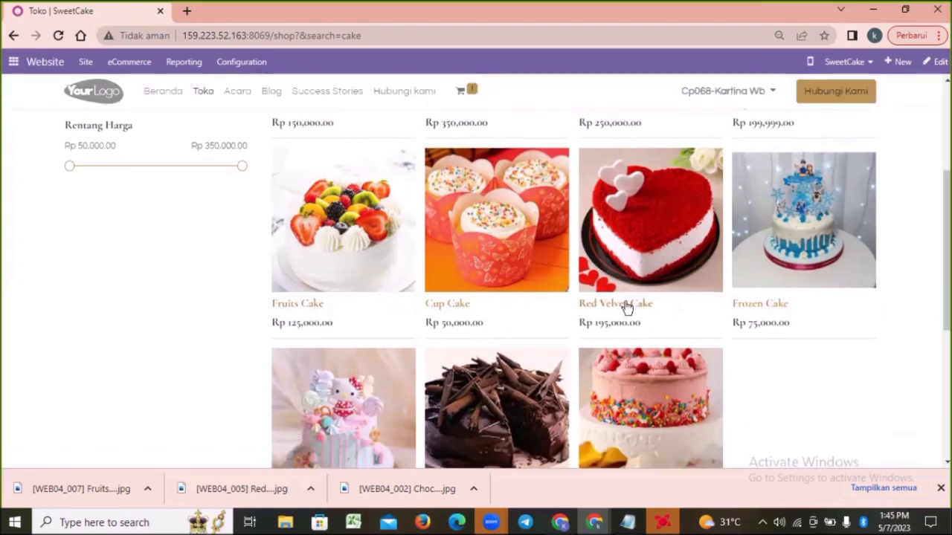
scroll(504, 360, "down", 2)
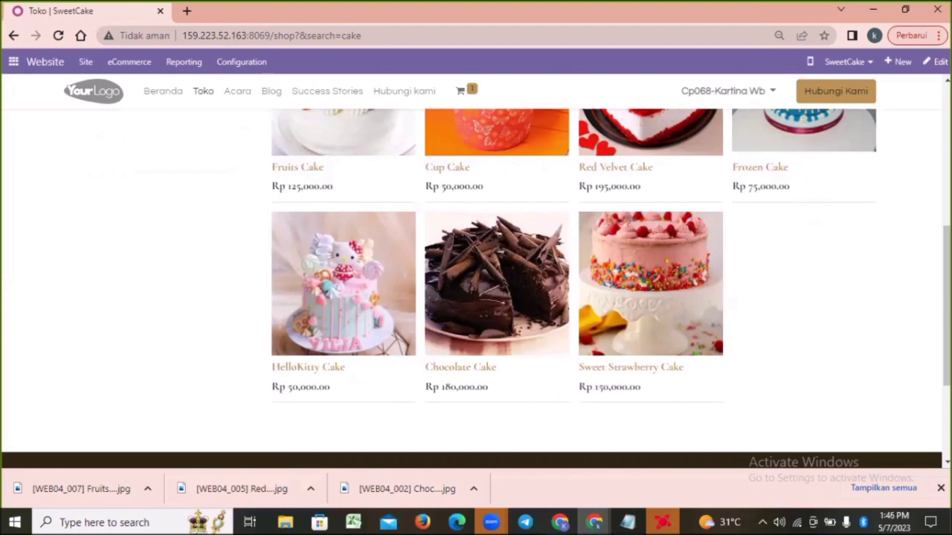
scroll(476, 288, "up", 3)
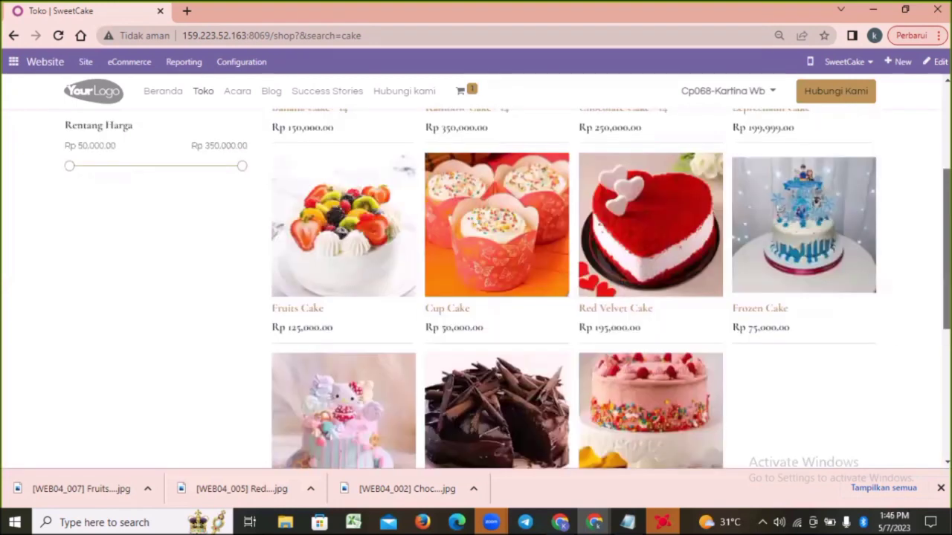
scroll(573, 272, "up", 1)
scroll(573, 272, "down", 1)
scroll(371, 234, "down", 1)
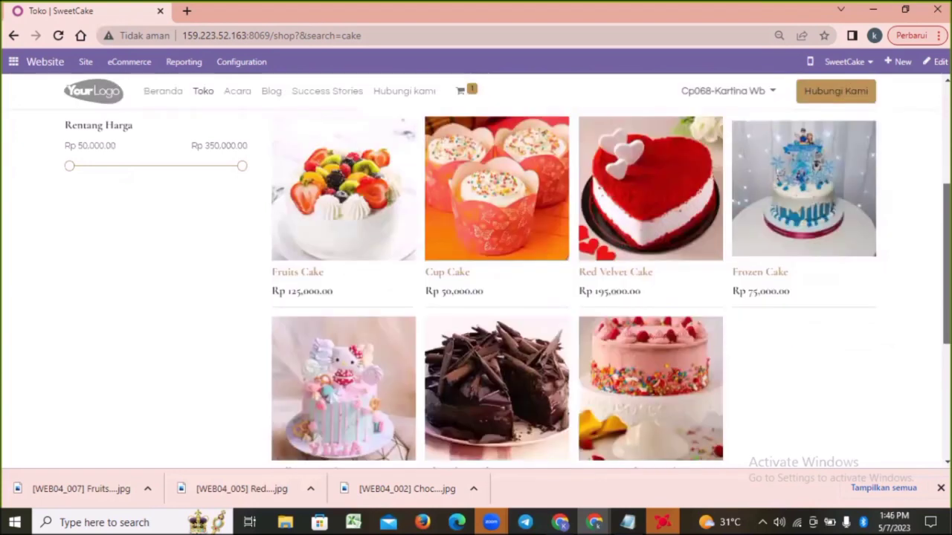
scroll(371, 234, "down", 1)
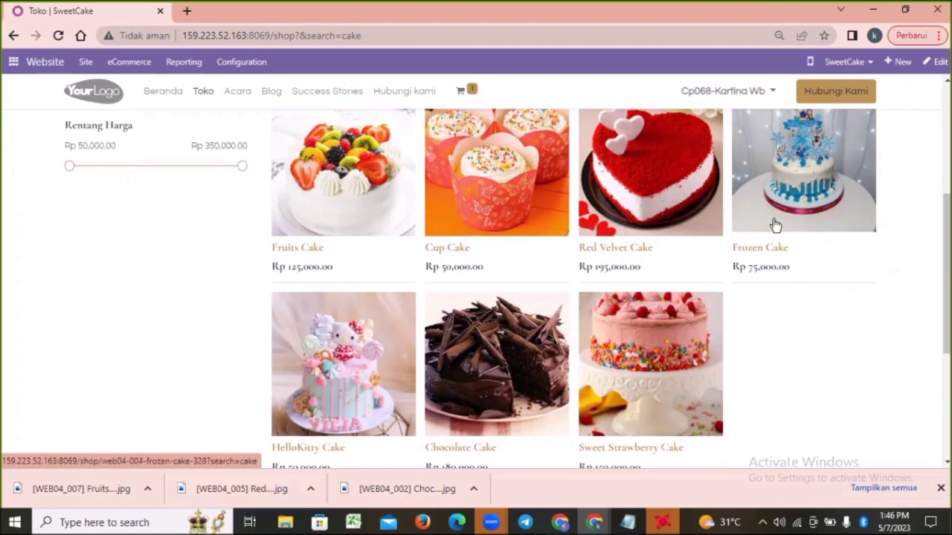
scroll(947, 253, "up", 1)
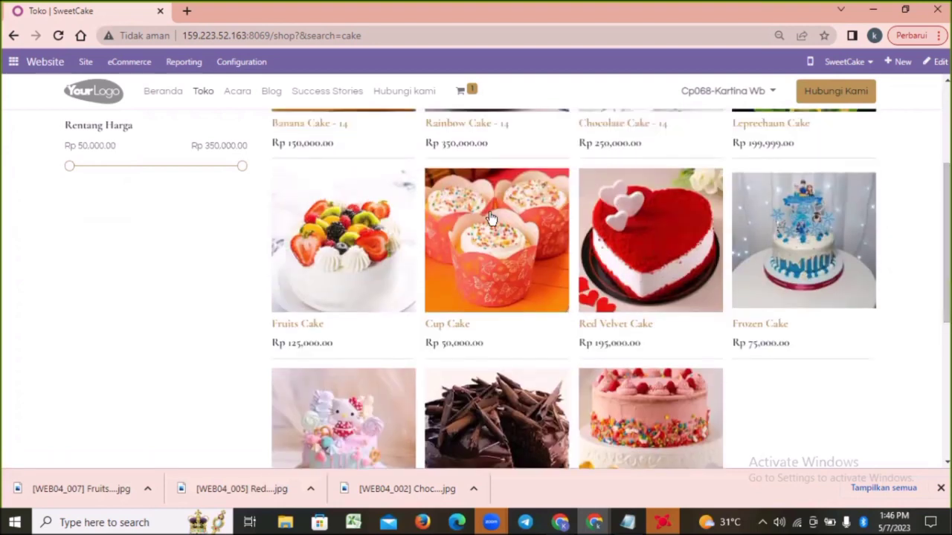
Create a new eCommerce pricelist named "Menu List SweetCake"
left_click(137, 66)
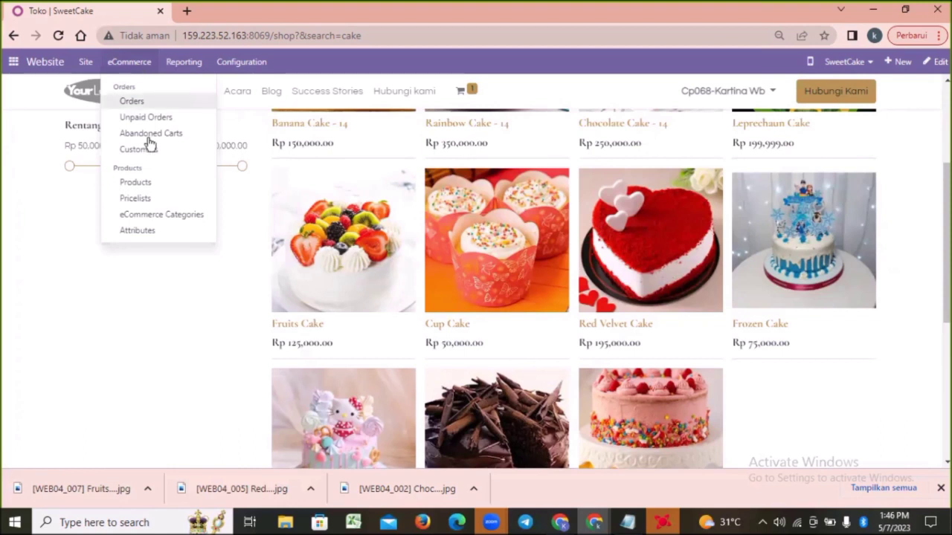
left_click(141, 198)
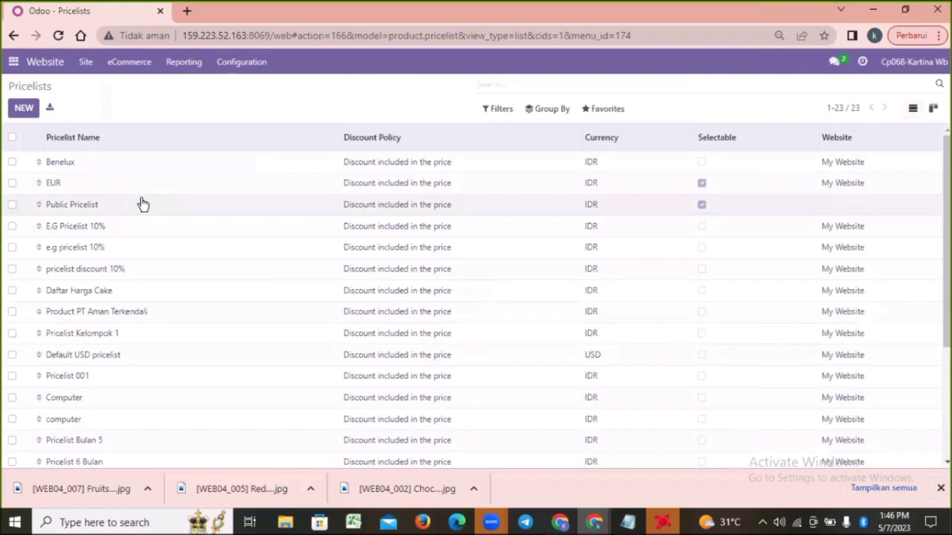
left_click(26, 110)
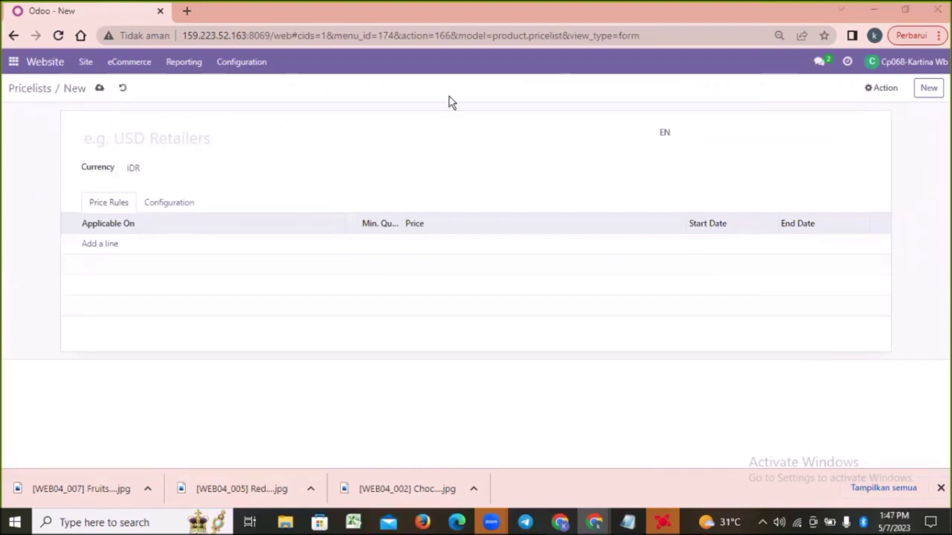
left_click(154, 140)
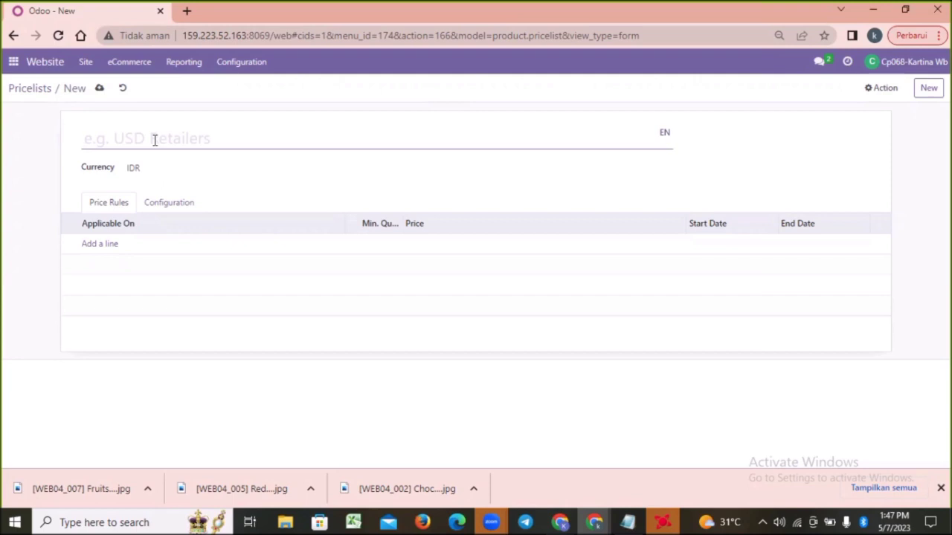
type("Menu")
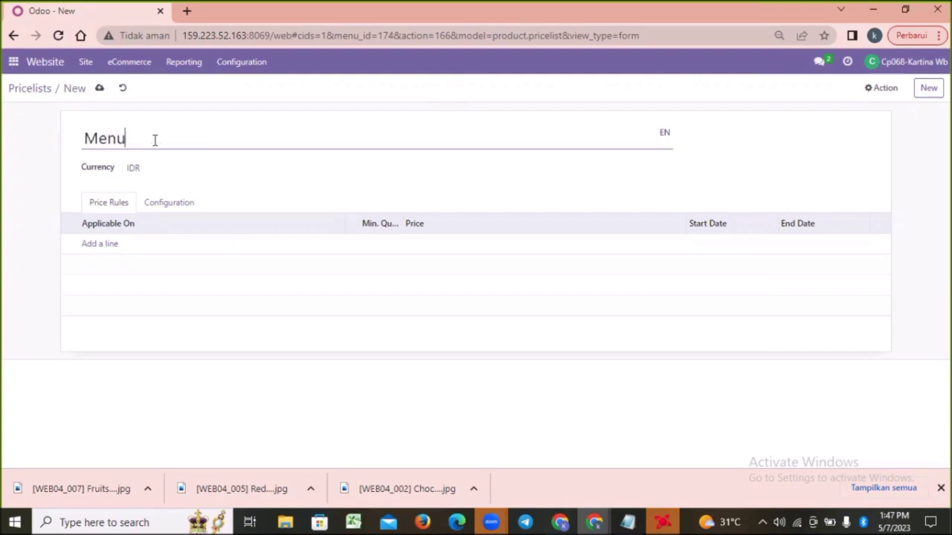
type(" List SweetCake")
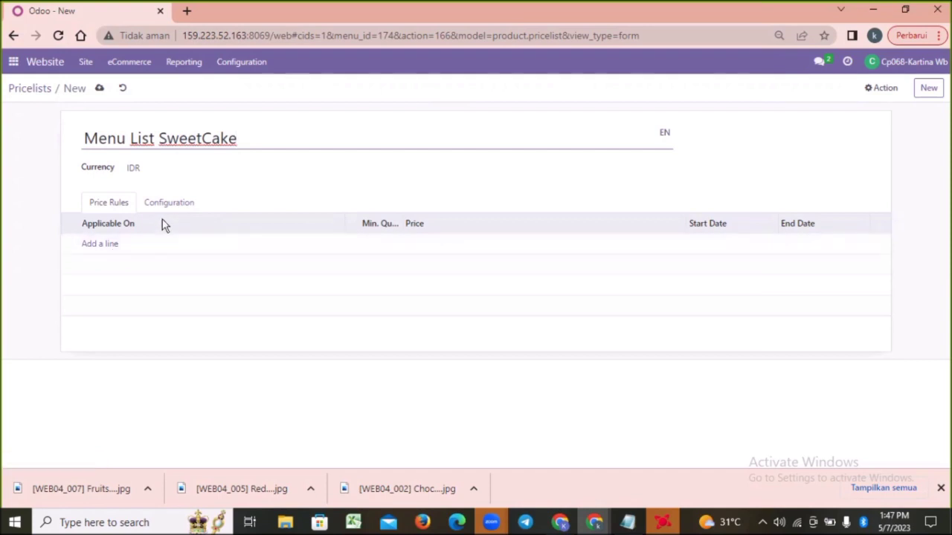
Add a price rule to the pricelist that applies to the product [WEB04_002] Chocolate Cake
left_click(102, 244)
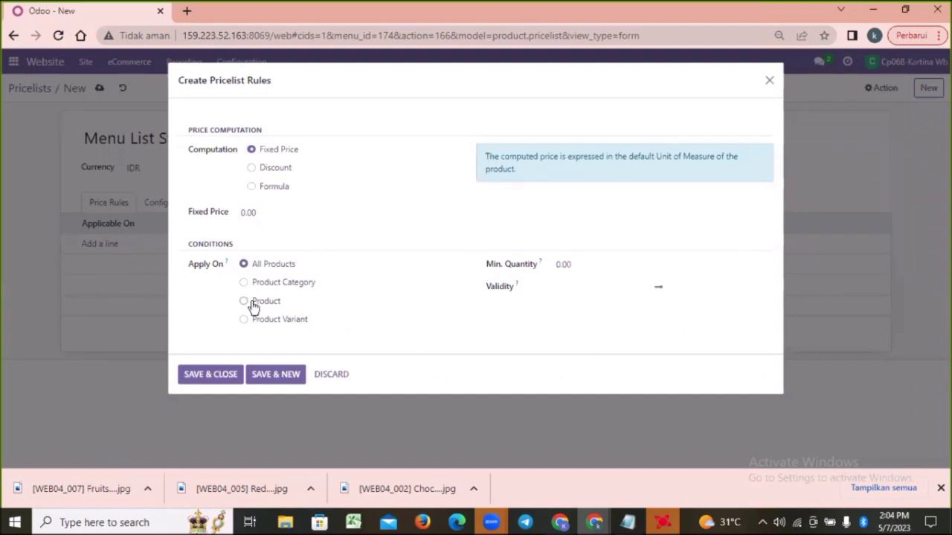
left_click(253, 306)
left_click(265, 343)
type("cake")
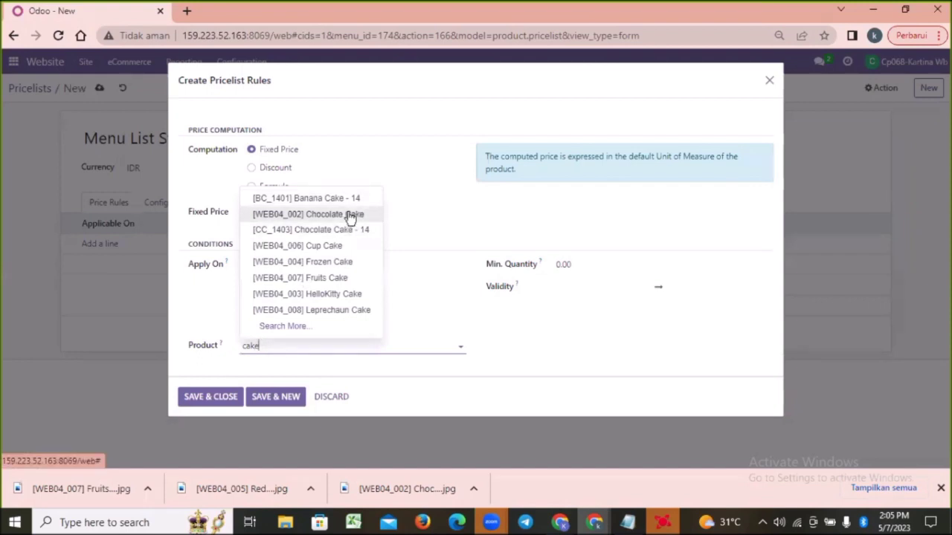
left_click(350, 215)
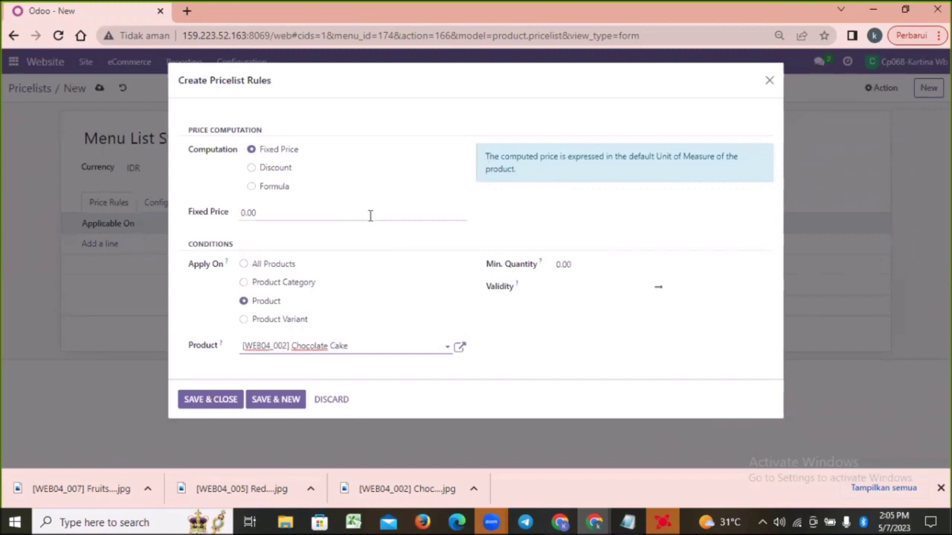
Set the Chocolate Cake rule's fixed price to 180,000 and its minimum quantity to 1
left_click_drag(270, 214, 243, 213)
key("BackSpace")
type("180,00")
left_click(340, 247)
left_click(561, 266)
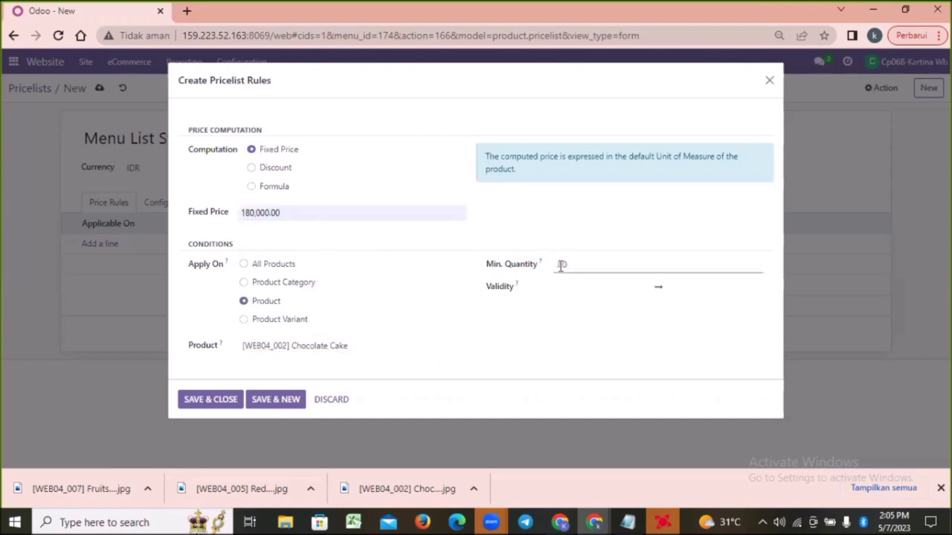
Set the rule's validity from 05/07/2023 14:00 to 05/31/2023 14:05, save it and start another rule
left_click(584, 286)
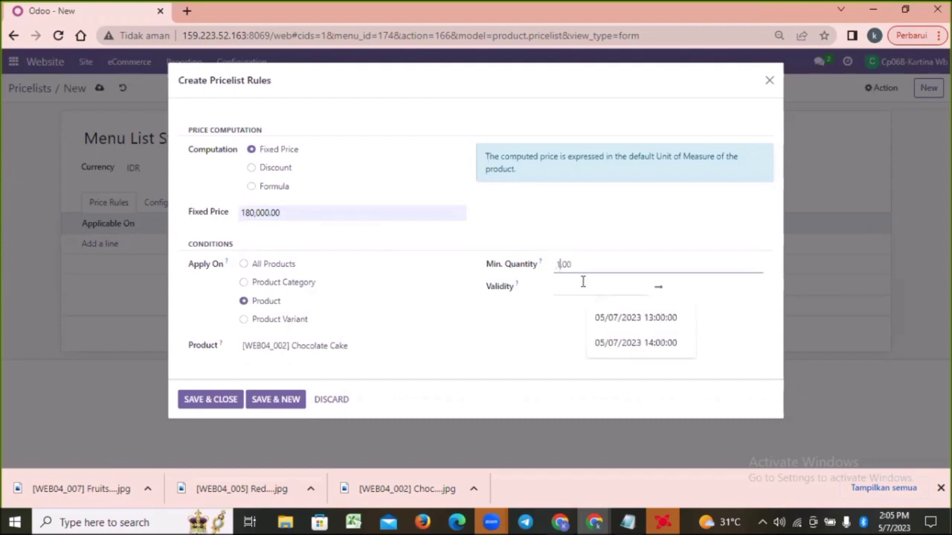
left_click(570, 144)
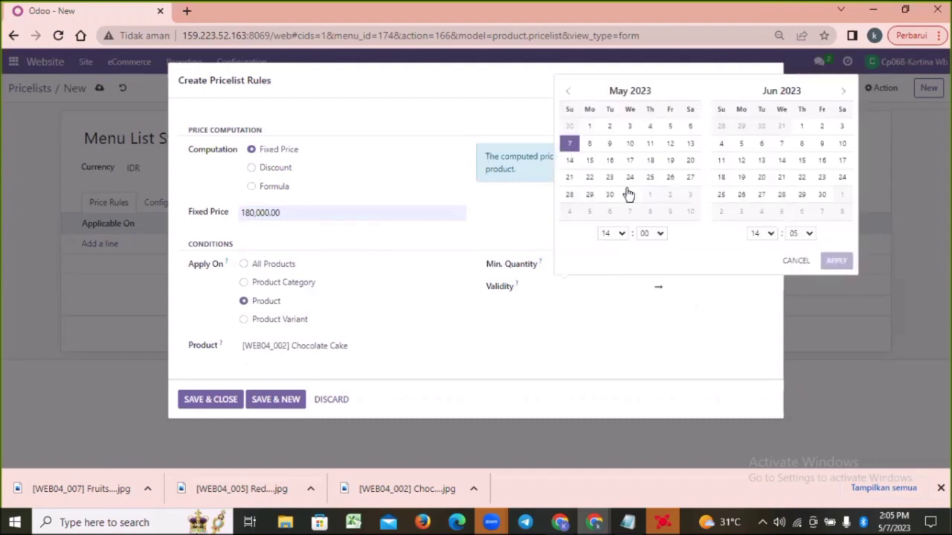
left_click(630, 194)
left_click(836, 261)
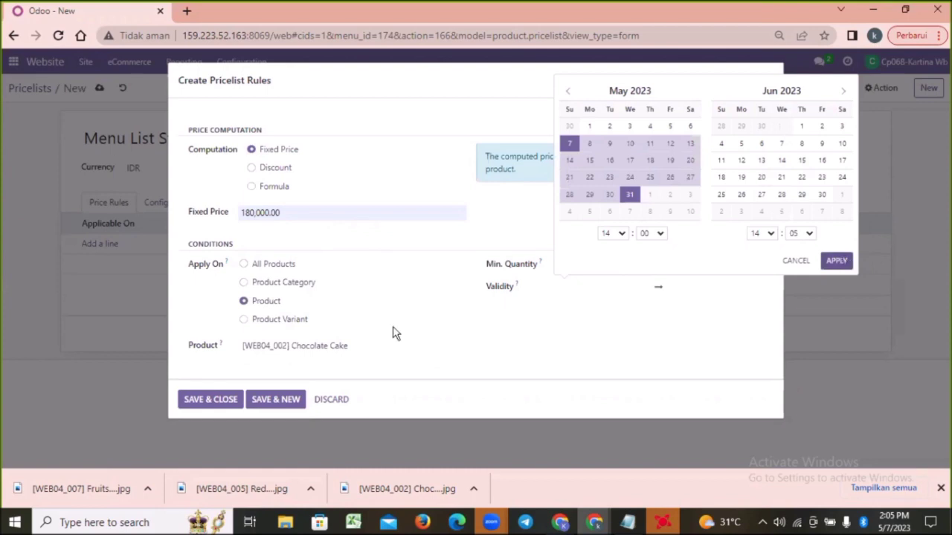
left_click(260, 404)
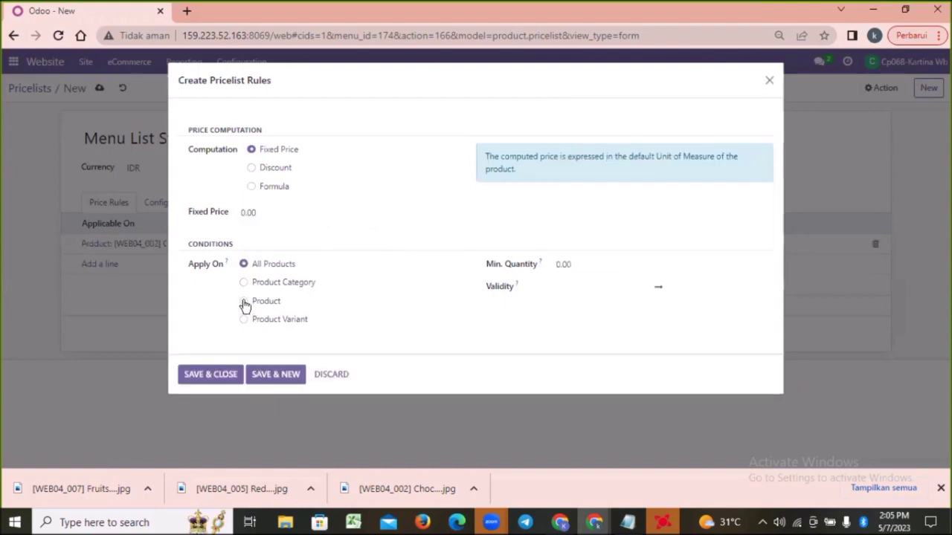
Add the remaining cake rules, including Red Velvet Cake at 195,000 and Sweet Strawberry Cake at 150,000, and save the pricelist
left_click(301, 344)
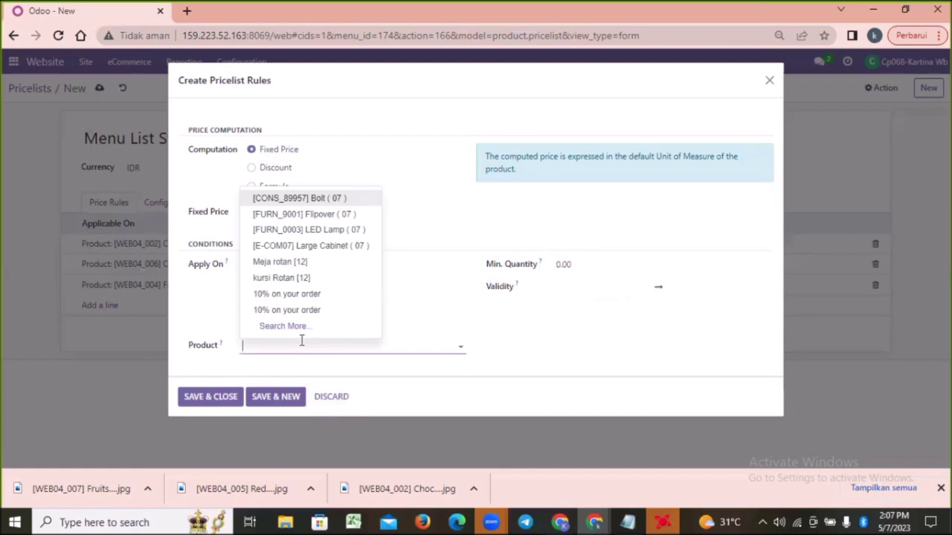
type("red")
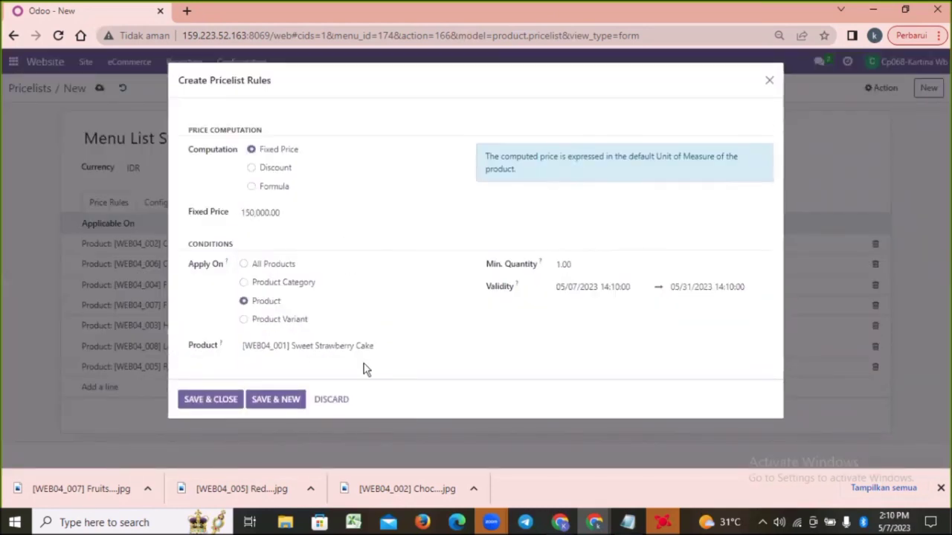
left_click(190, 409)
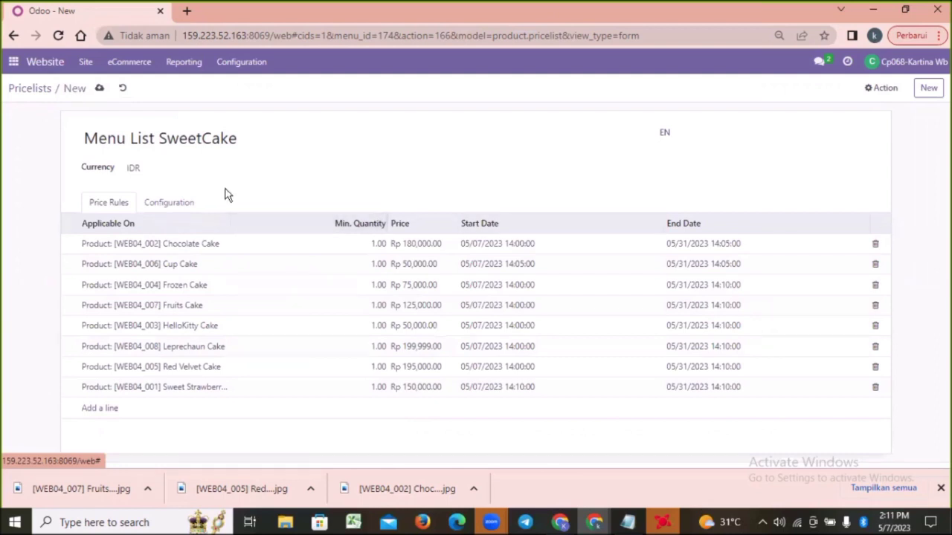
left_click(99, 88)
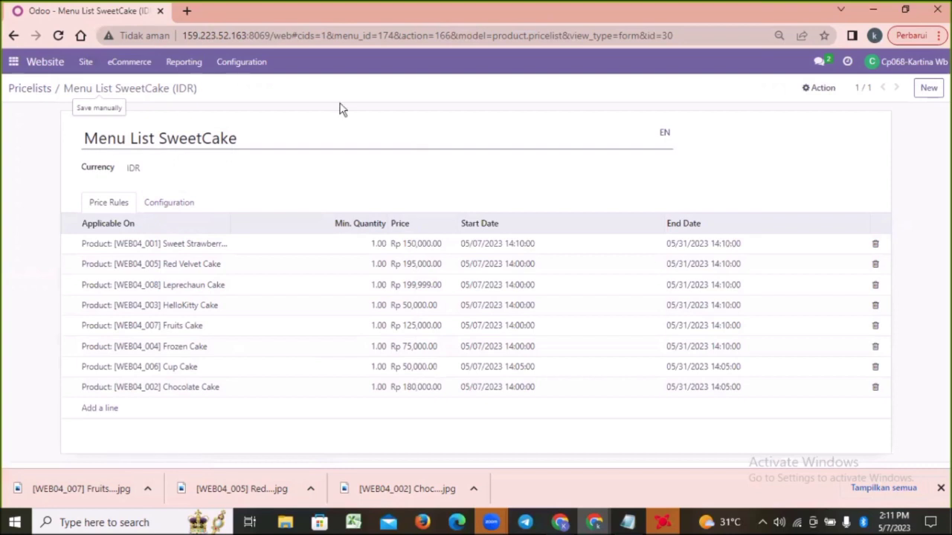
Open the loyalty programs list from the Discounts, Loyalty & Gift Card option in the Website settings
left_click(258, 67)
left_click(247, 88)
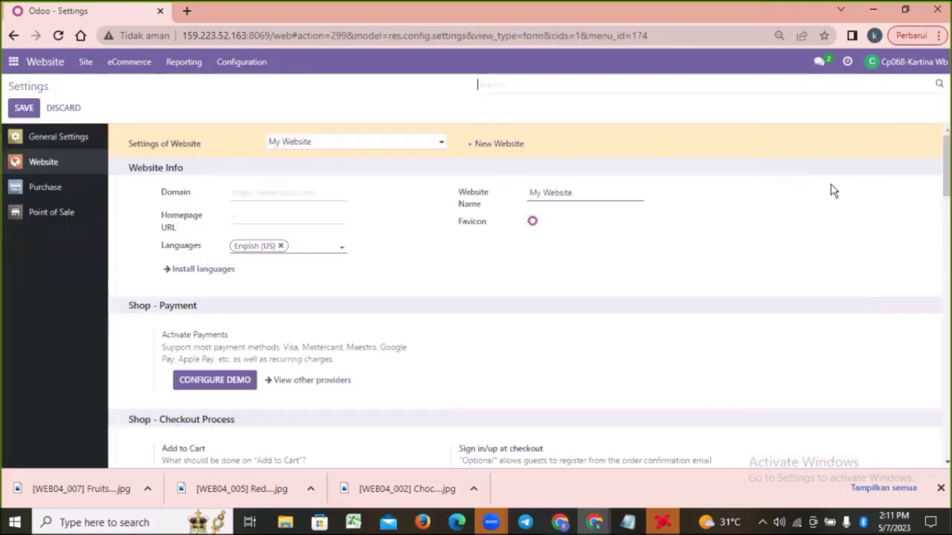
scroll(521, 306, "down", 10)
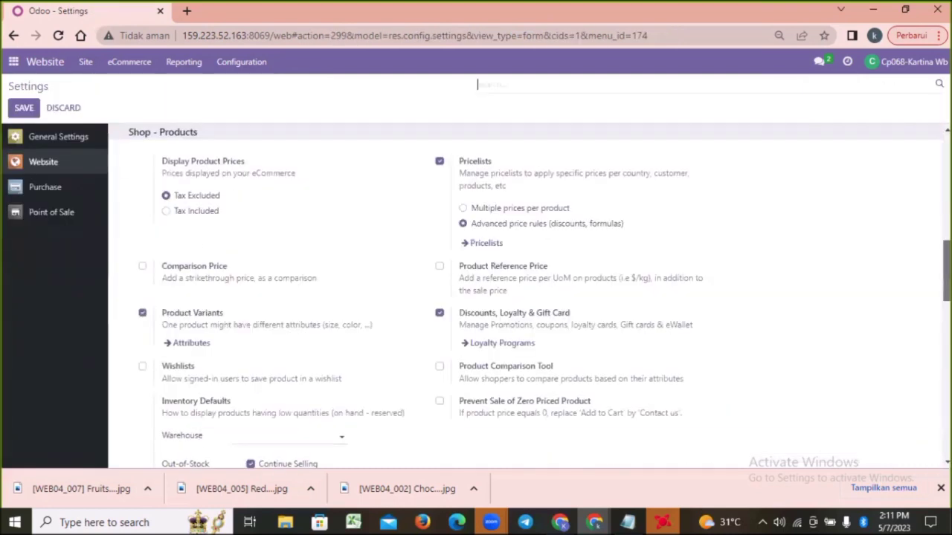
scroll(511, 311, "down", 1)
left_click(512, 311)
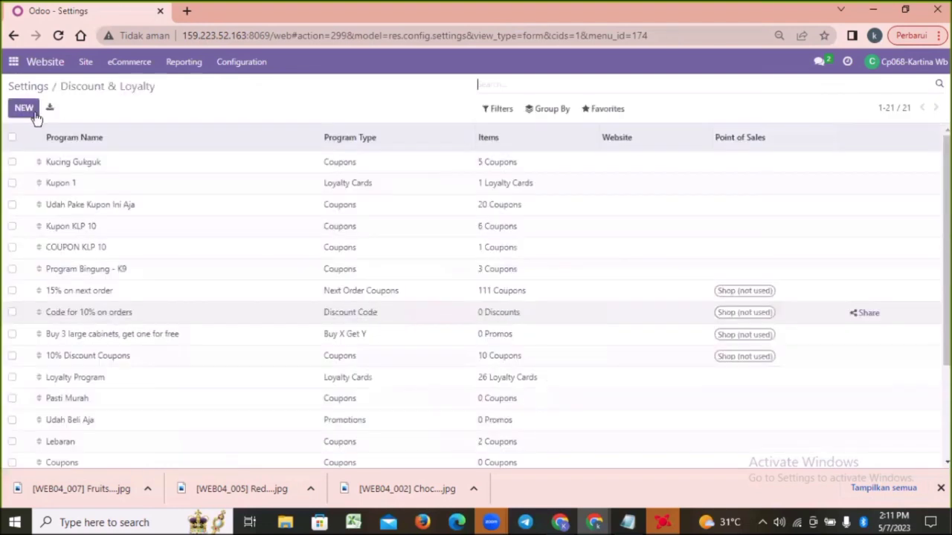
Create a Coupons program named "Promo 5.5", valid until 05/15/2023 and restricted to the SweetCake website
left_click(31, 114)
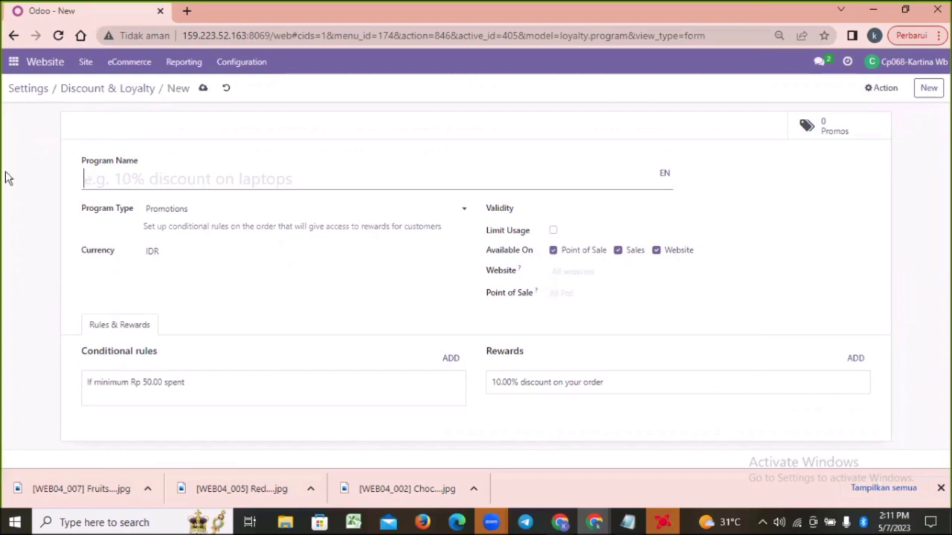
type("Promo 5.5")
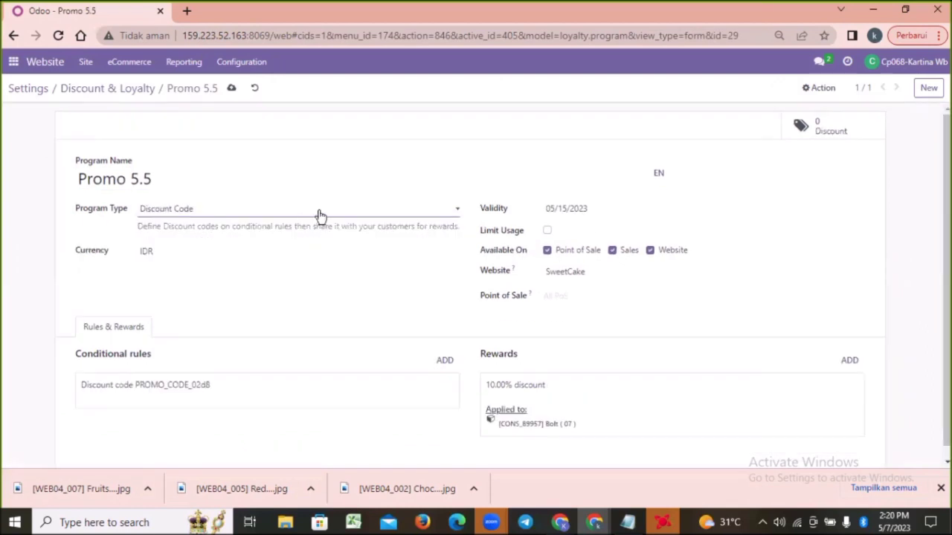
left_click(240, 230)
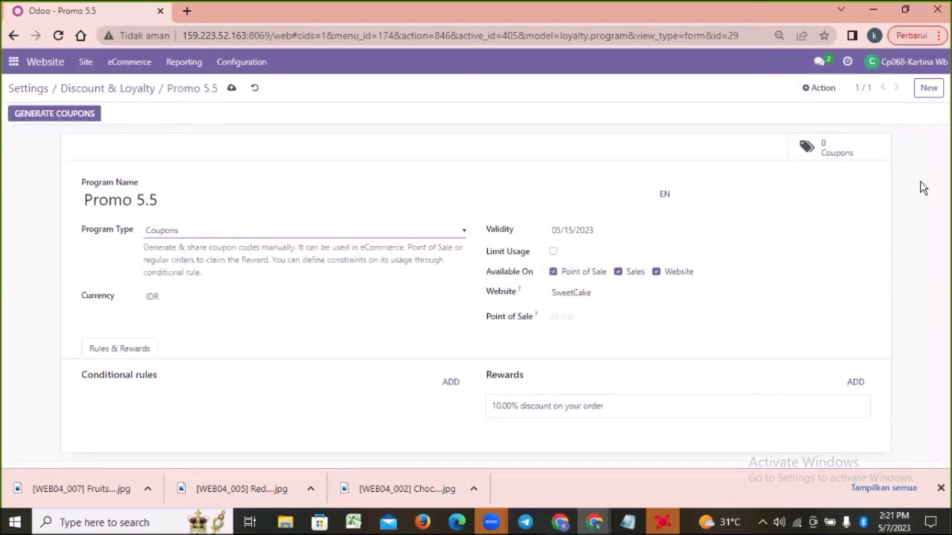
Add conditional rules for the cakes up to Cup Cake, with minimum quantity 2, minimum purchase 250,000 and category All / Finished Good
left_click(231, 88)
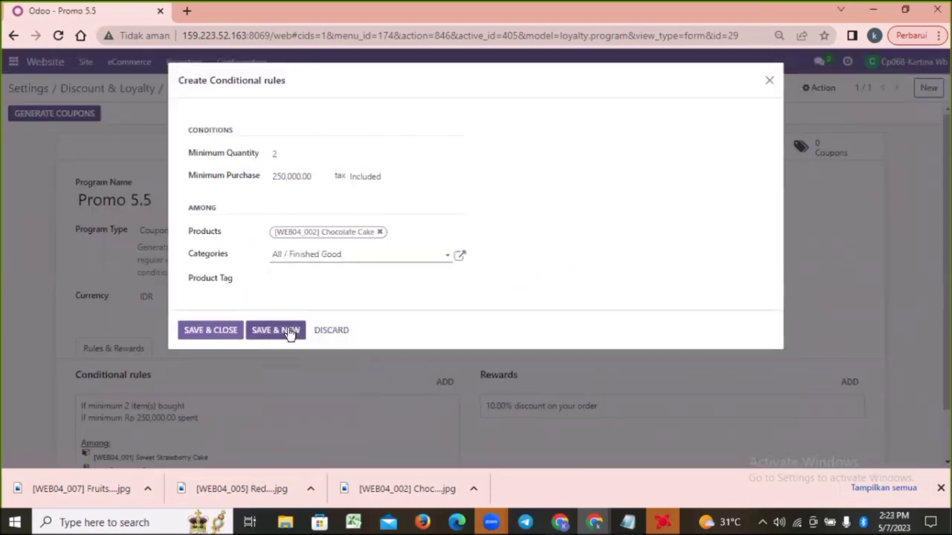
left_click(275, 326)
left_click(278, 232)
left_click(301, 253)
left_click(319, 340)
left_click(288, 330)
type("2250000")
left_click(309, 233)
type("cake")
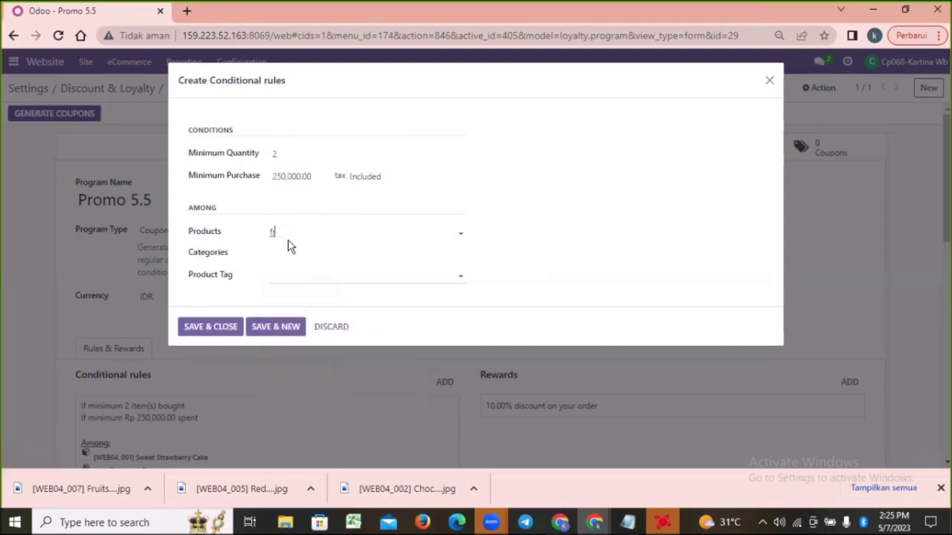
Complete the last conditional rule for Fruits Cake with the All / Finished Good category and save it
left_click(291, 248)
left_click(292, 253)
left_click(315, 347)
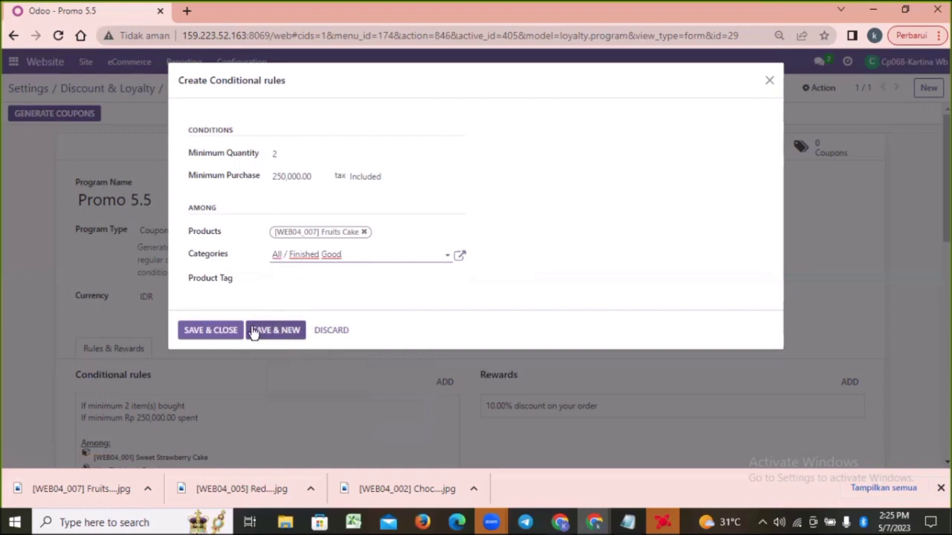
left_click(227, 332)
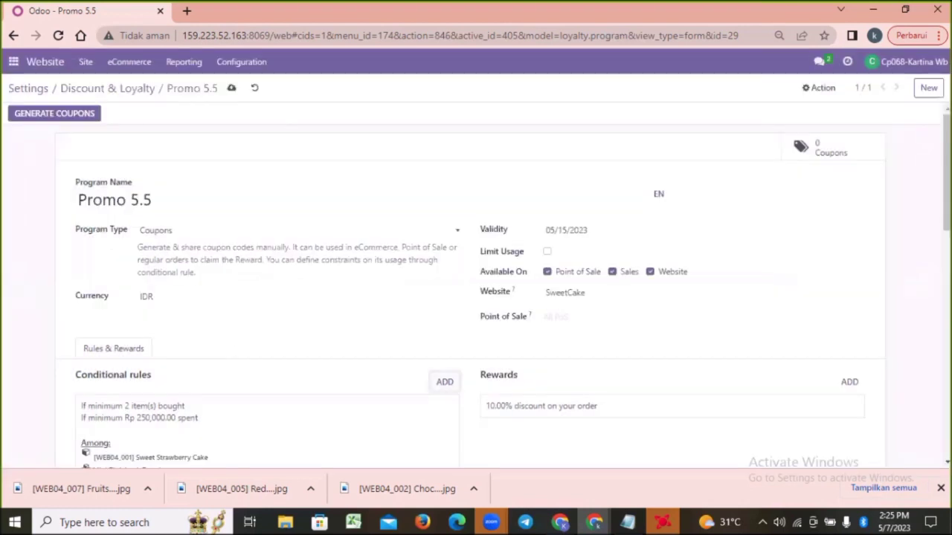
Change the program's reward to a 5% discount on the order
scroll(476, 286, "down", 3)
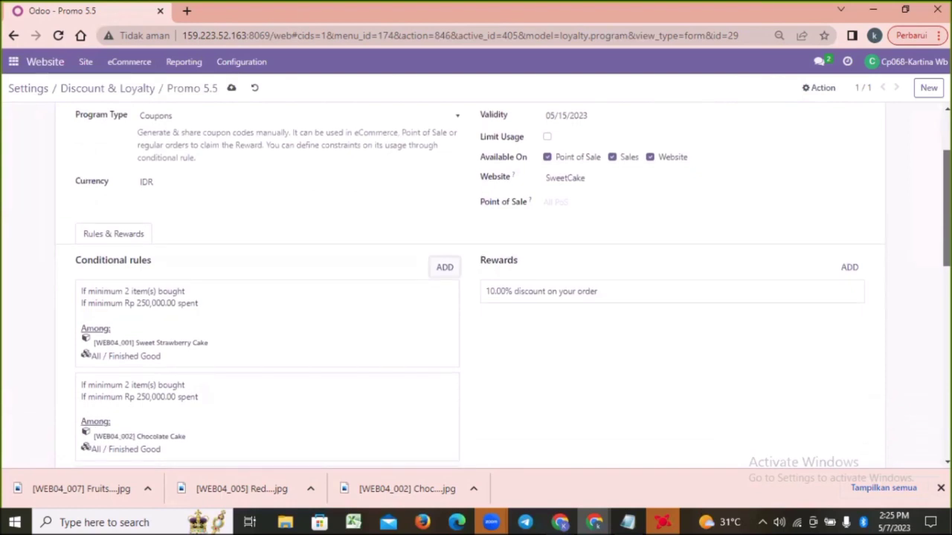
scroll(476, 285, "down", 1)
scroll(498, 380, "down", 3)
scroll(498, 379, "up", 6)
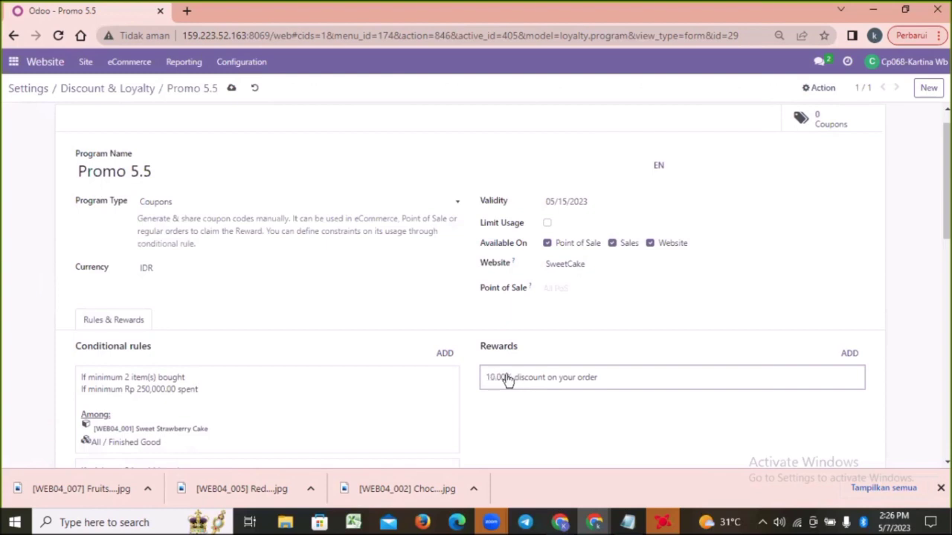
left_click(689, 380)
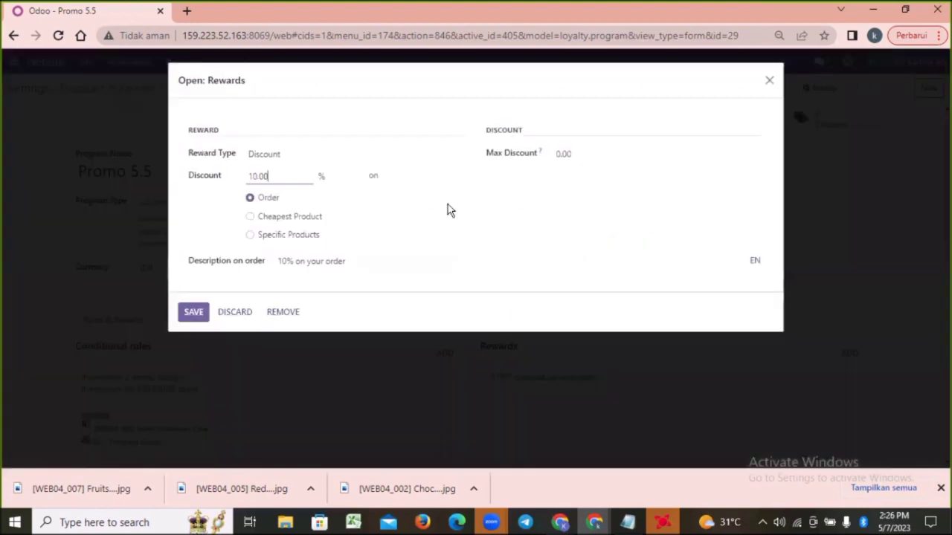
left_click_drag(278, 177, 240, 183)
key("BackSpace")
type("5")
left_click(490, 195)
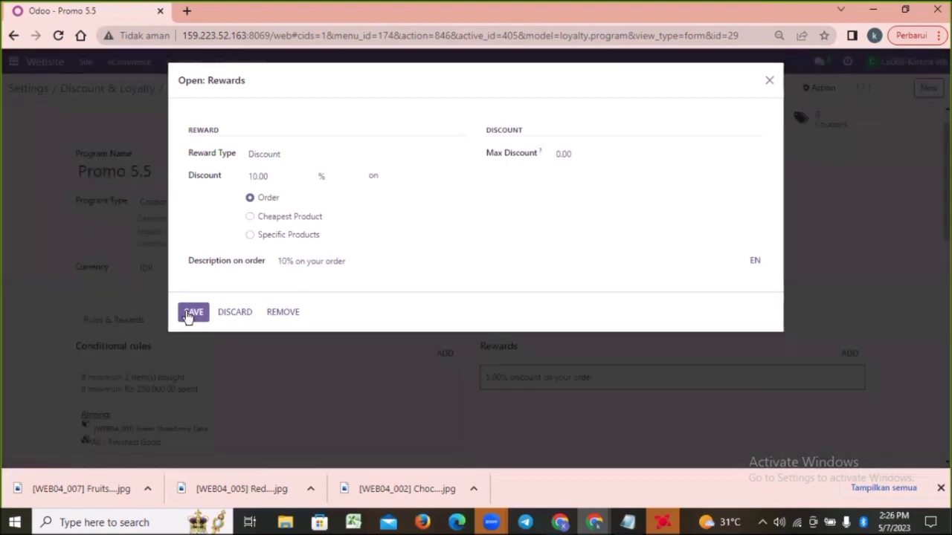
left_click(190, 313)
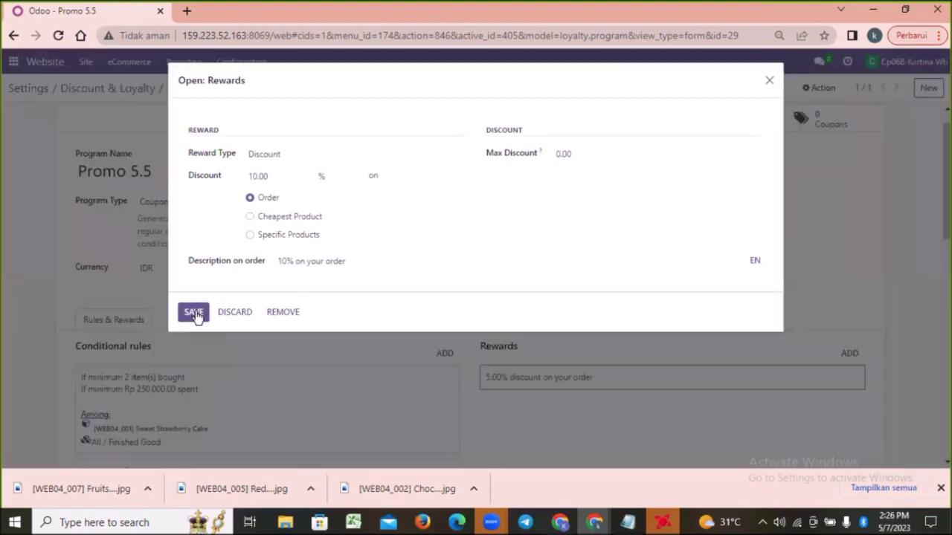
left_click(768, 79)
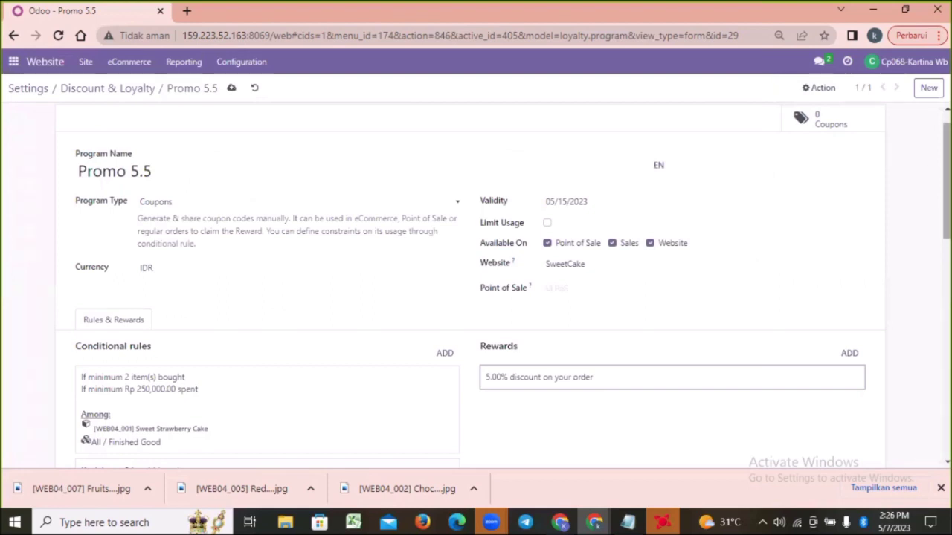
Check the Promo 5.5 program's conditional rules and save the program
scroll(934, 385, "down", 10)
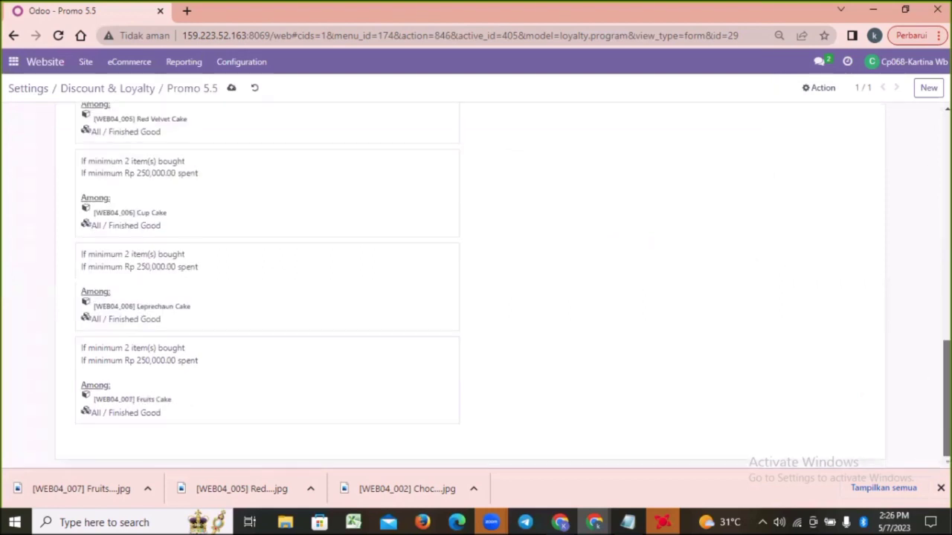
scroll(446, 97, "up", 10)
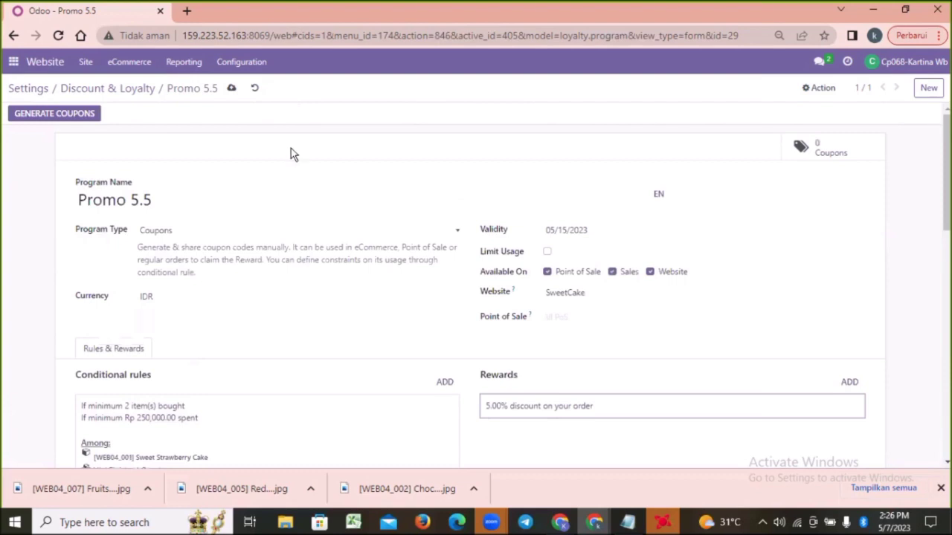
left_click(232, 88)
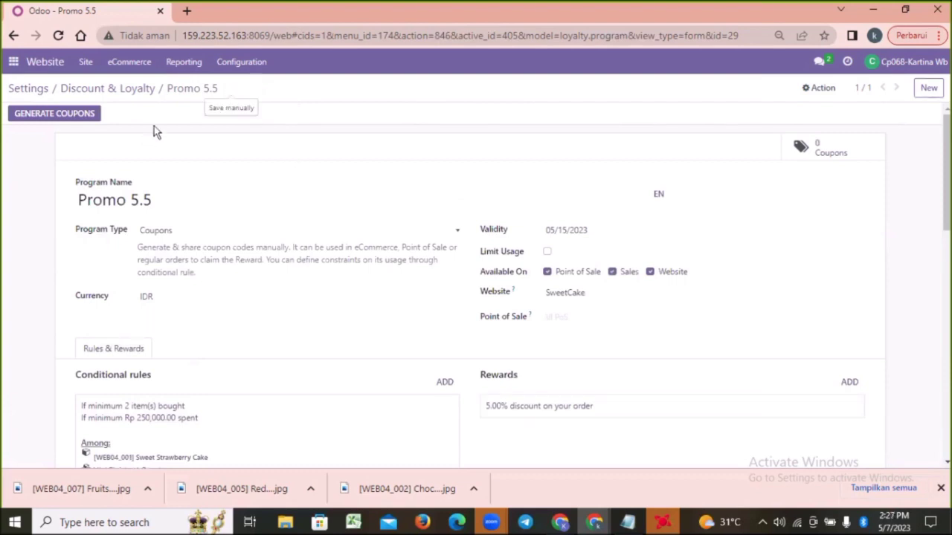
Generate 3 coupons for anonymous customers, valid until 05/15/2023, and open the program's coupon list
left_click(58, 115)
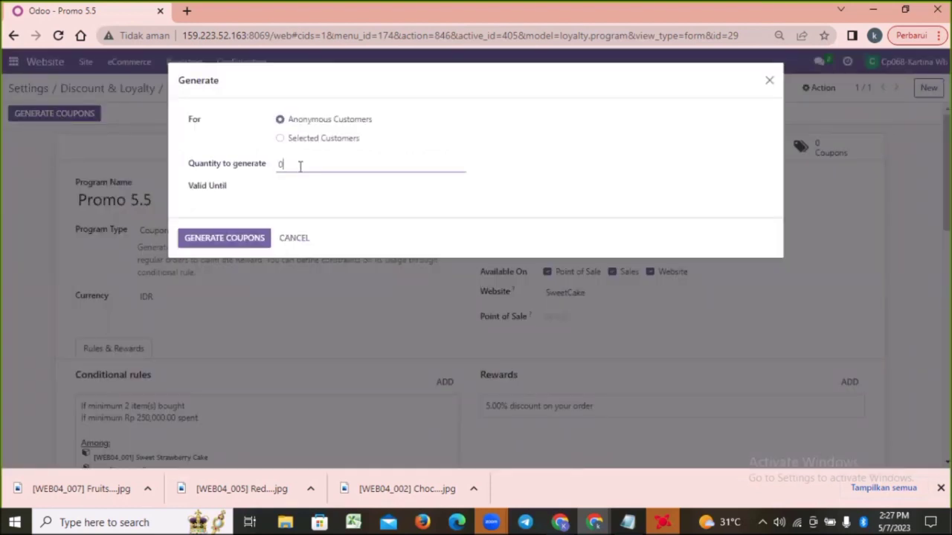
key("BackSpace")
type("3")
left_click(317, 189)
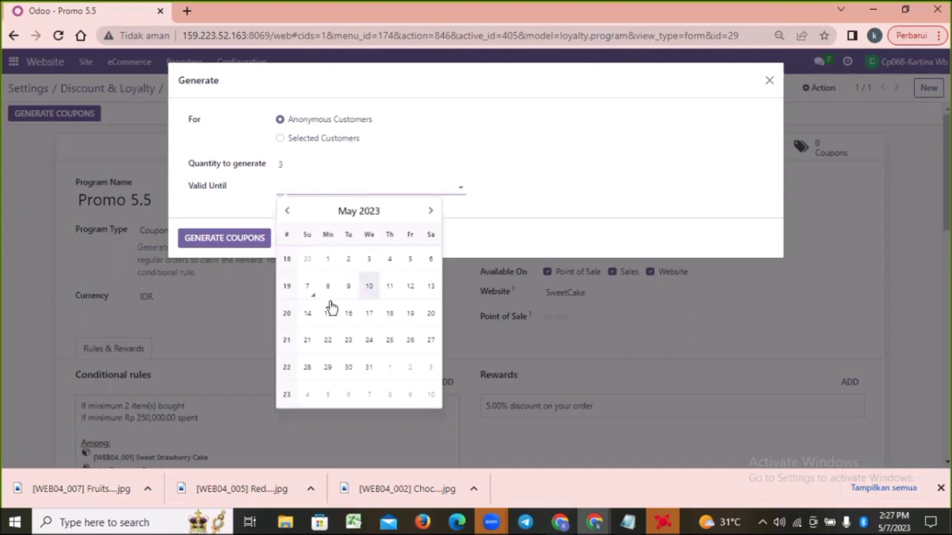
left_click(332, 314)
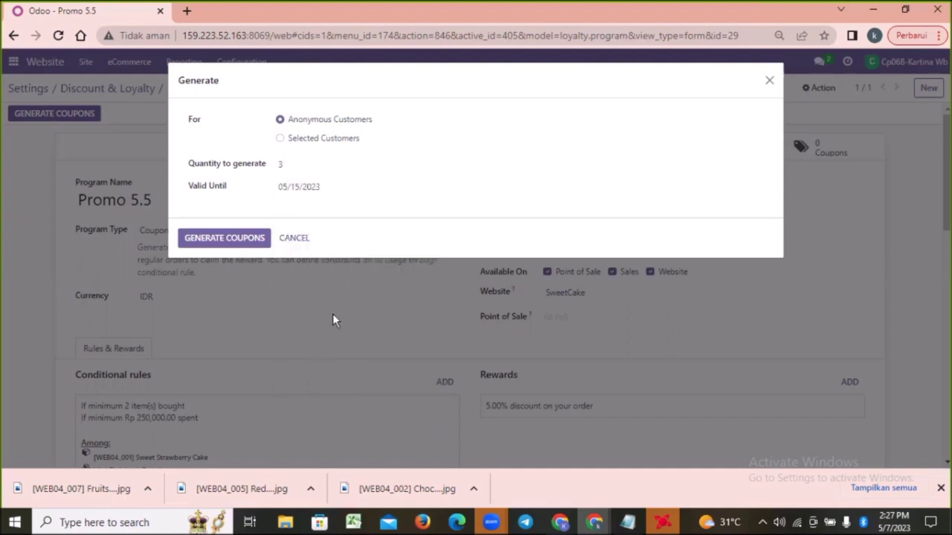
left_click(242, 242)
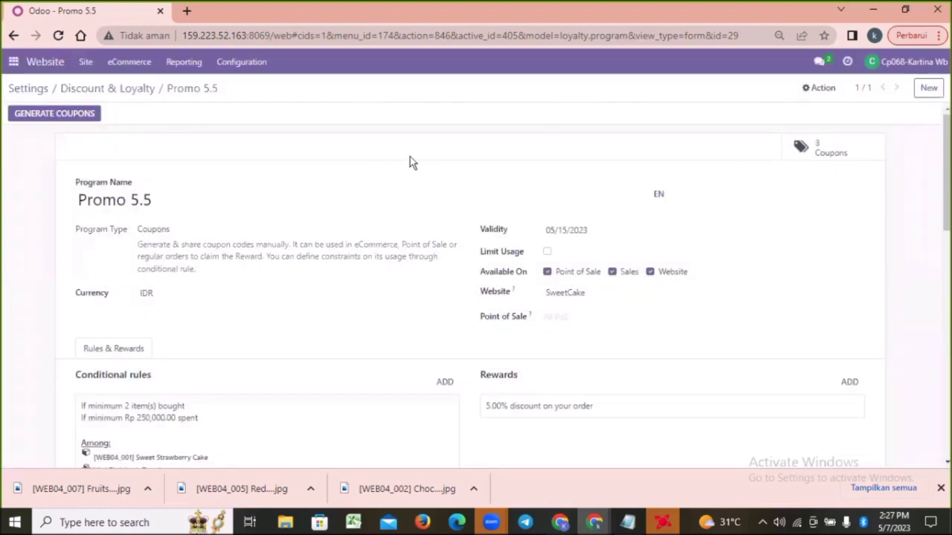
left_click(830, 153)
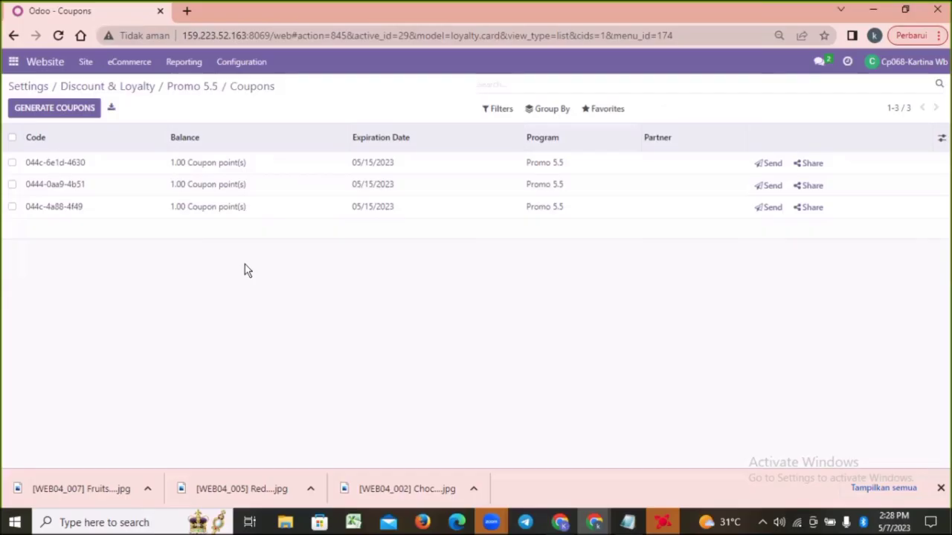
Send the customer a direct message in Discuss with a greeting and "product sudah bisa di checkout yaa. Terimakasih"
left_click(15, 66)
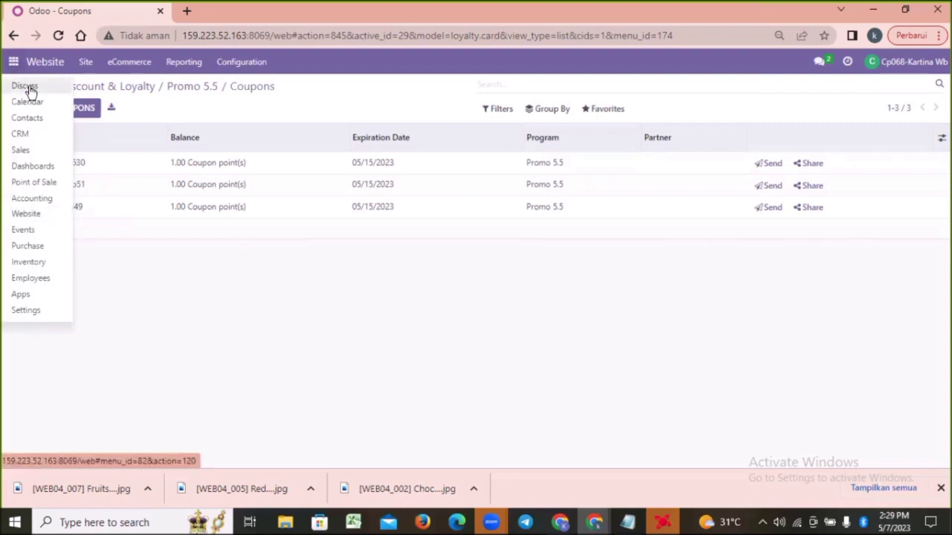
left_click(28, 87)
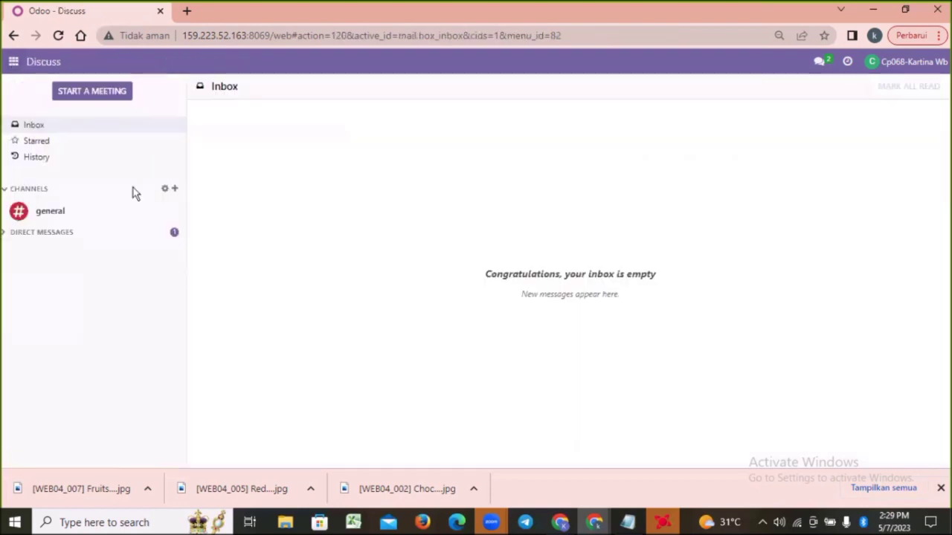
left_click(27, 237)
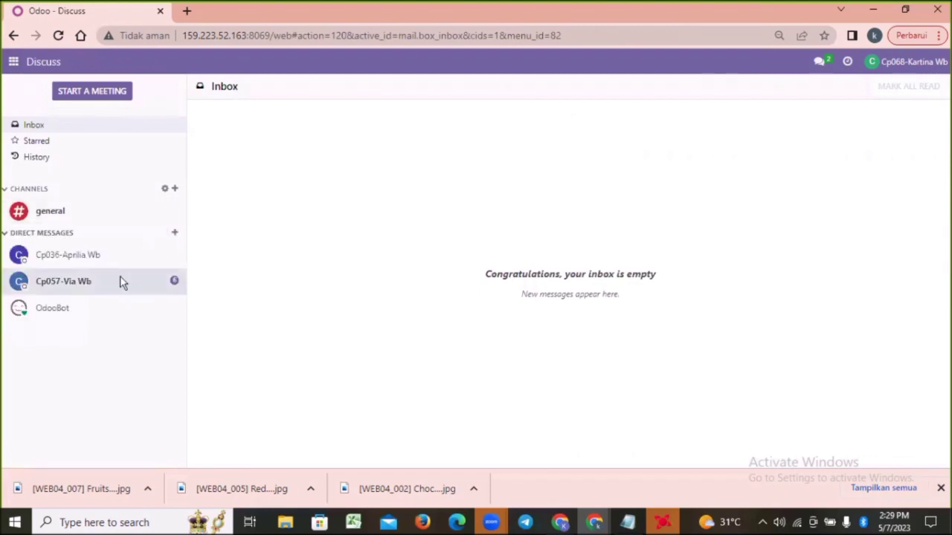
left_click(121, 281)
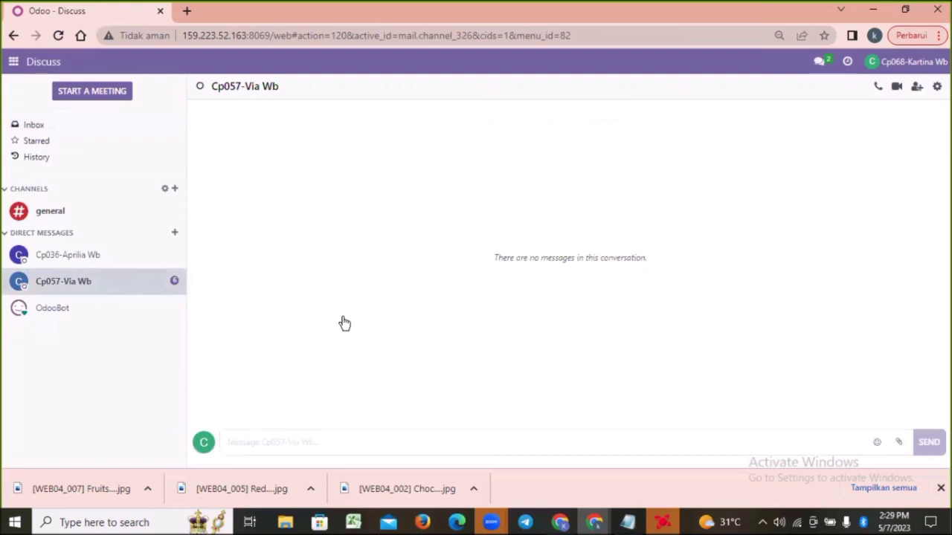
left_click(263, 442)
key("ctrl+v")
type("Halo Viaa..product sudah bisa di checkout yaa. Terimakasih")
key("Return")
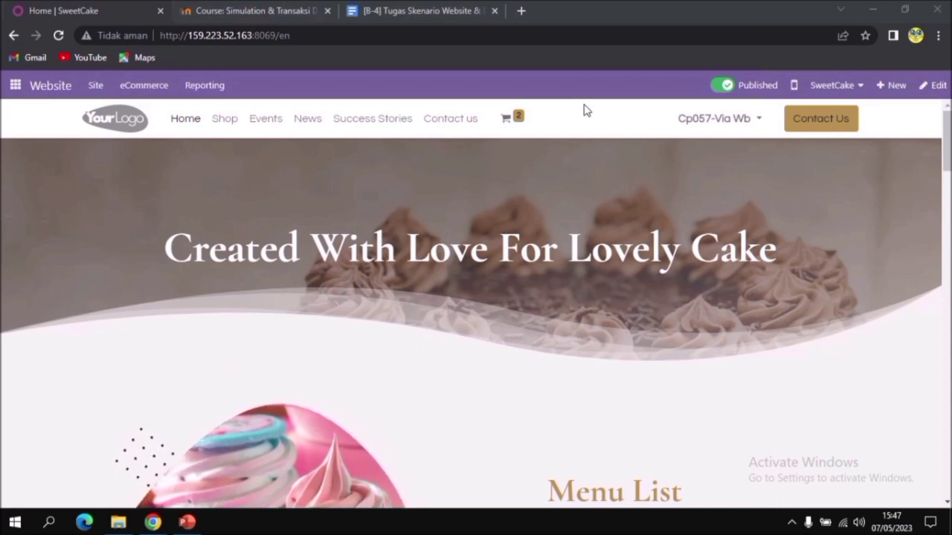
Open the shop from the SweetCake home page's Menu List section and show all search results for "cake"
scroll(337, 204, "down", 1)
scroll(338, 208, "down", 2)
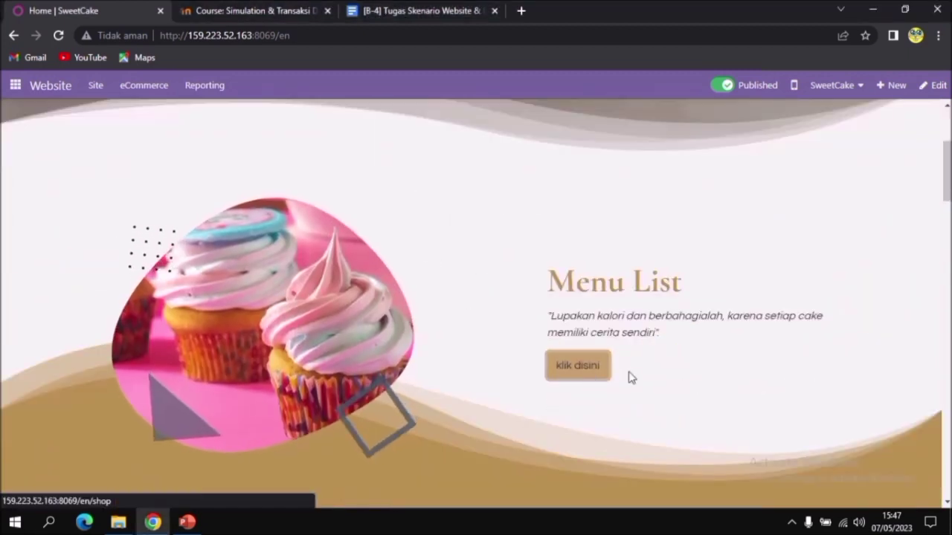
left_click(584, 366)
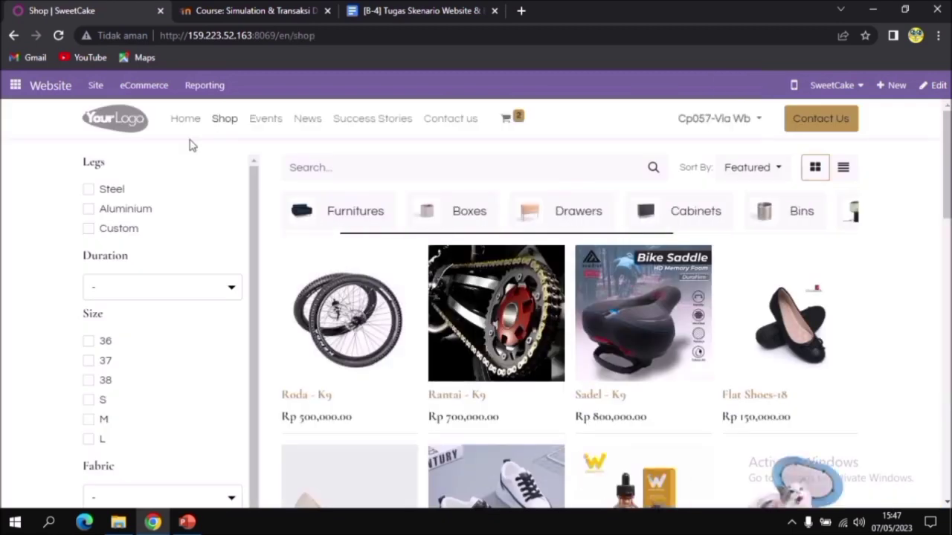
left_click(350, 163)
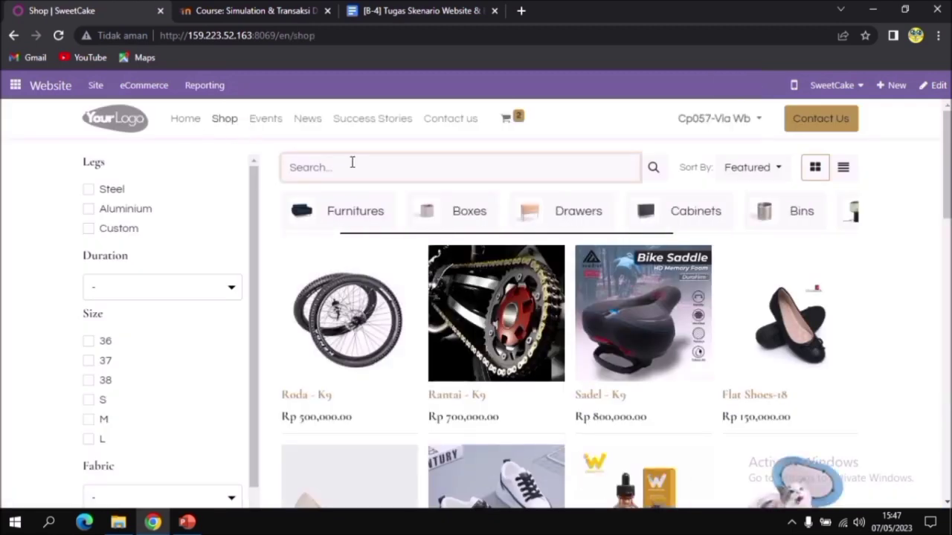
type("cake")
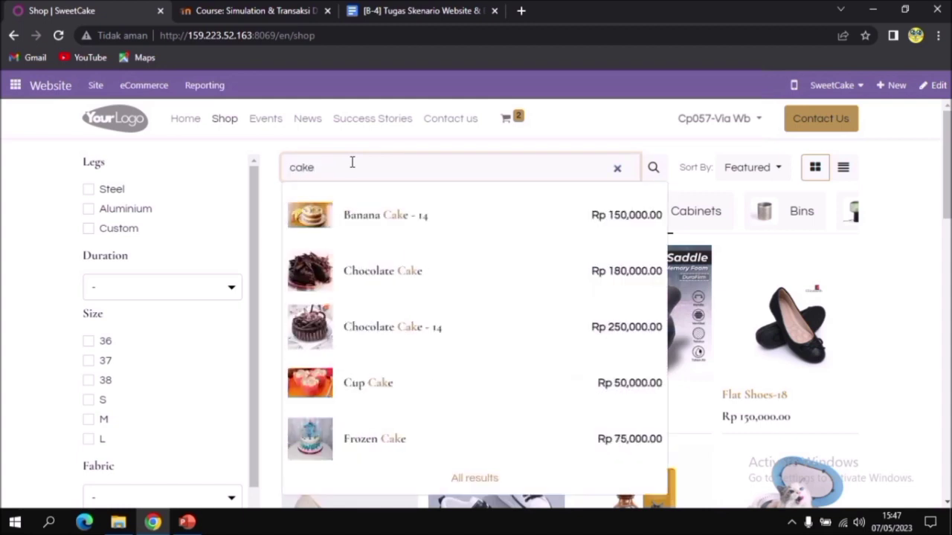
left_click(485, 479)
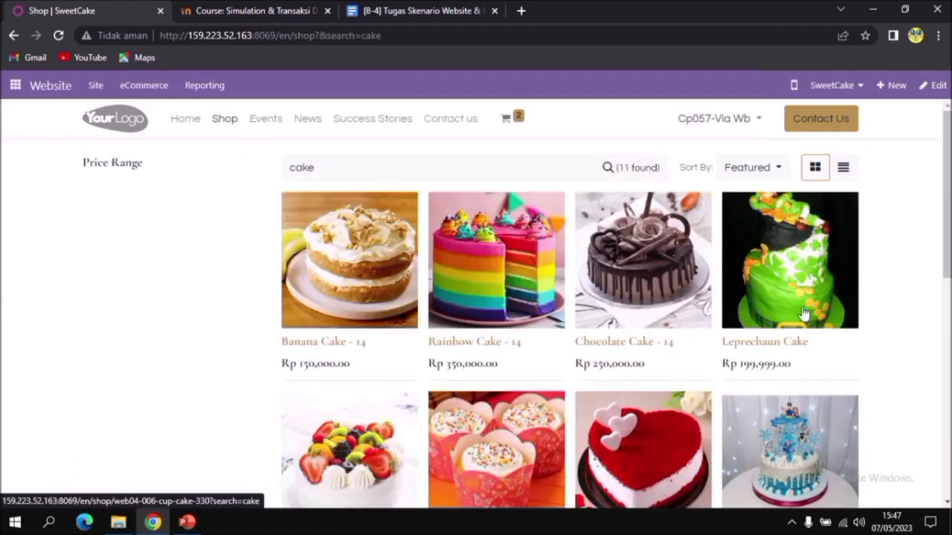
Open the Leprechaun Cake product, set its quantity to 2 and add it to the cart
scroll(749, 314, "down", 1)
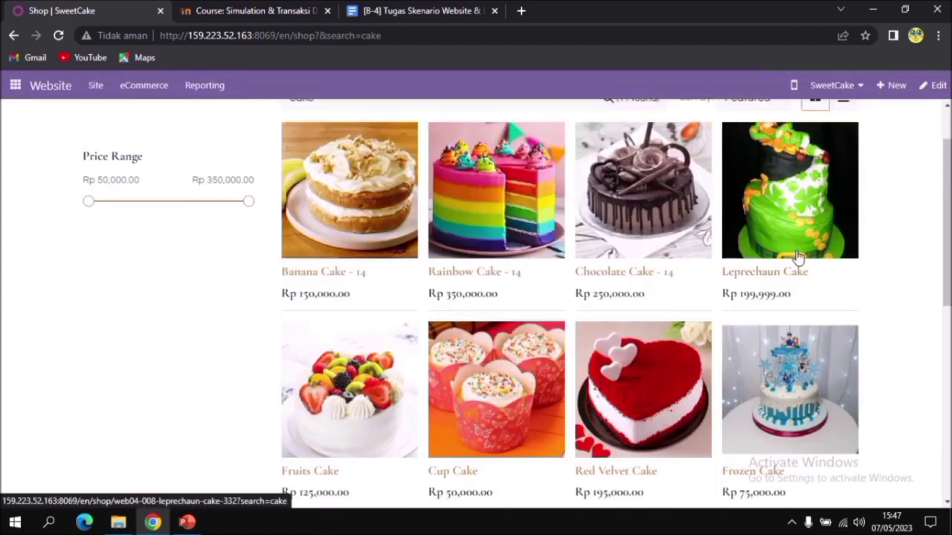
left_click(798, 256)
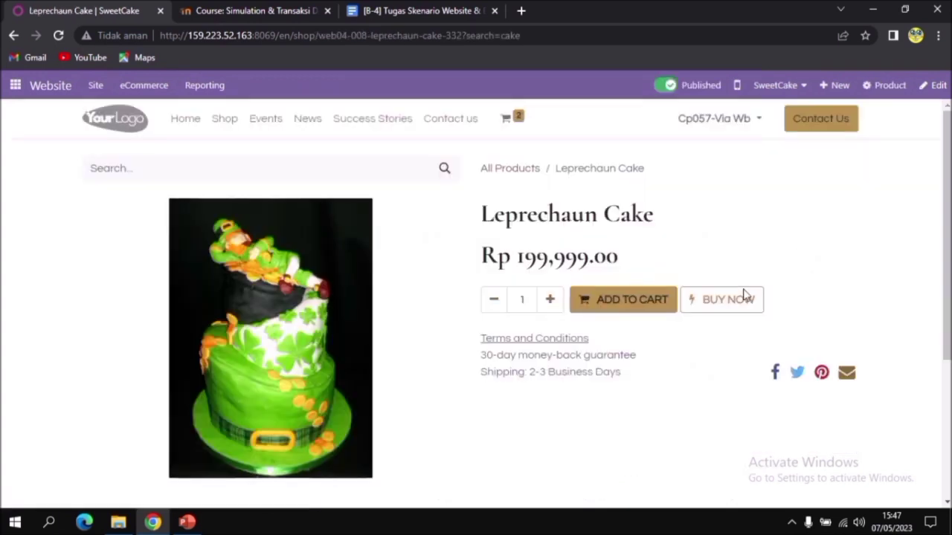
left_click(548, 300)
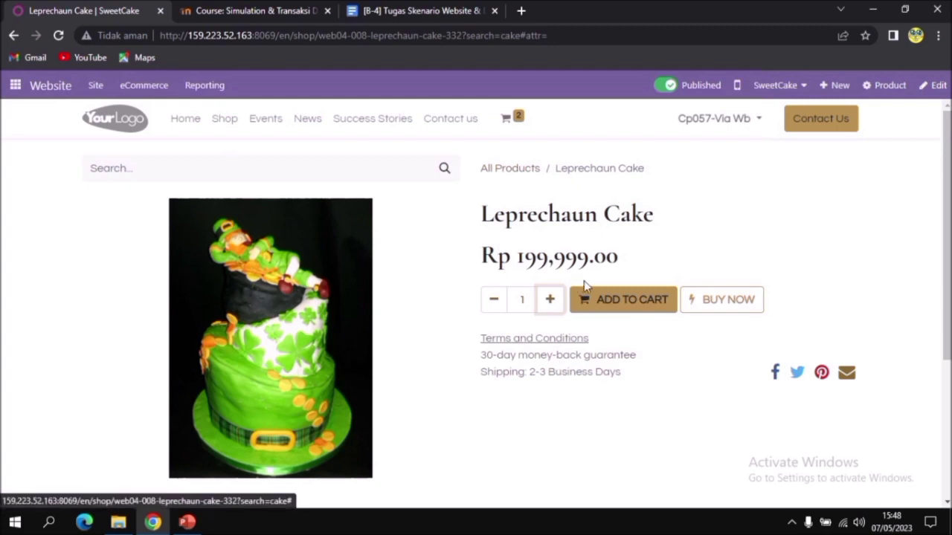
left_click(549, 301)
left_click(632, 301)
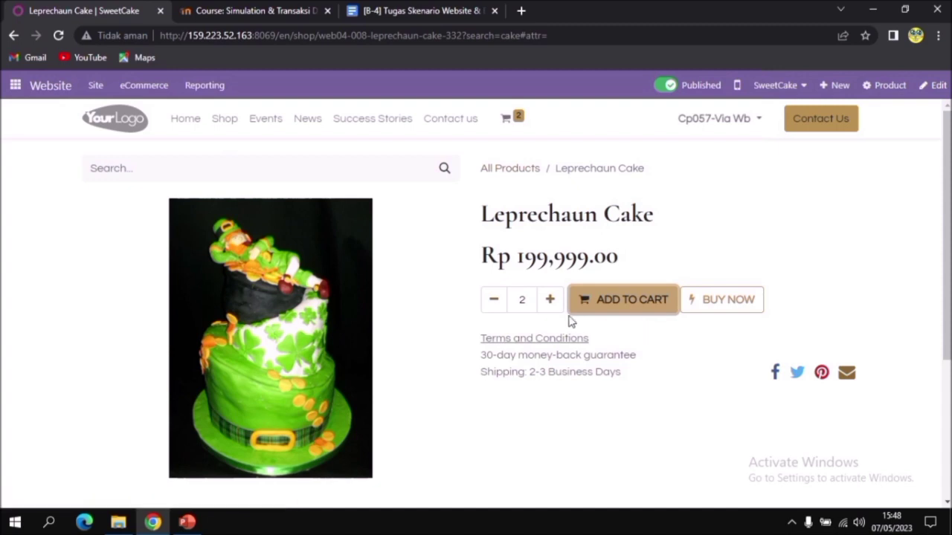
Return to the cake search results, open the Fruits Cake product and add it to the cart with quantity 2
left_click(225, 119)
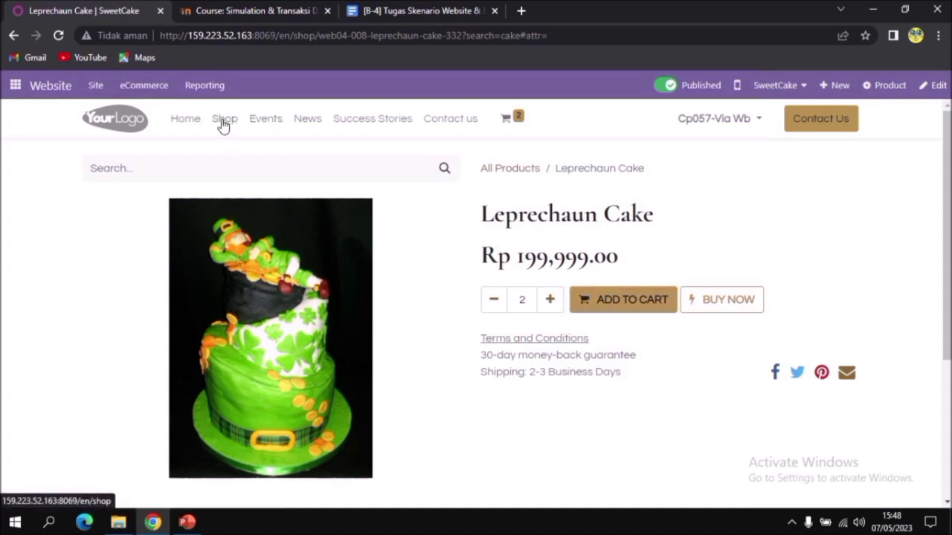
left_click(510, 169)
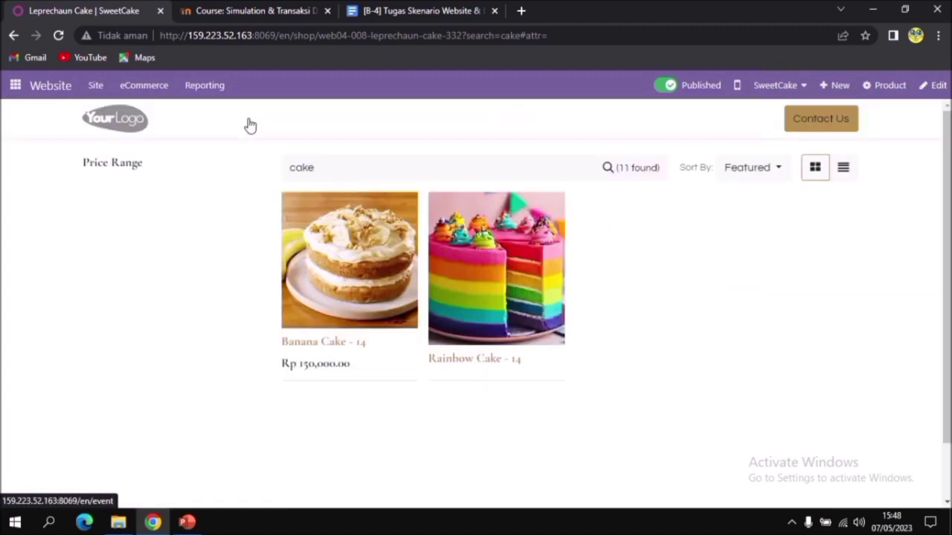
scroll(750, 346, "down", 1)
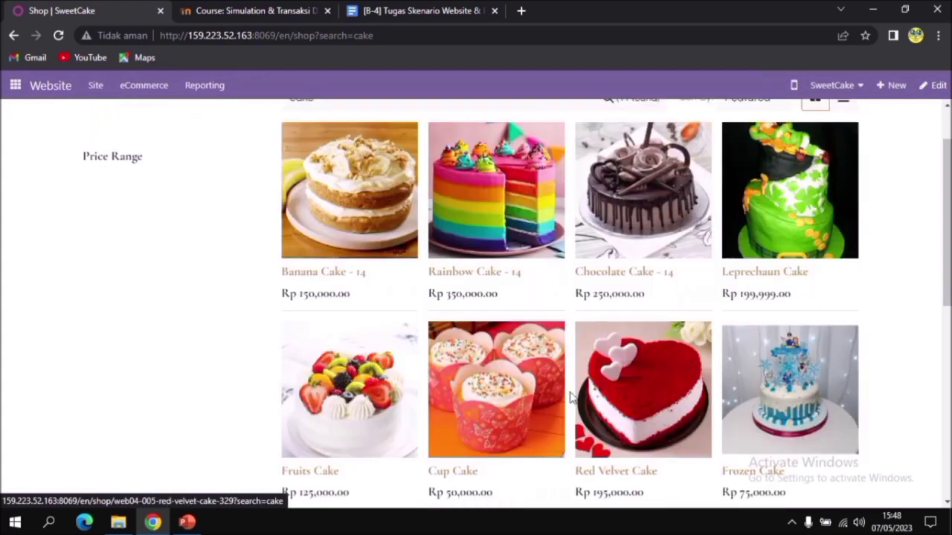
scroll(350, 361, "down", 2)
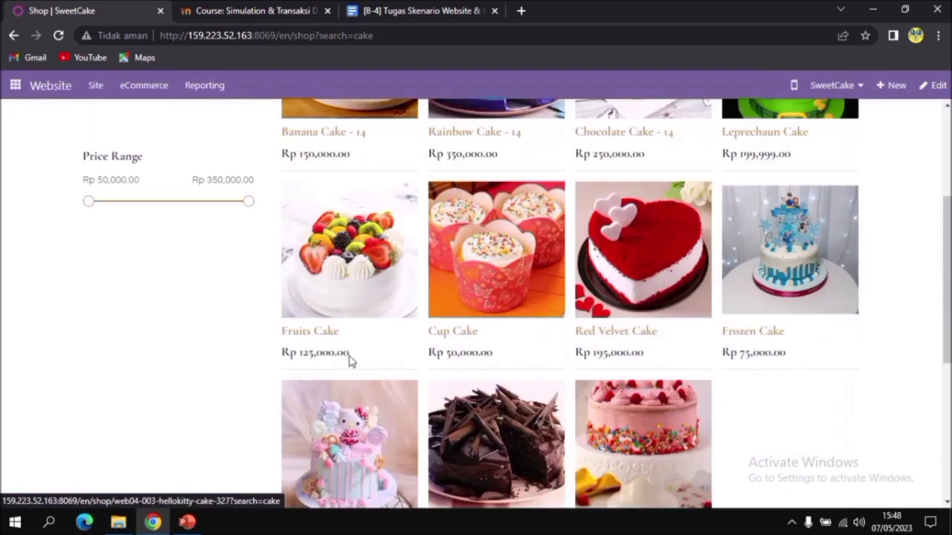
left_click(353, 277)
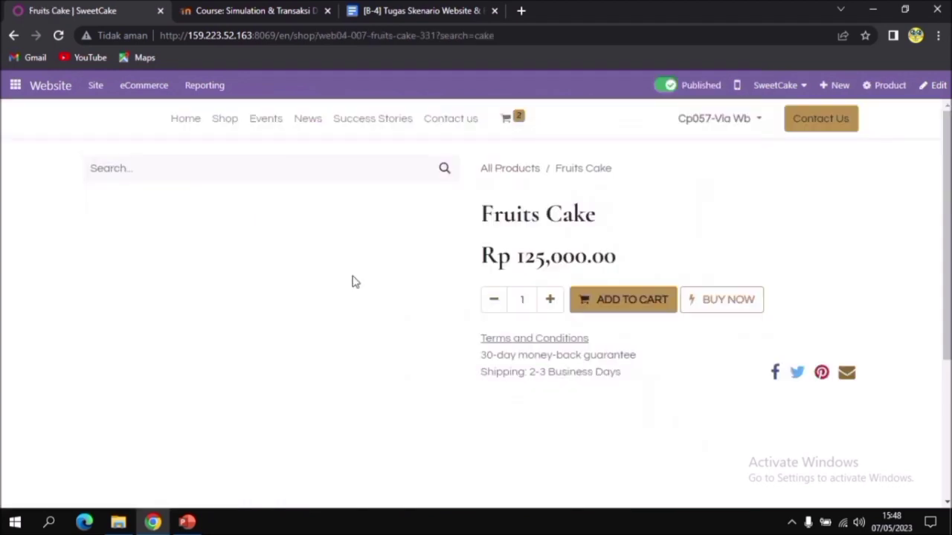
left_click(550, 301)
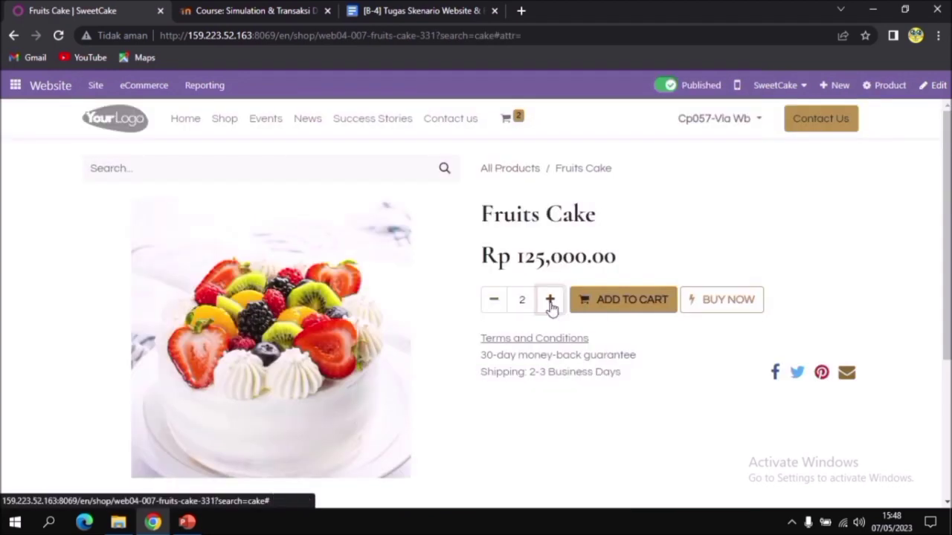
left_click(622, 298)
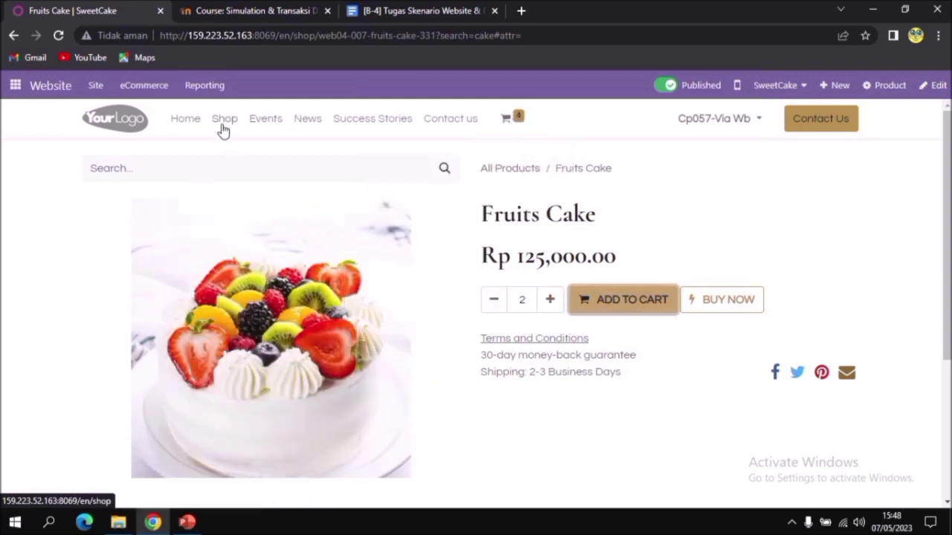
Go back to the product list, open the Cup Cake product and add it to the cart with quantity 2
left_click(503, 169)
scroll(587, 406, "down", 2)
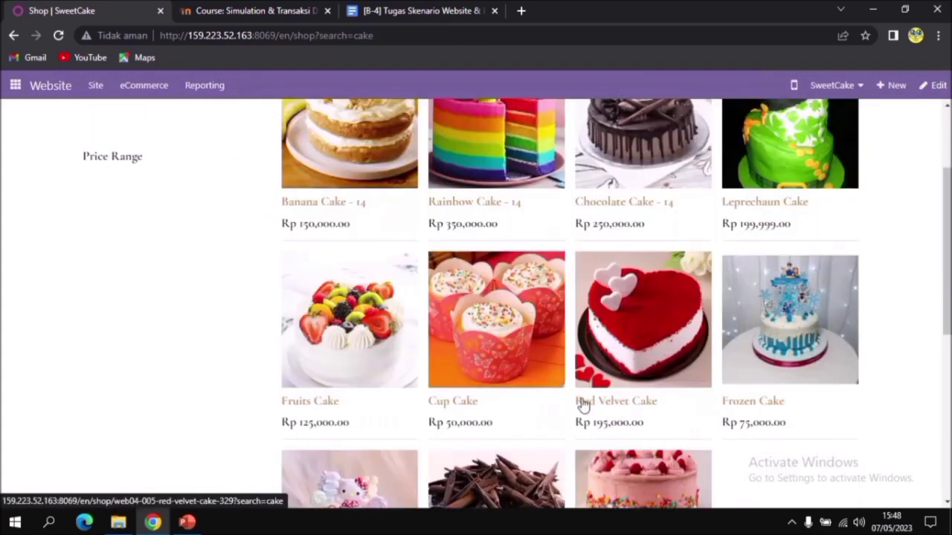
left_click(530, 344)
left_click(559, 307)
left_click(558, 307)
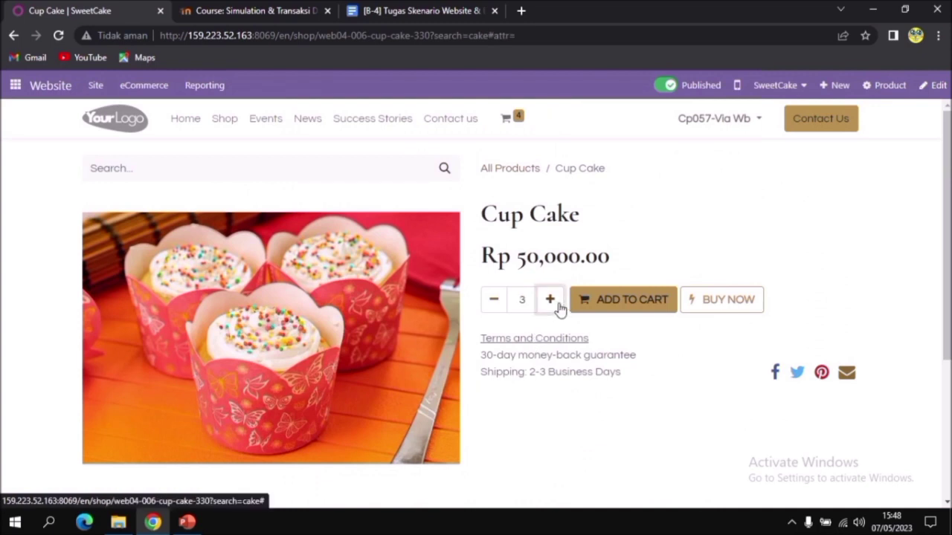
left_click(494, 300)
left_click(620, 305)
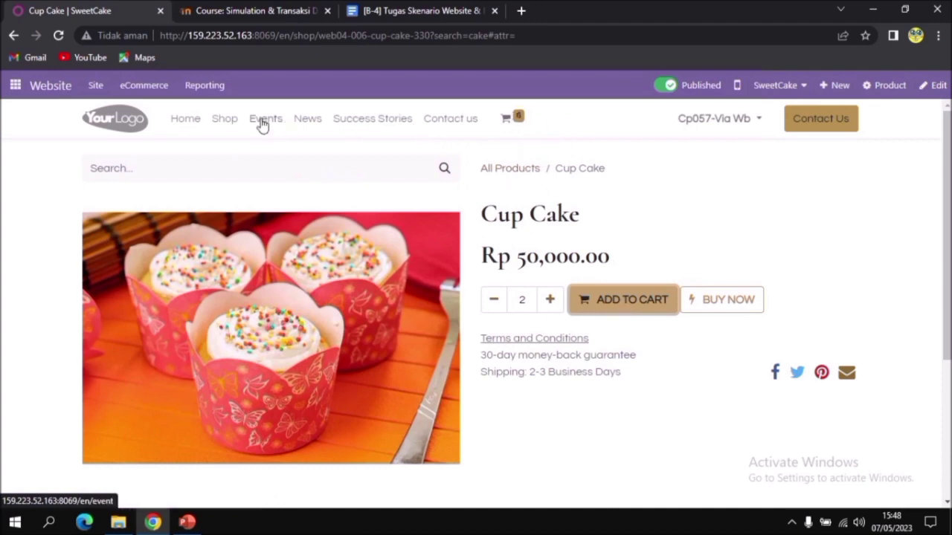
Go back to the product list, open the Red Velvet Cake product and add it to the cart with quantity 2
left_click(515, 170)
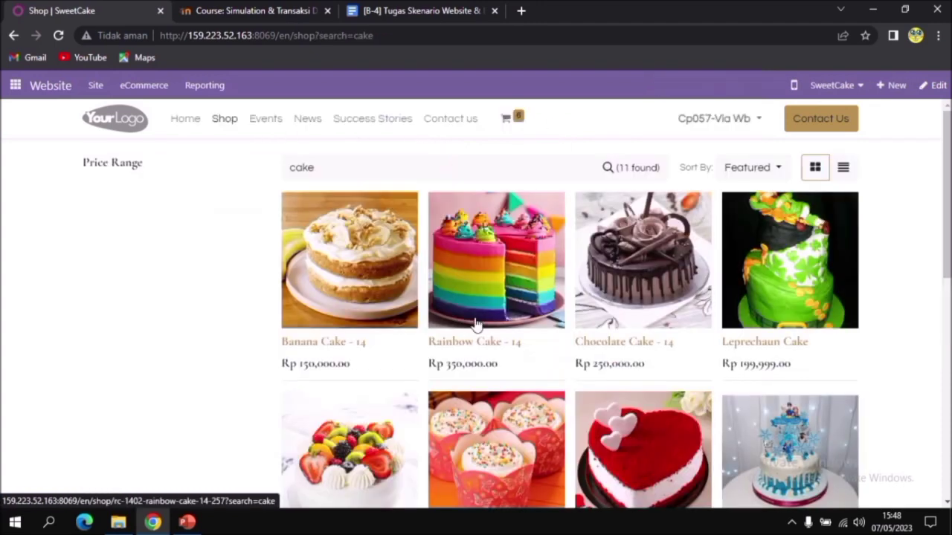
scroll(669, 418, "down", 1)
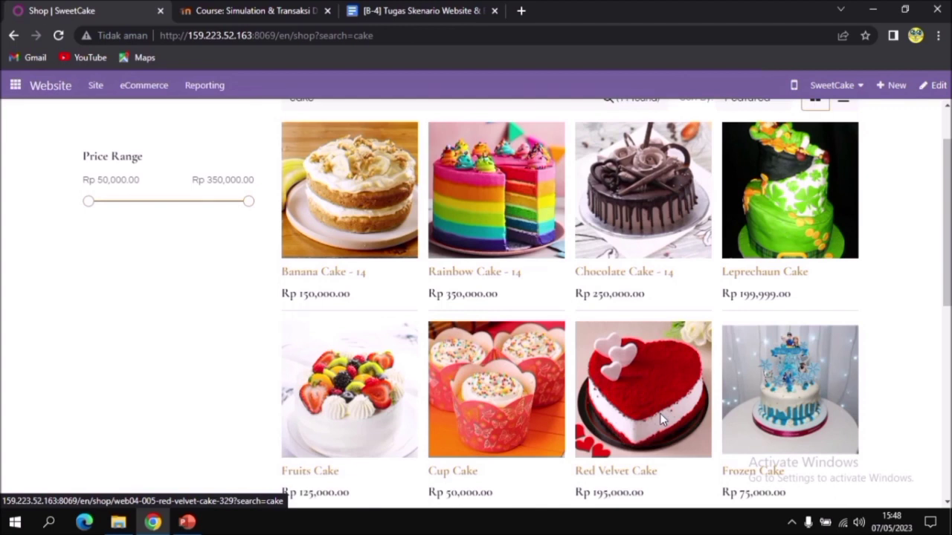
left_click(660, 413)
left_click(551, 300)
left_click(550, 300)
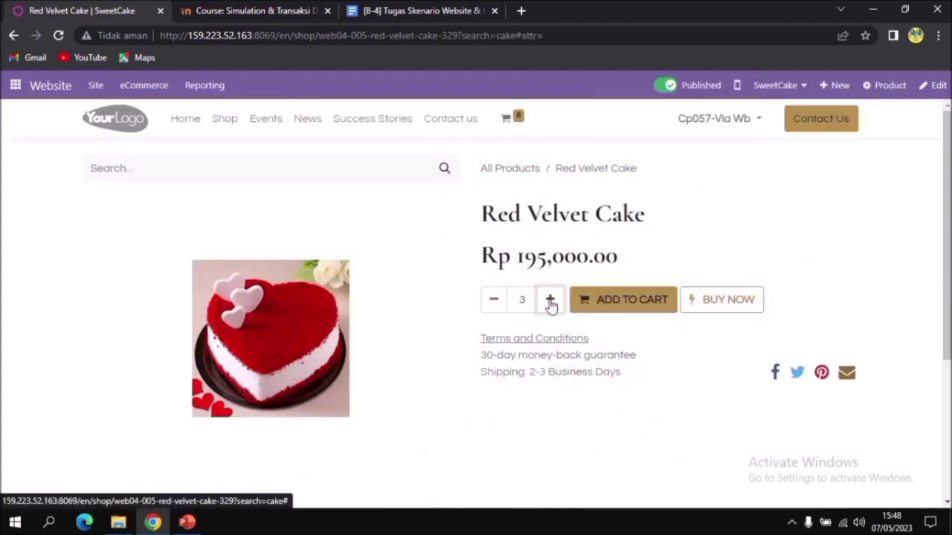
left_click(493, 301)
left_click(630, 311)
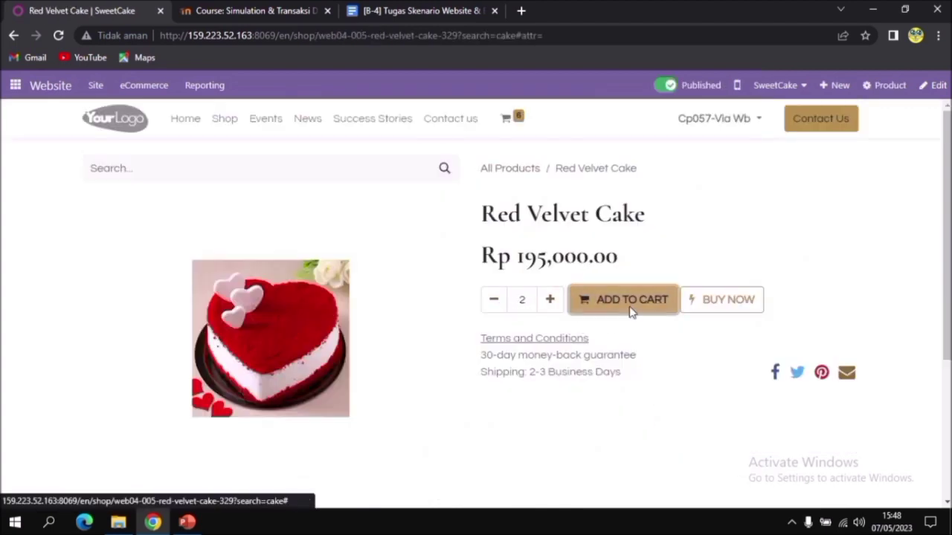
Go back to the product list, open the Frozen Cake product and add it to the cart with quantity 2
left_click(507, 169)
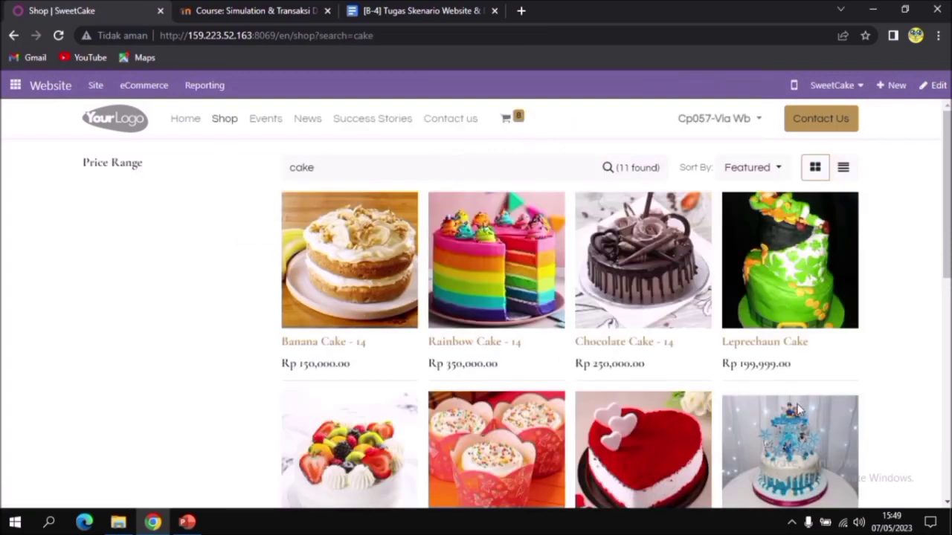
scroll(797, 411, "down", 2)
left_click(764, 357)
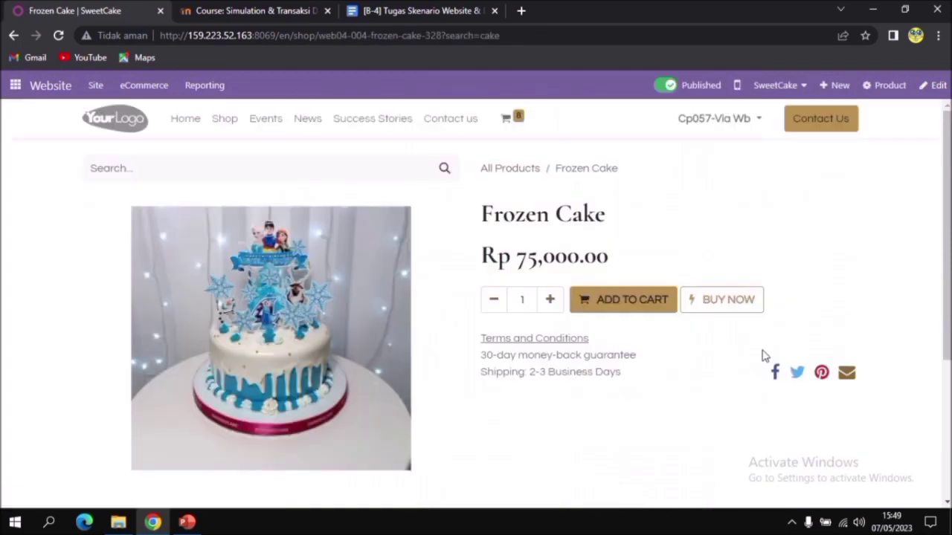
left_click(550, 299)
left_click(599, 301)
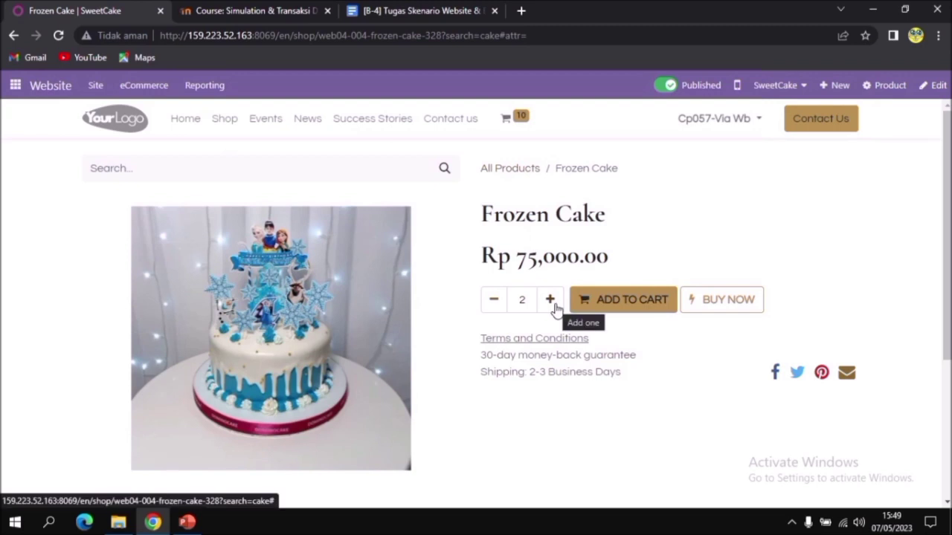
Go back to the product list, open the HelloKitty Cake product and add it to the cart with quantity 2
left_click(511, 171)
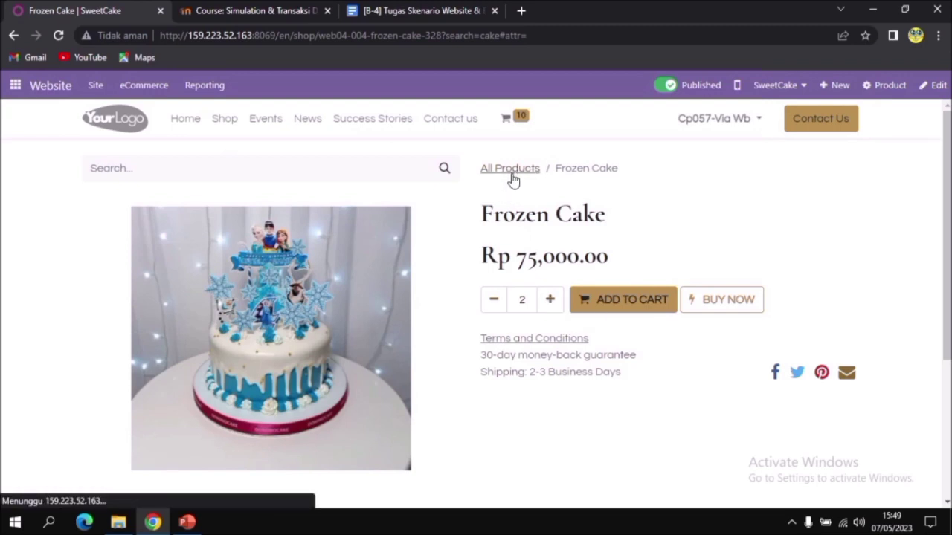
scroll(478, 376, "down", 3)
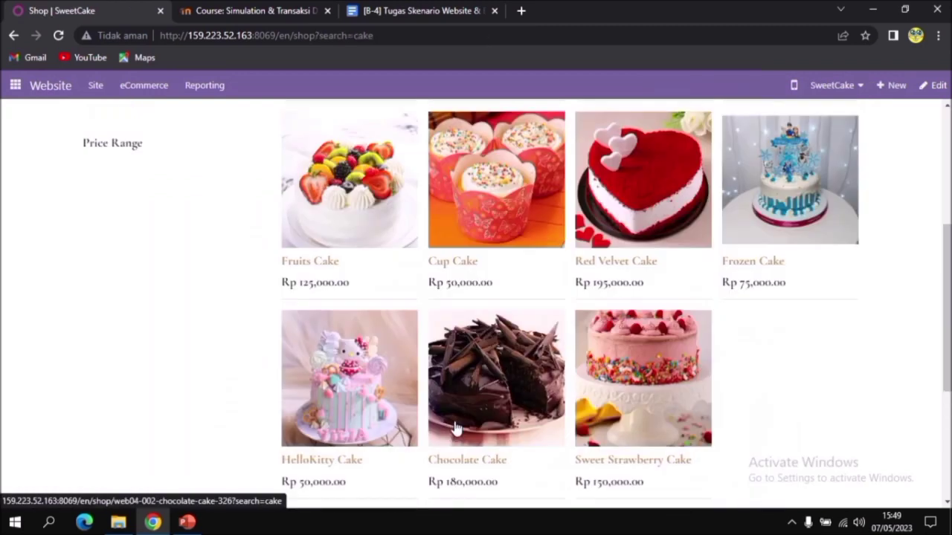
left_click(331, 381)
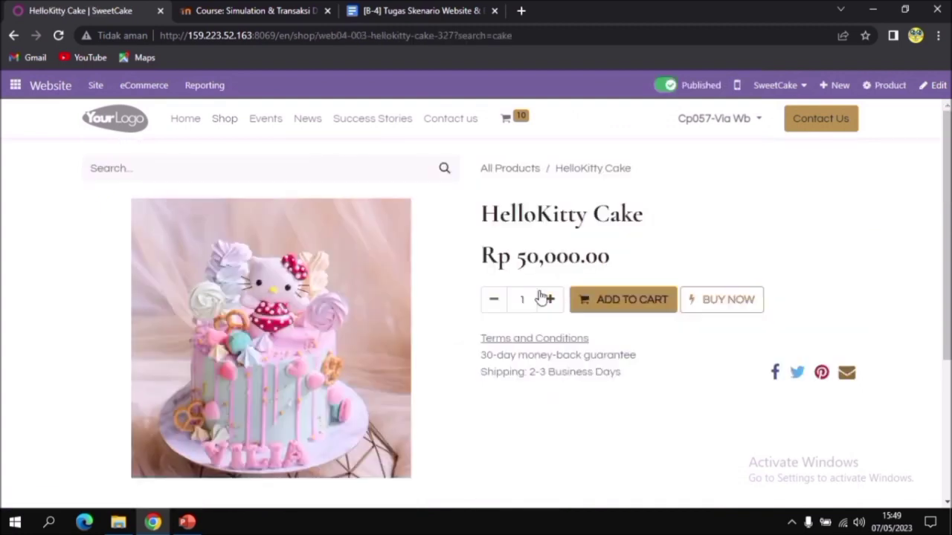
left_click(551, 301)
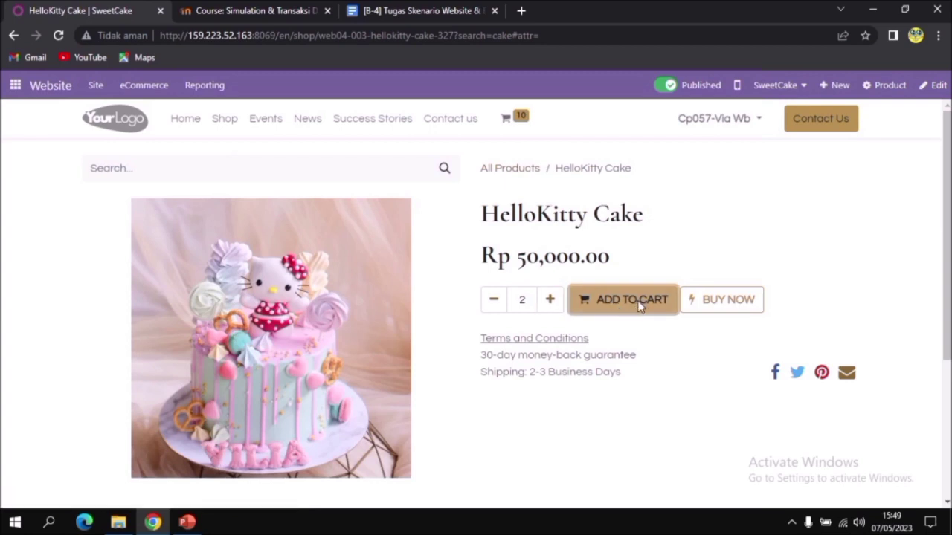
left_click(636, 302)
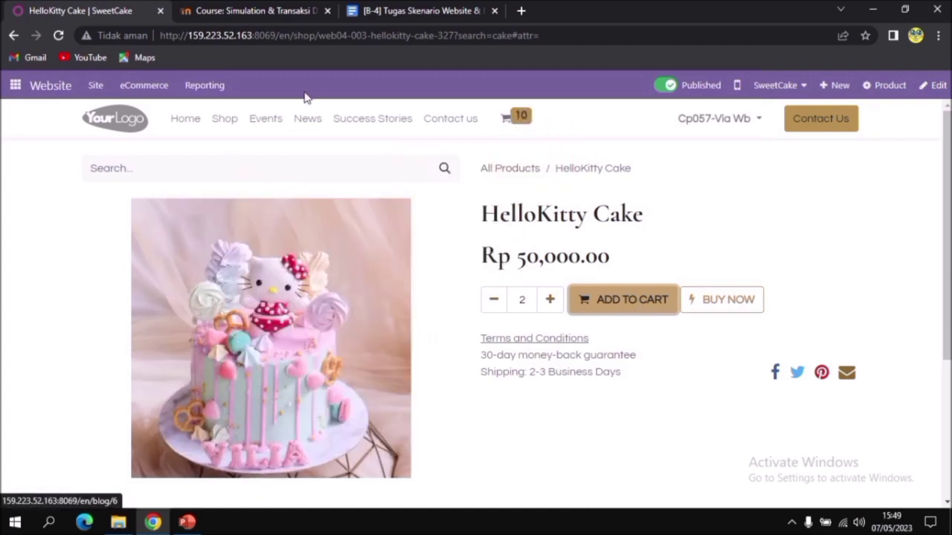
Return to the product list, open Chocolate Cake (the one without "- 14" in its name) and add it to the cart with quantity 2
left_click(528, 171)
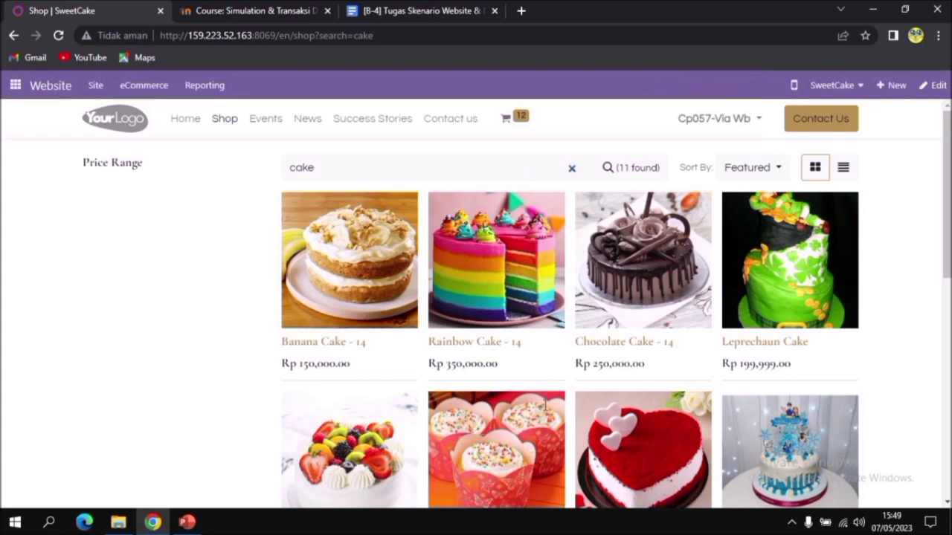
scroll(545, 410, "down", 5)
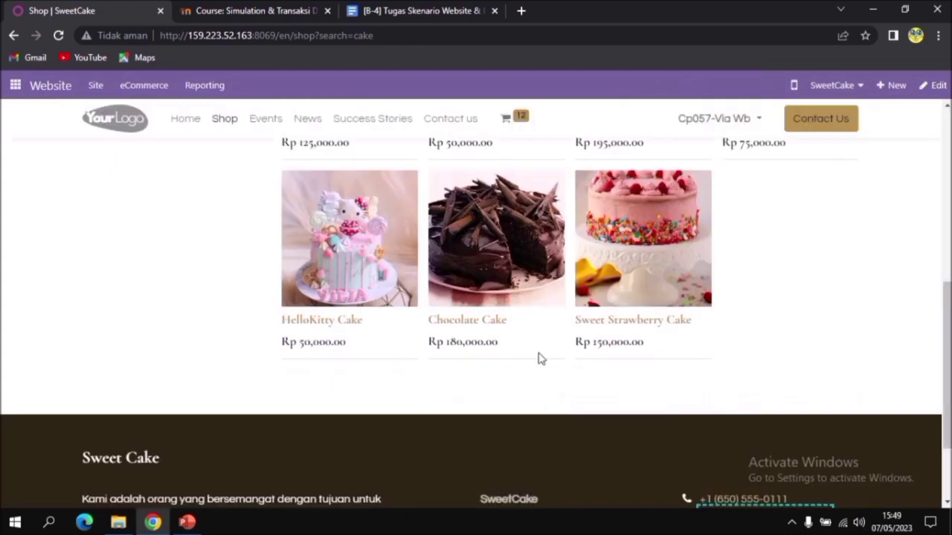
left_click(498, 288)
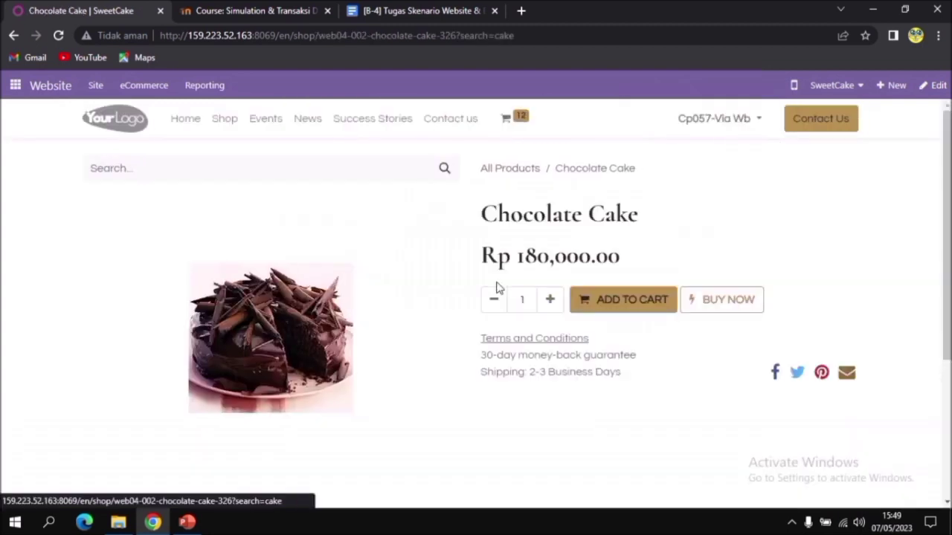
left_click(551, 304)
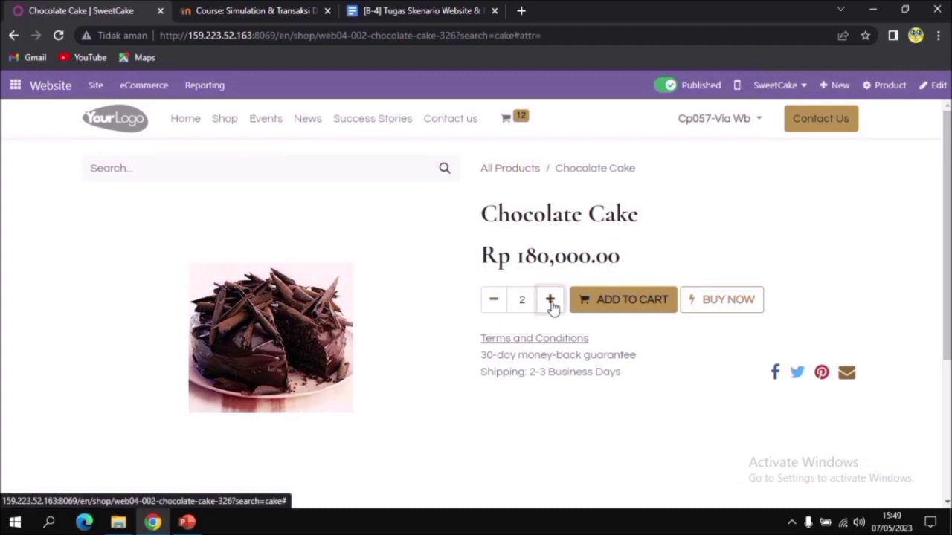
left_click(619, 304)
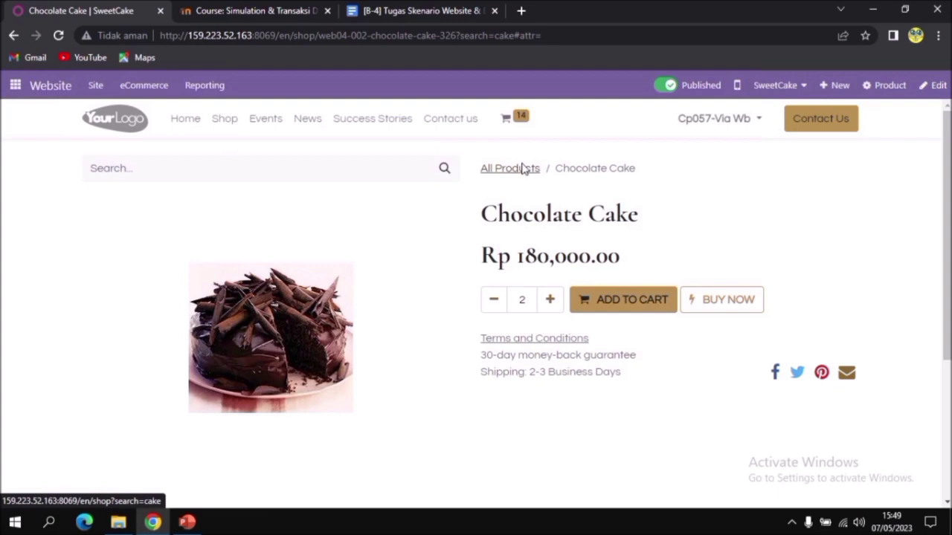
Go back to the product list, open the Sweet Strawberry Cake product and add it to the cart with quantity 2
left_click(525, 169)
scroll(626, 384, "down", 1)
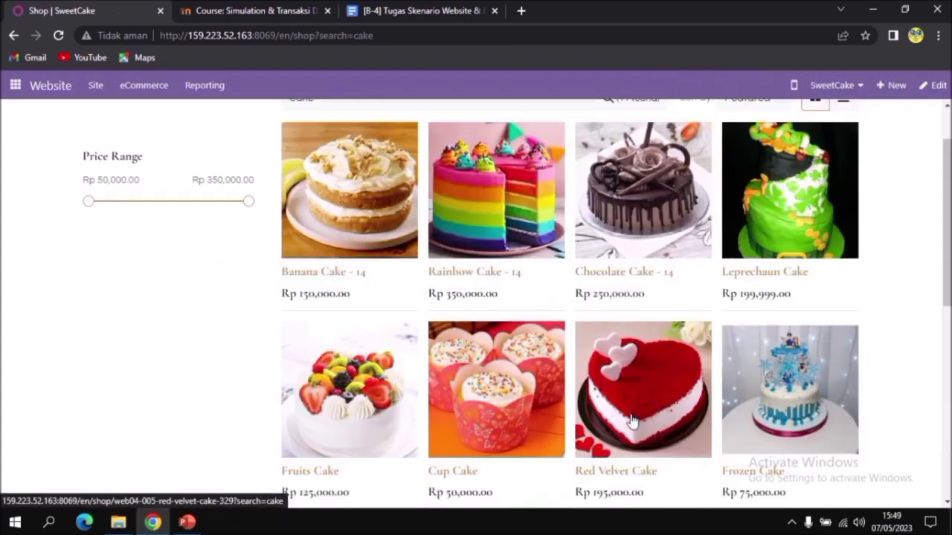
scroll(631, 421, "down", 2)
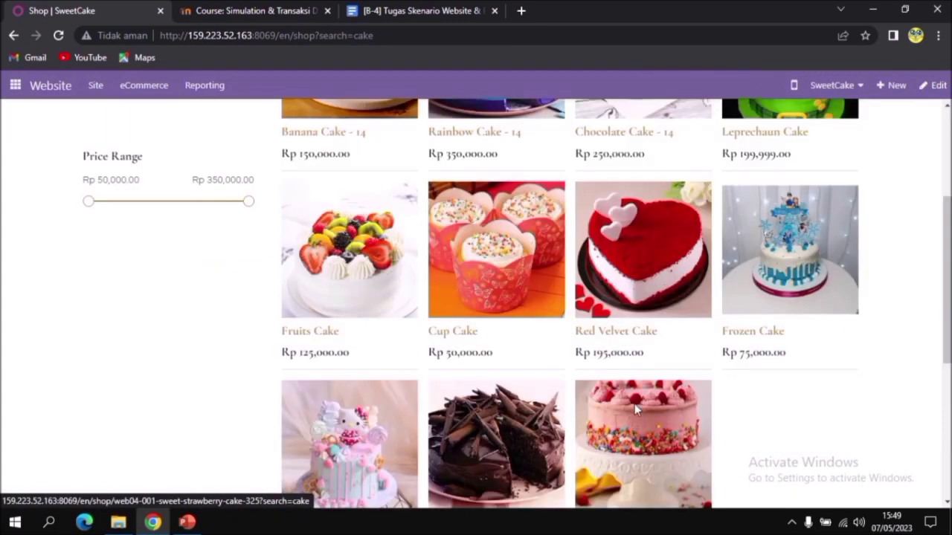
left_click(634, 408)
left_click(550, 305)
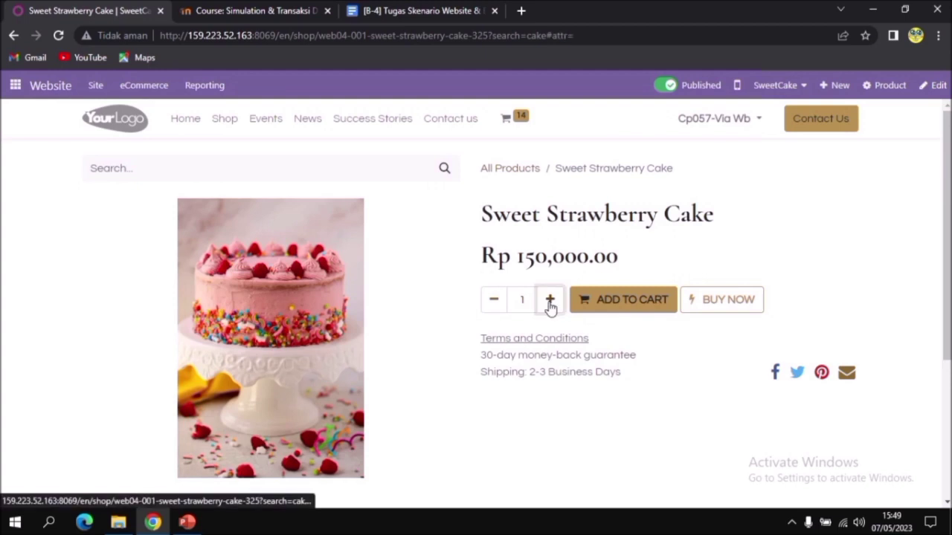
left_click(551, 305)
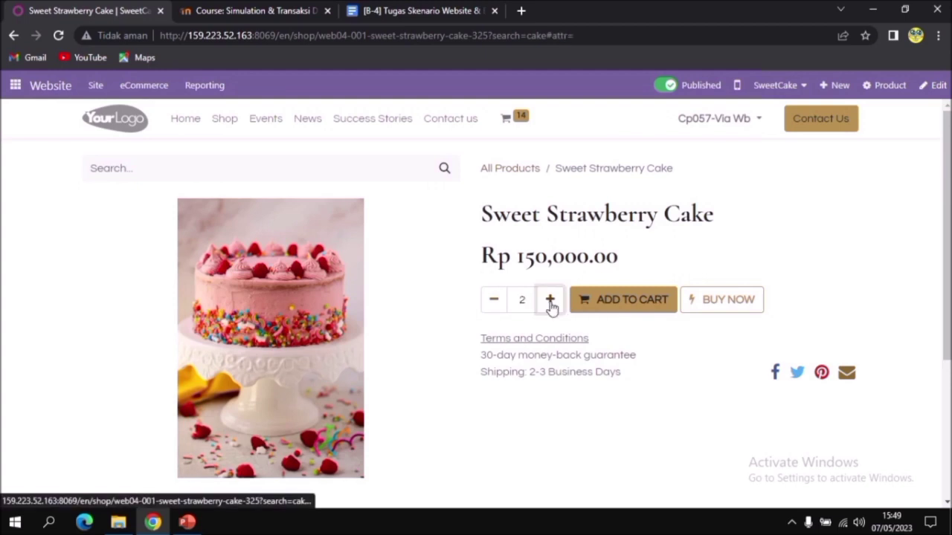
double_click(610, 305)
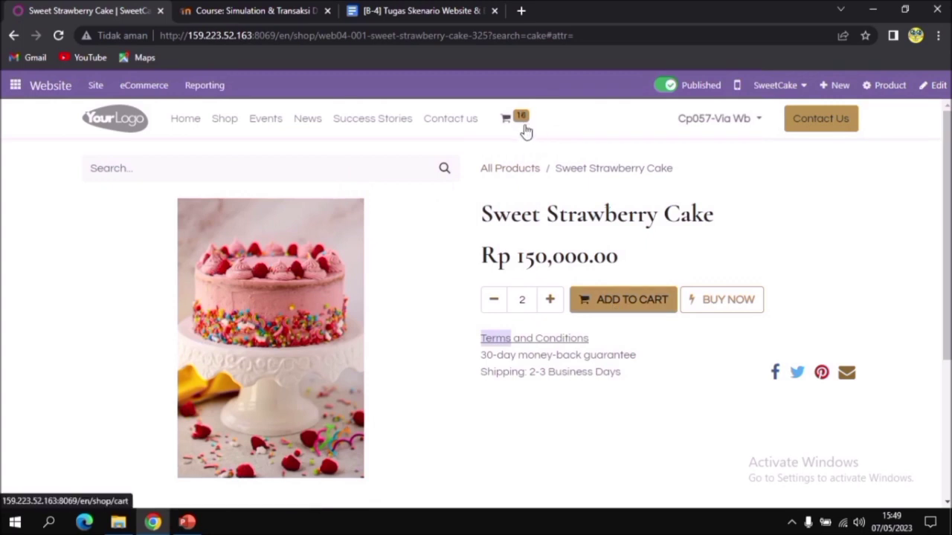
Open the shopping cart and review the products, quantities and prices in the order
mouse_move(510, 128)
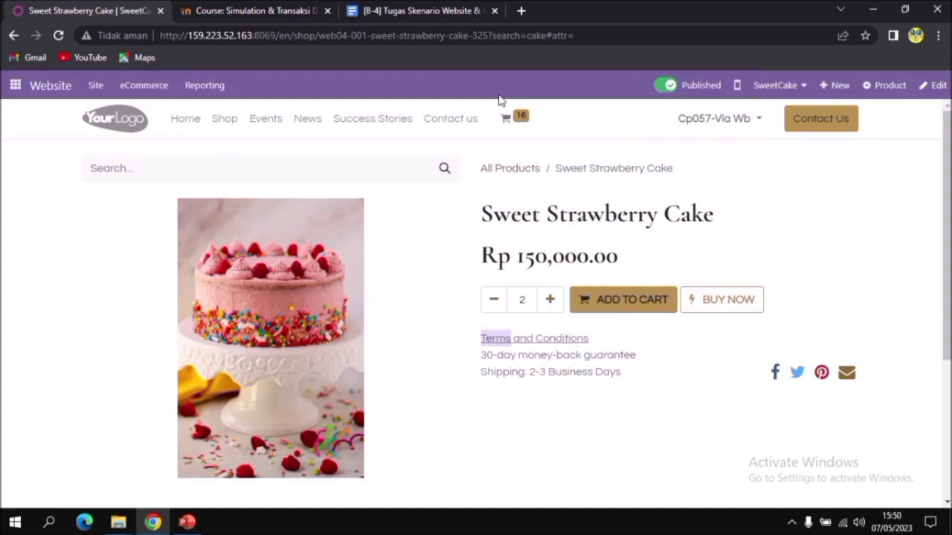
left_click(506, 128)
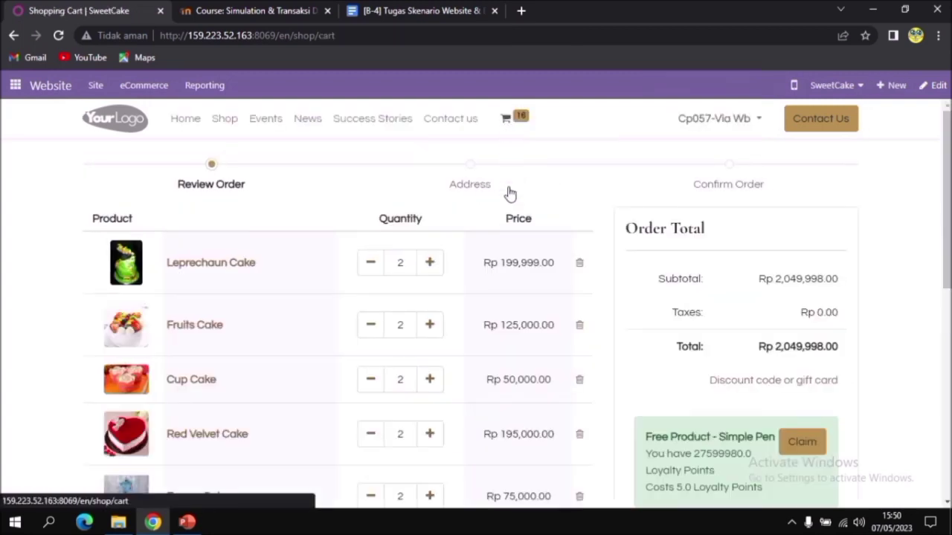
scroll(432, 237, "down", 1)
scroll(432, 236, "down", 2)
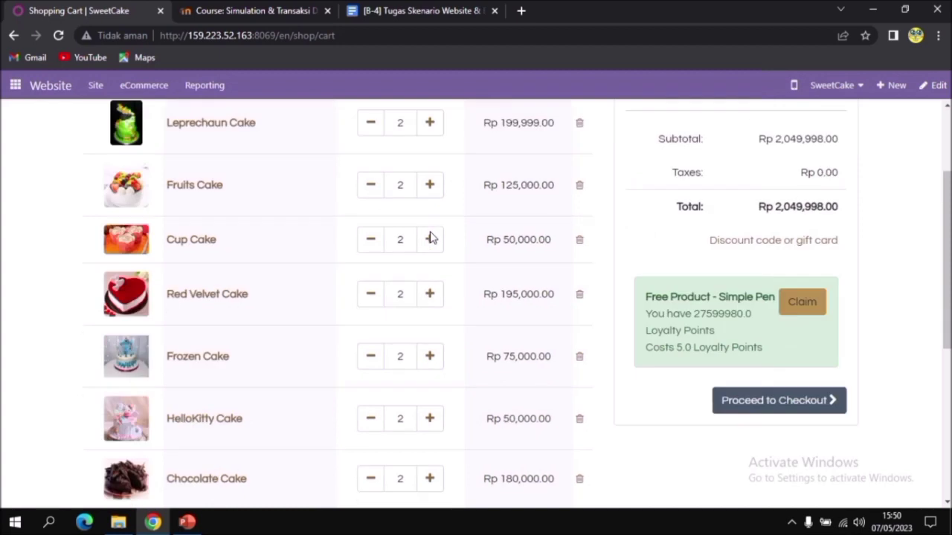
Review the cart items and apply the copied coupon code as the order's discount code
scroll(432, 237, "up", 3)
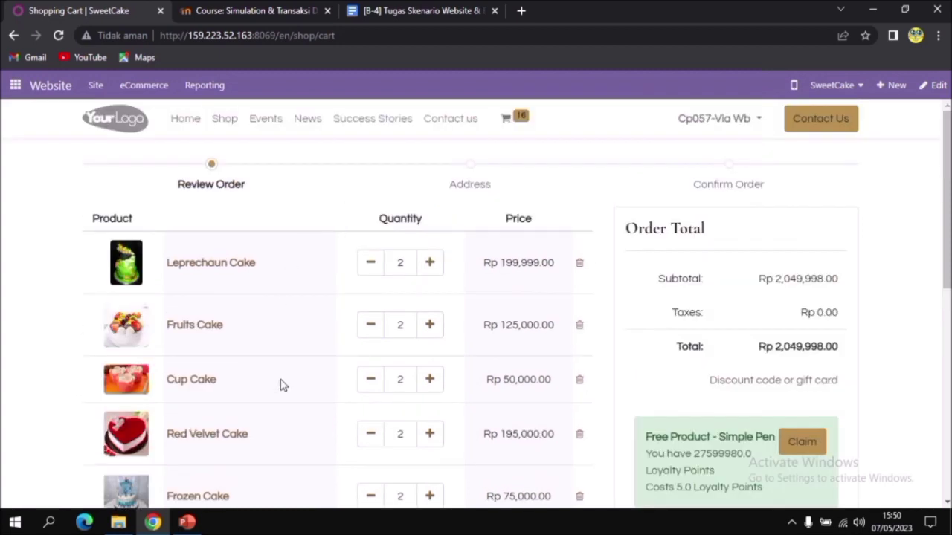
scroll(291, 315, "down", 1)
scroll(291, 314, "down", 4)
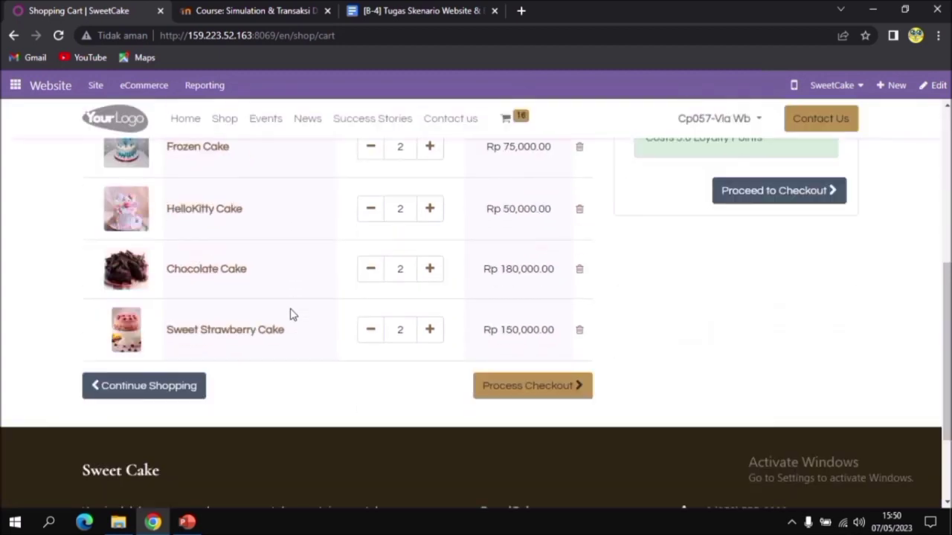
scroll(436, 349, "up", 5)
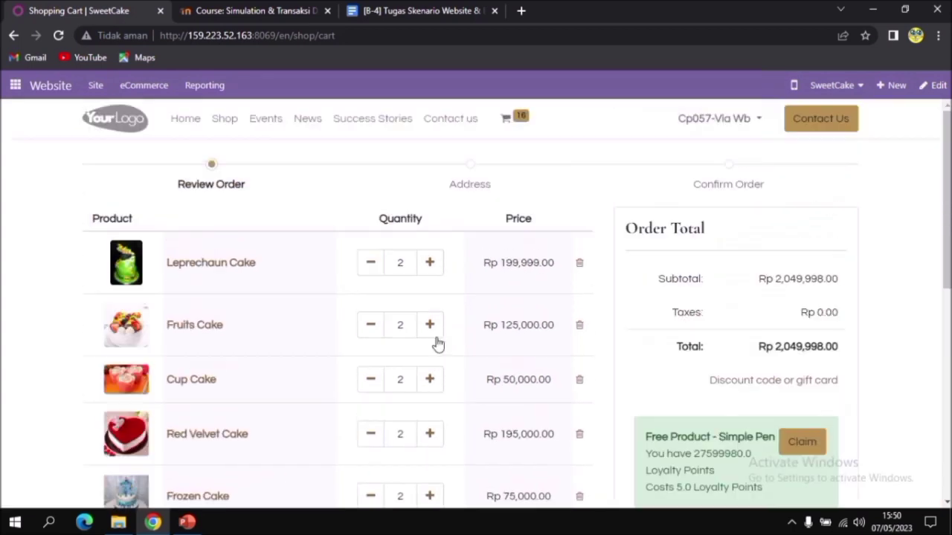
scroll(515, 266, "down", 3)
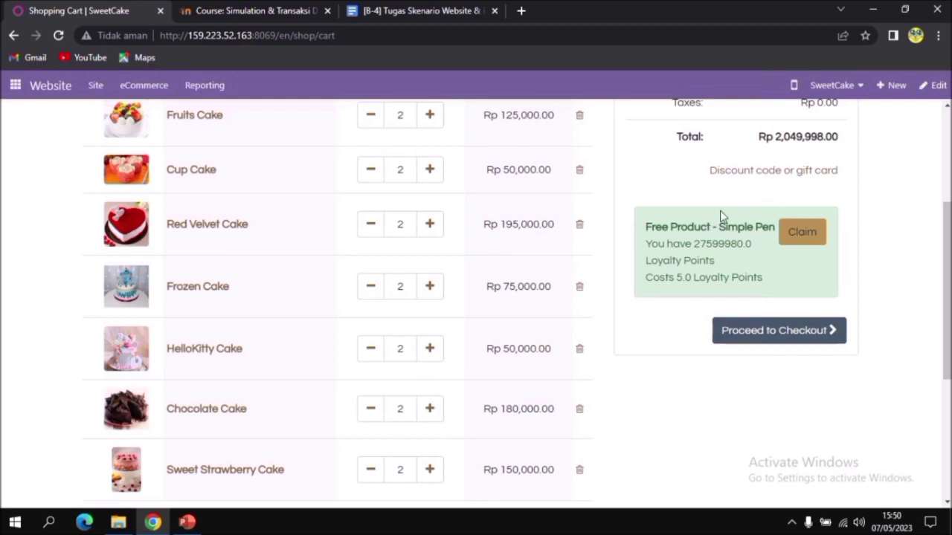
left_click(766, 182)
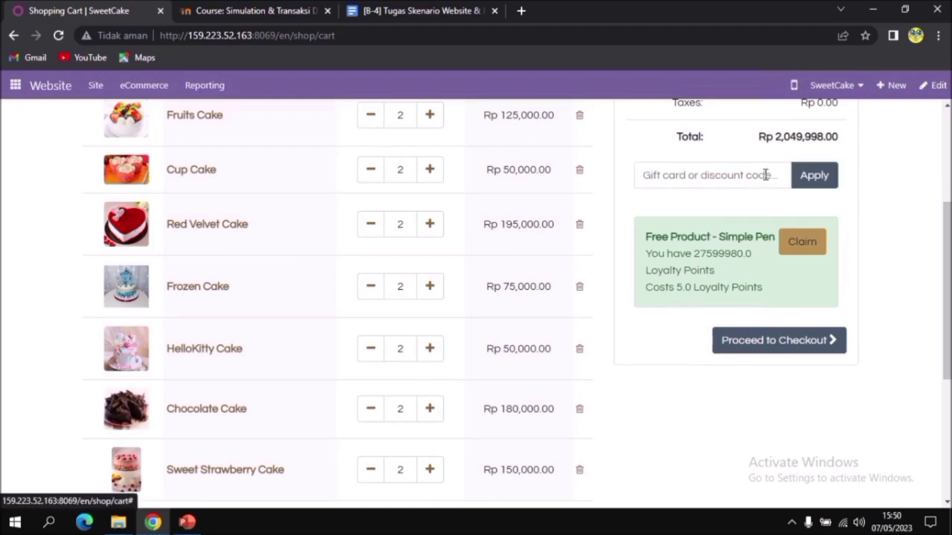
left_click(743, 181)
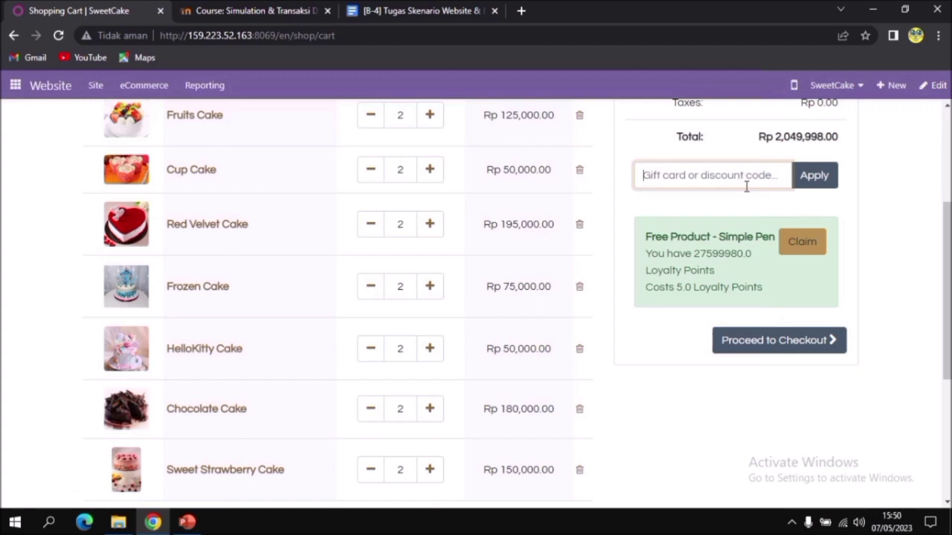
type("044c-6e1d-4630")
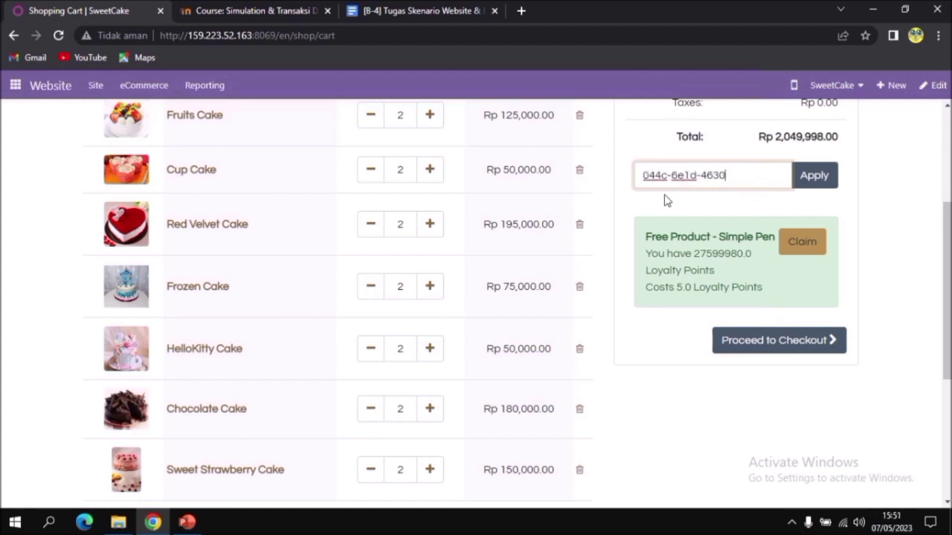
left_click(817, 183)
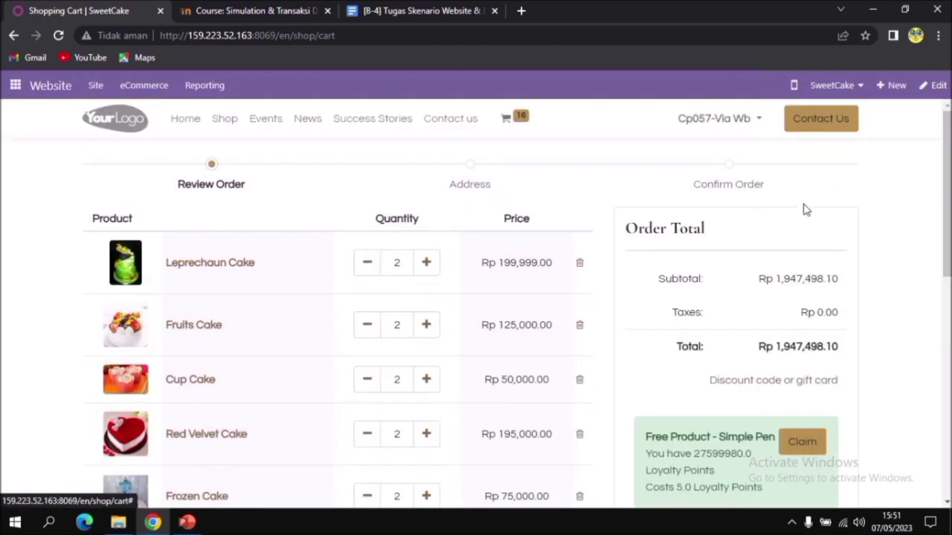
Check the cart lines with the coupon discount applied and proceed to checkout
scroll(778, 346, "down", 3)
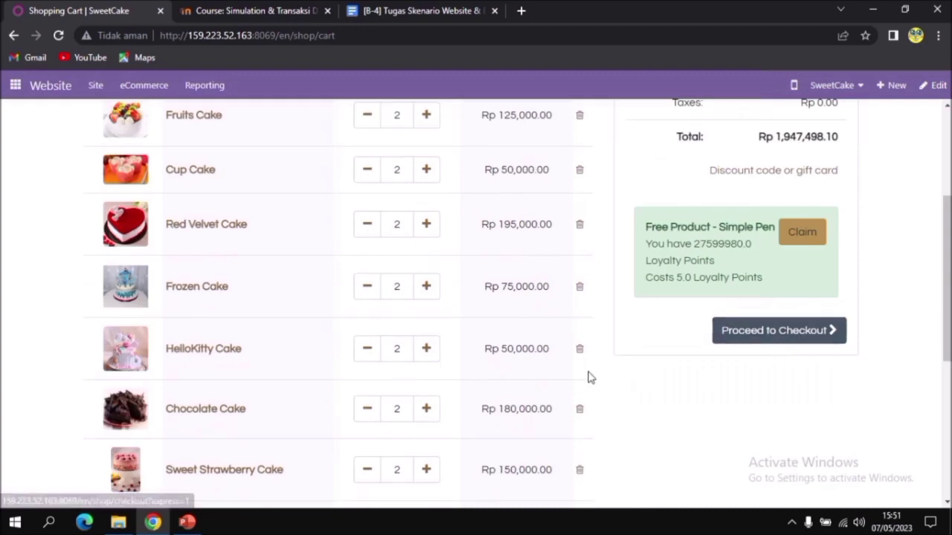
scroll(589, 378, "down", 3)
scroll(662, 389, "up", 3)
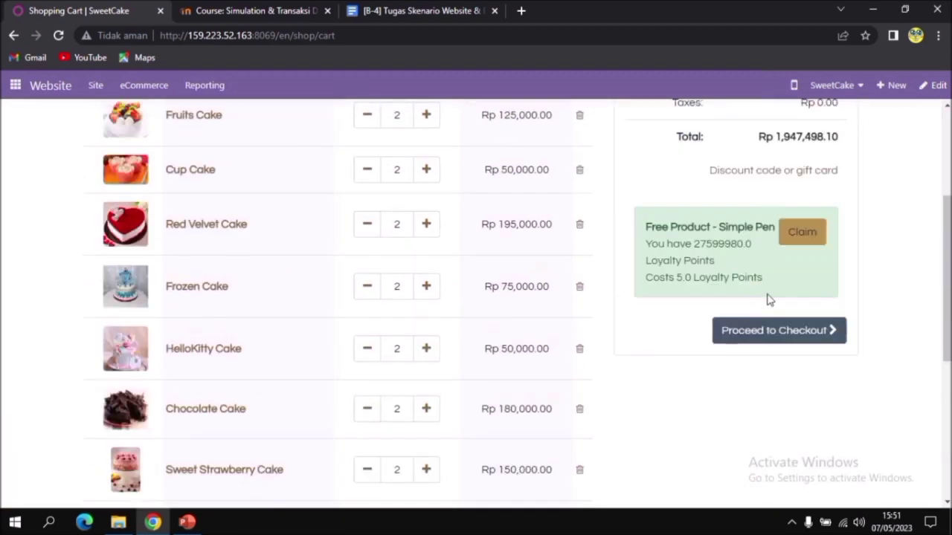
scroll(529, 410, "down", 2)
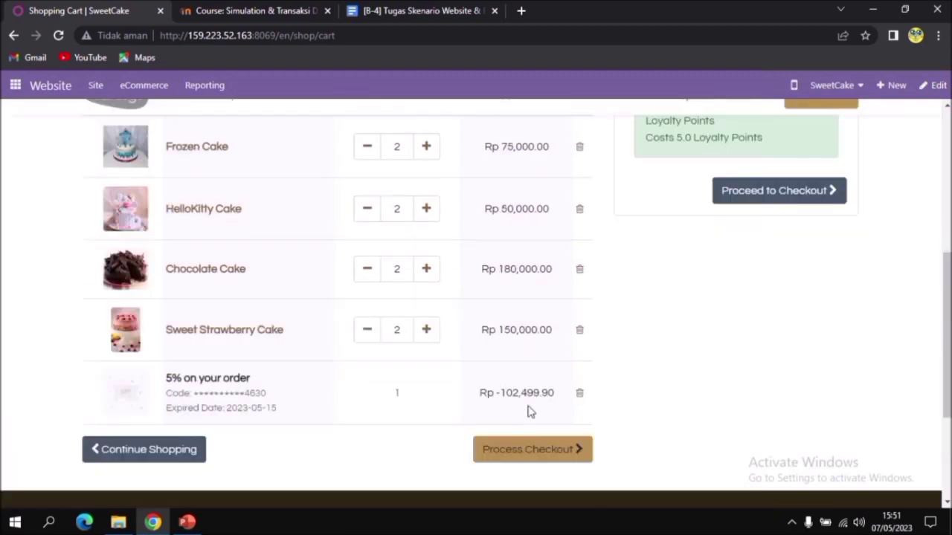
left_click(511, 451)
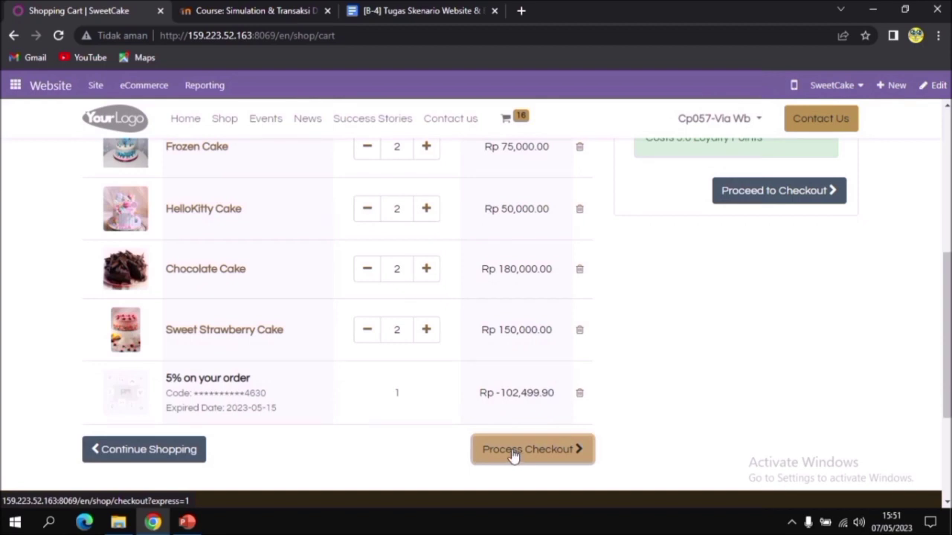
Pay for the order with the Demo provider, entering the test card number and setting the payment status to Pending
scroll(513, 454, "down", 1)
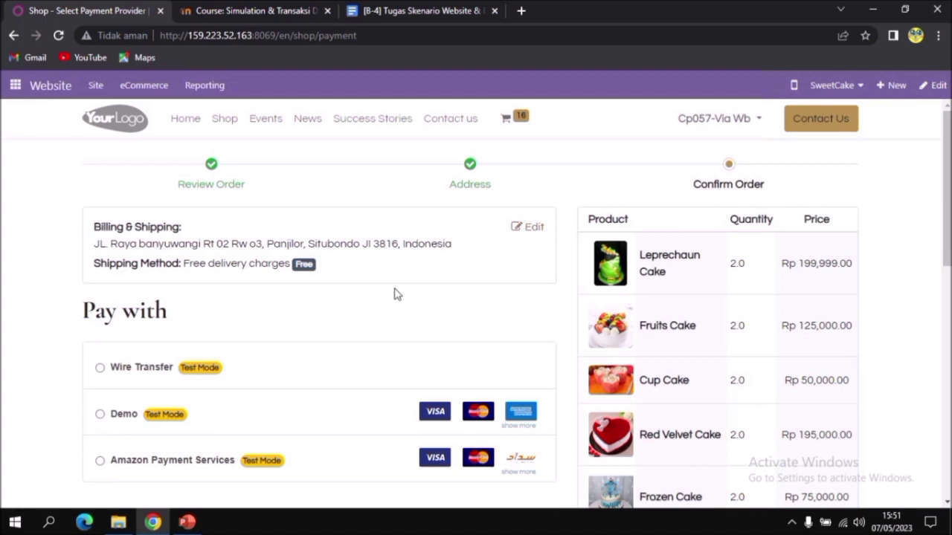
scroll(386, 302, "down", 2)
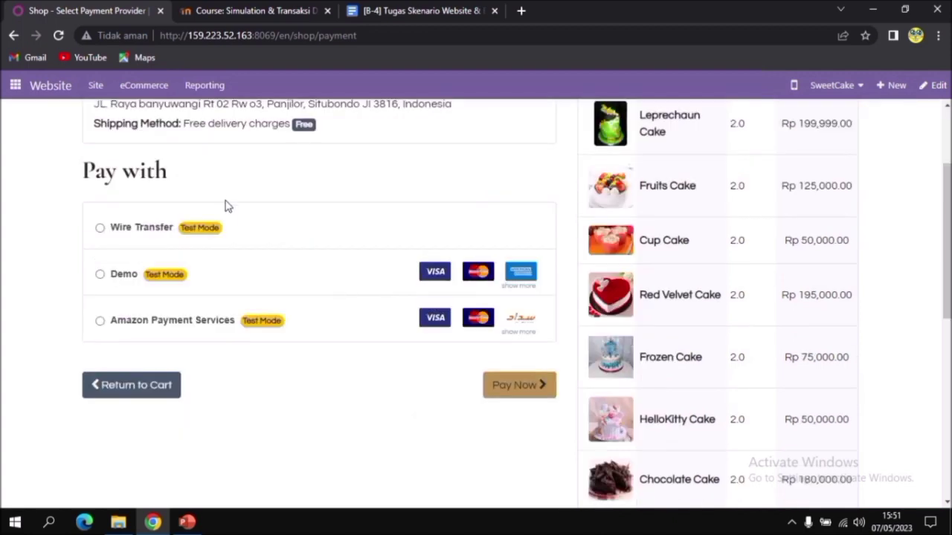
left_click(100, 276)
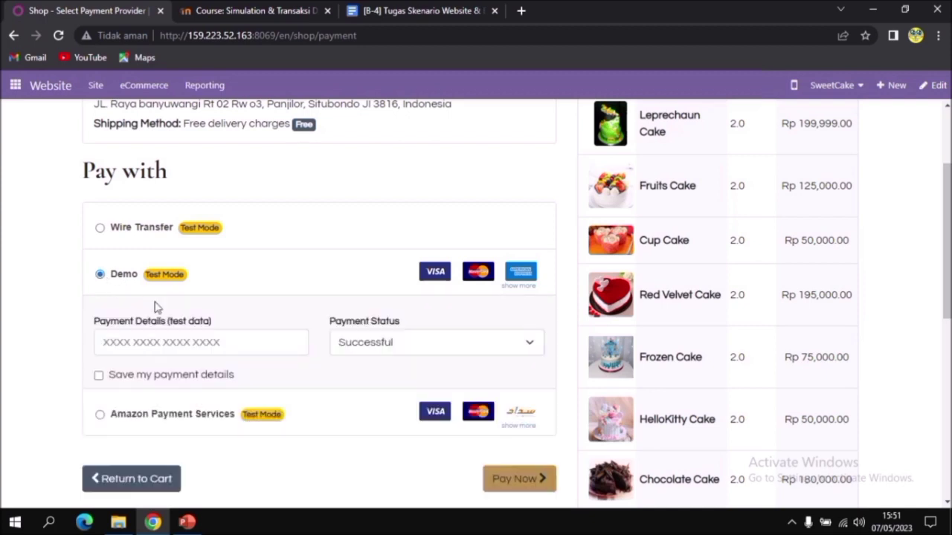
left_click(146, 341)
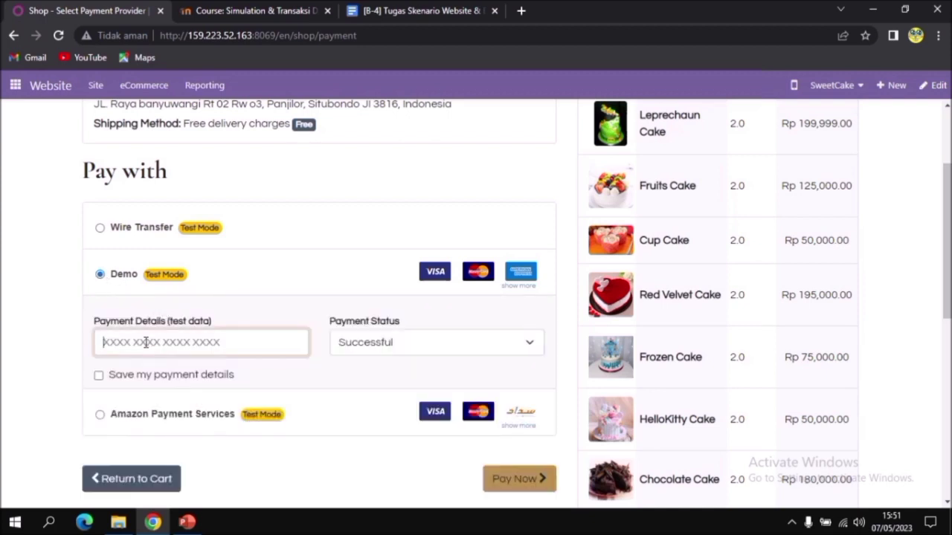
key("ctrl+v")
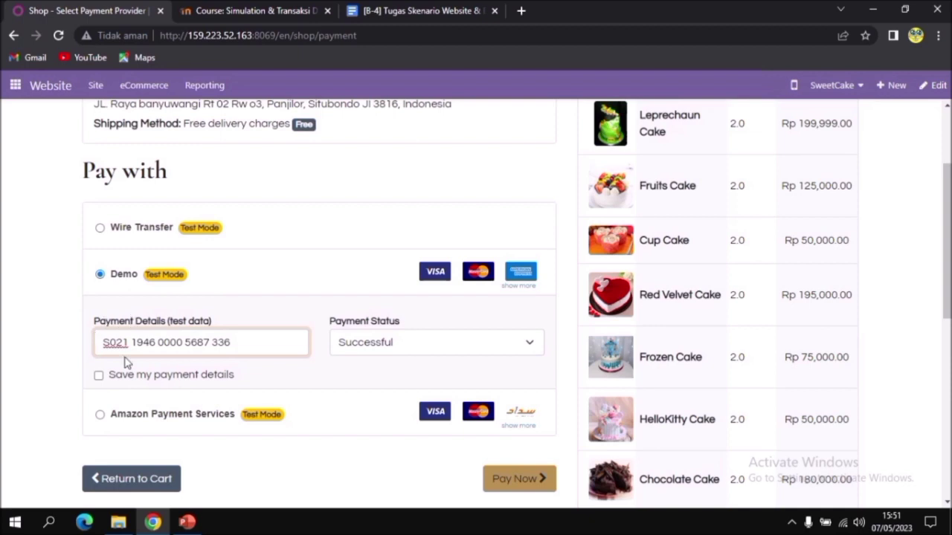
left_click(509, 352)
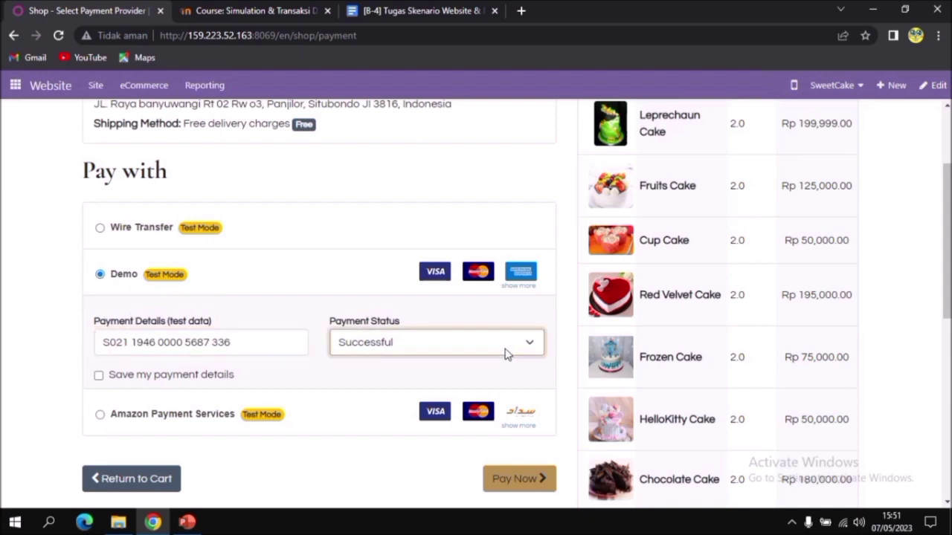
left_click(417, 376)
scroll(498, 401, "down", 2)
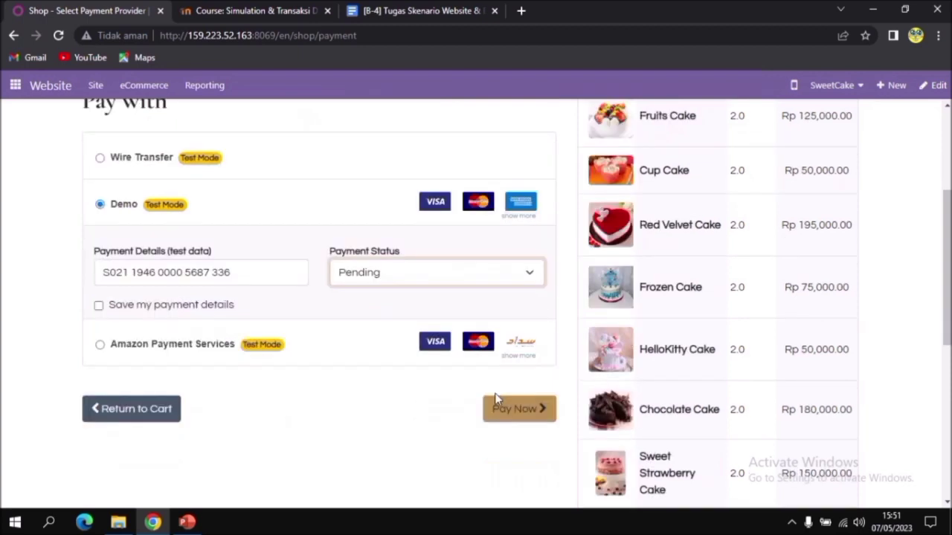
left_click(529, 344)
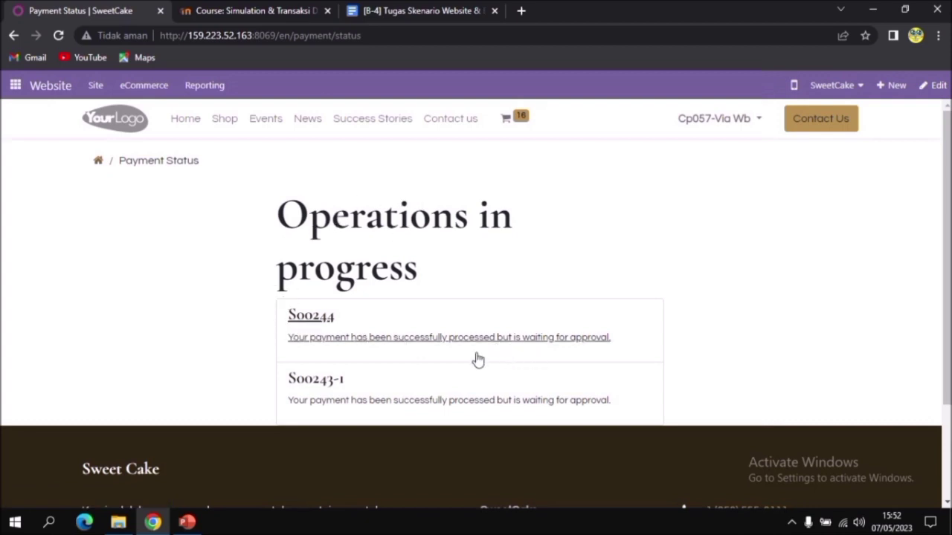
Go to the customer's account portal and open the most recent quotation from the Quotations list
left_click(756, 120)
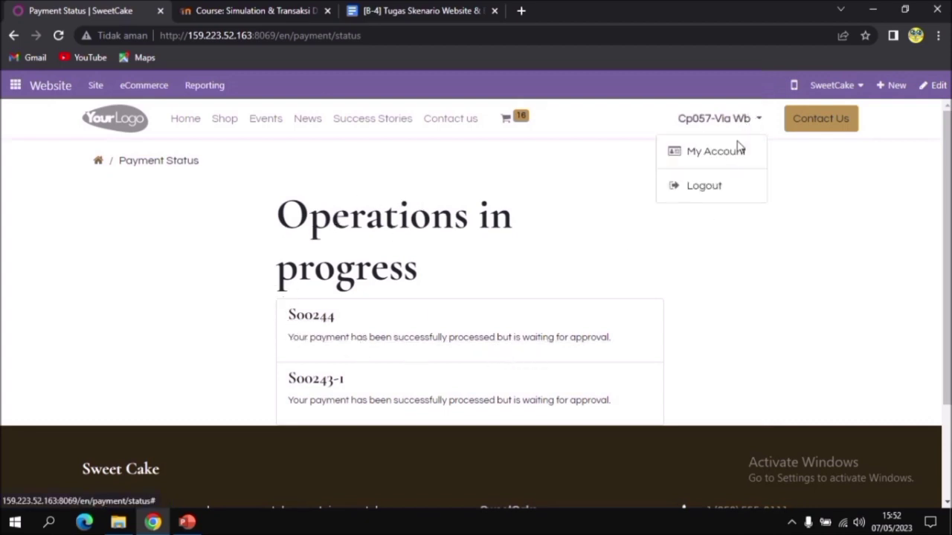
left_click(729, 156)
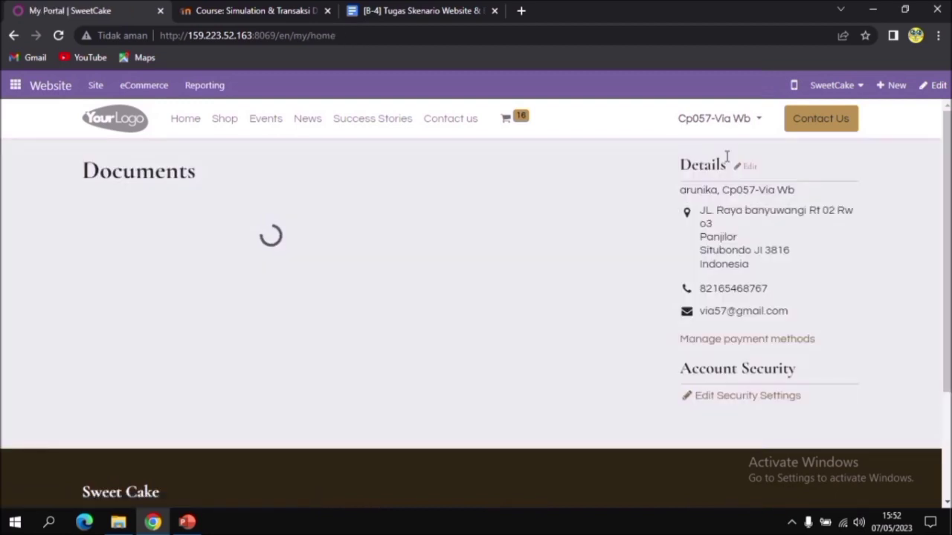
left_click(287, 212)
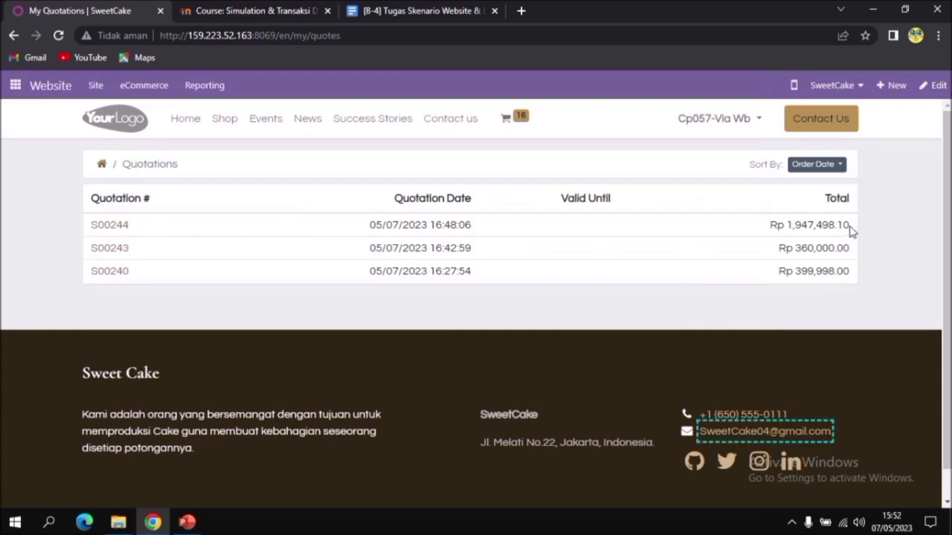
left_click(119, 227)
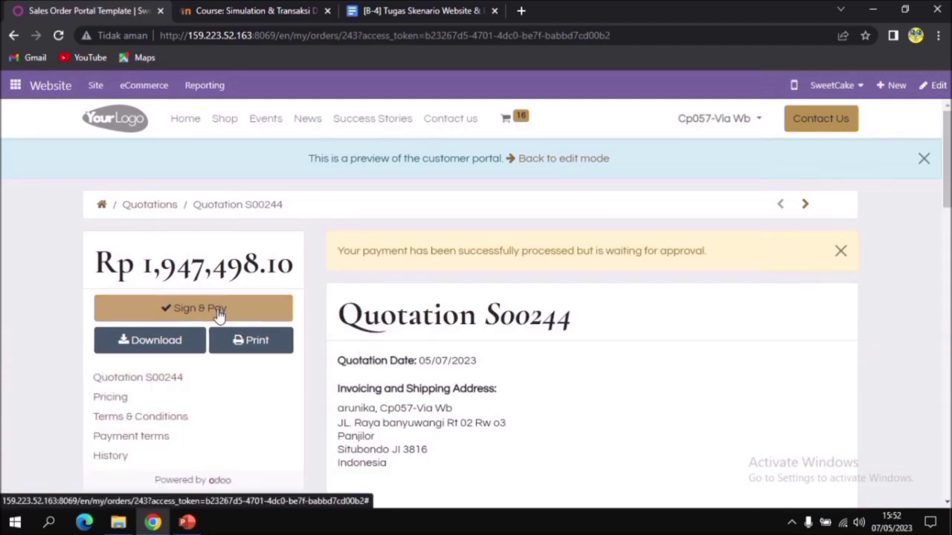
Start Sign & Pay on the quotation and accept it with the automatically generated signature
left_click(219, 315)
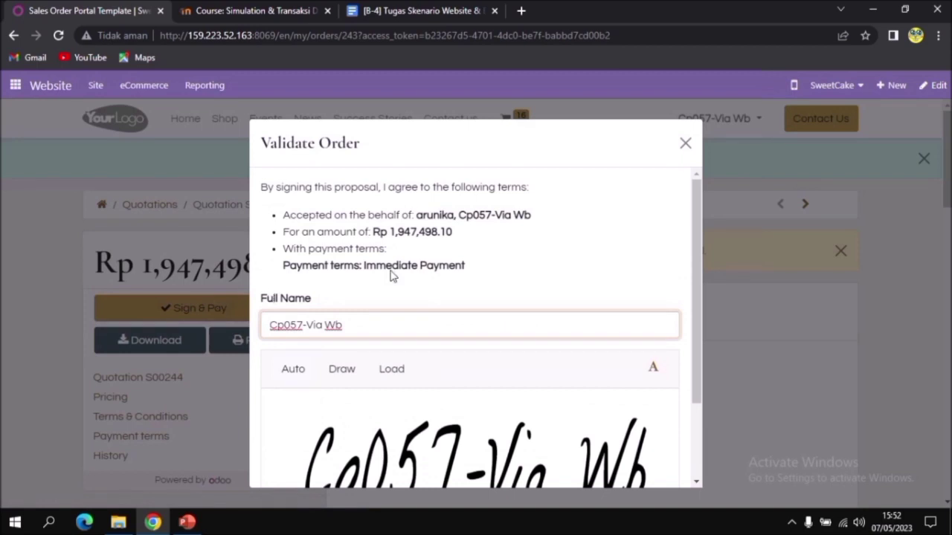
scroll(362, 245, "down", 3)
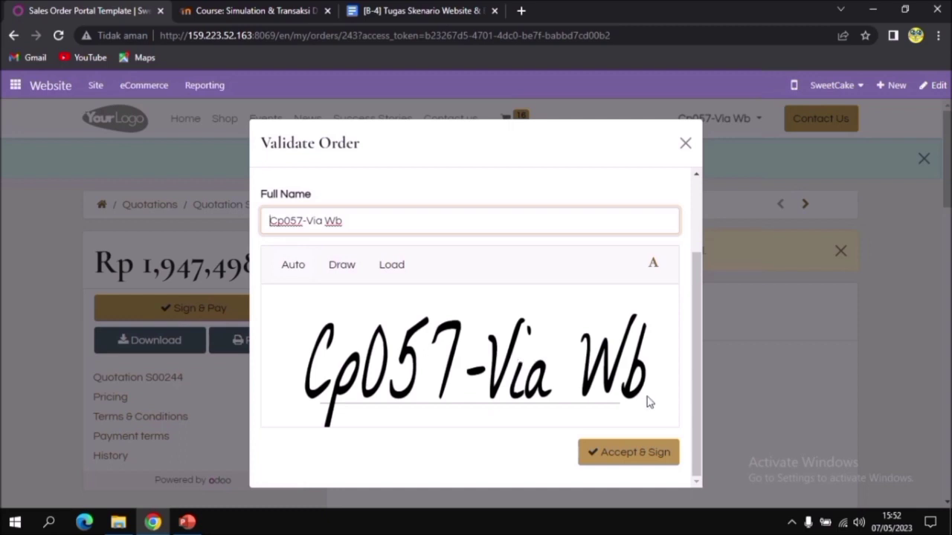
left_click(644, 460)
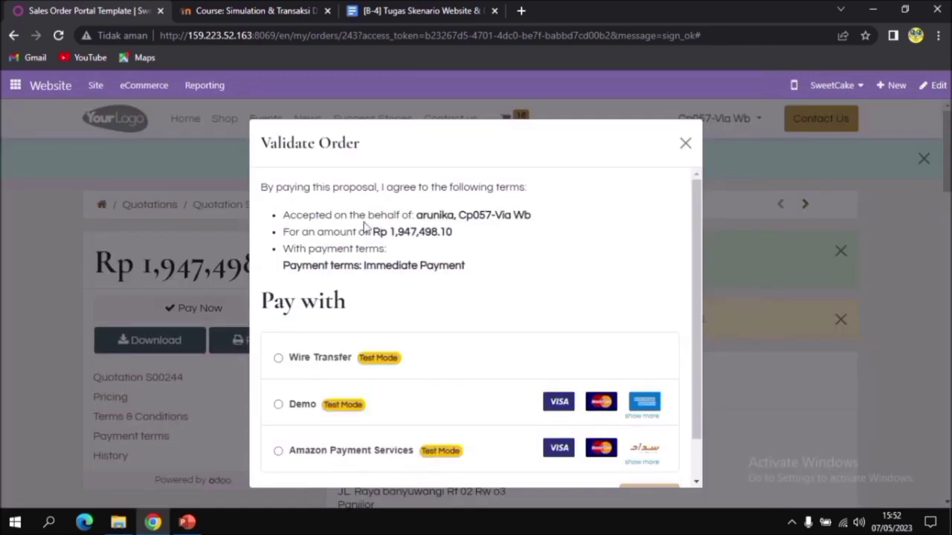
Pay the signed quotation with Demo, entering the test card number in the payment details and choosing Pending as payment status
scroll(406, 235, "down", 1)
scroll(406, 236, "up", 1)
scroll(408, 238, "down", 1)
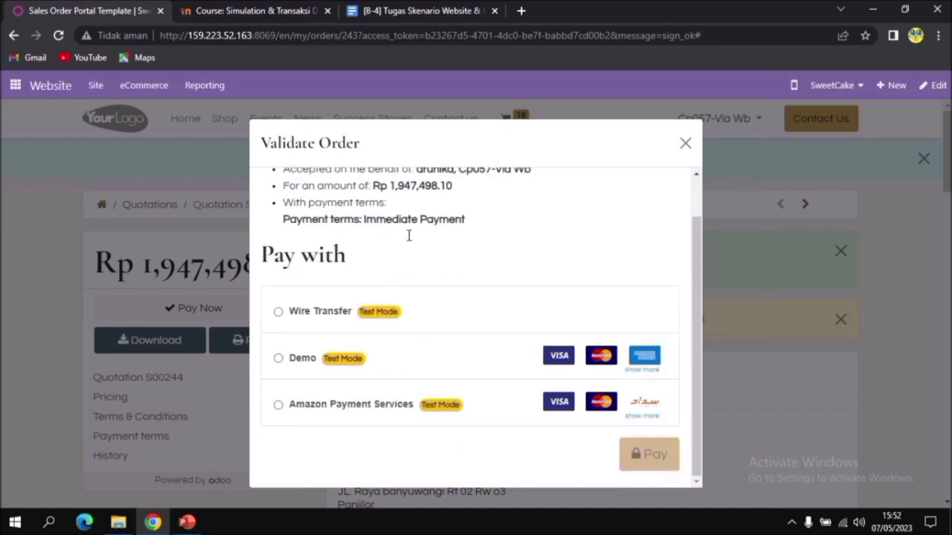
left_click(280, 360)
left_click(383, 423)
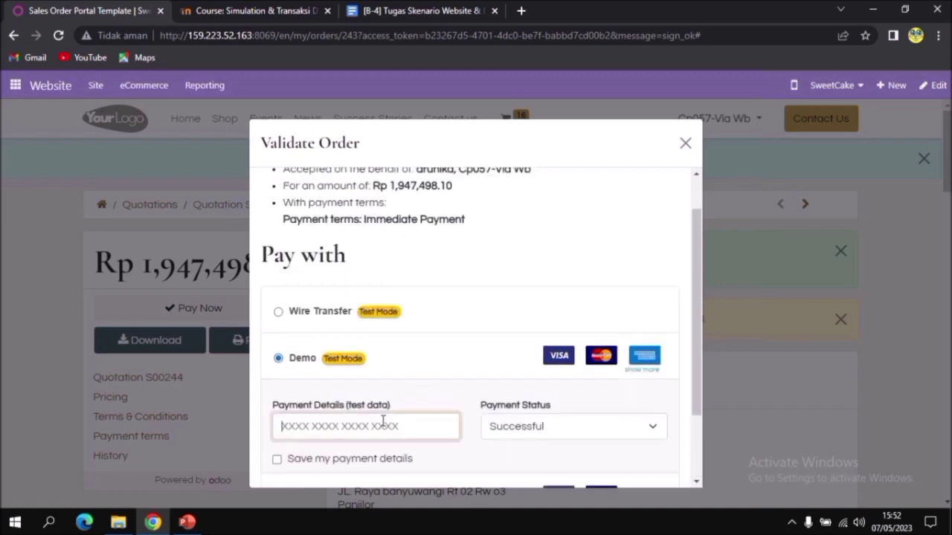
key("ctrl+v")
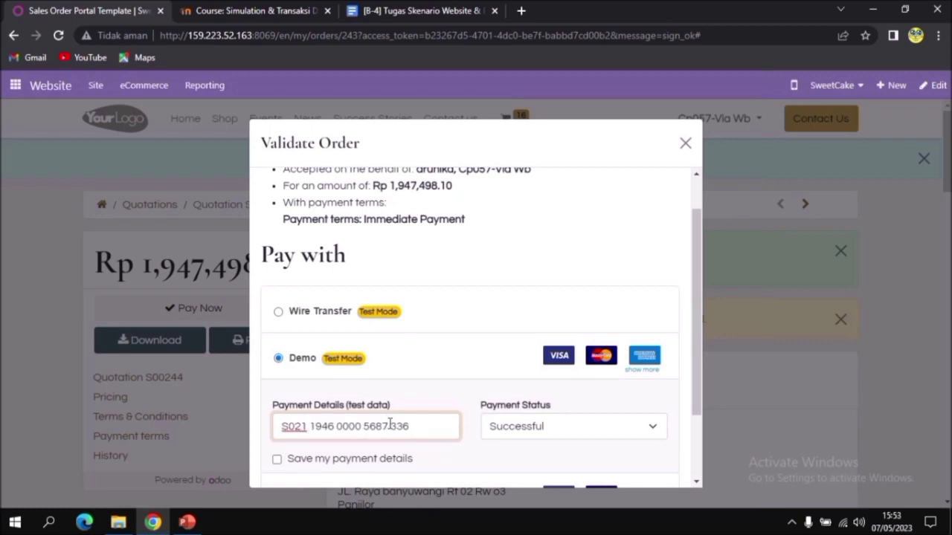
left_click(551, 429)
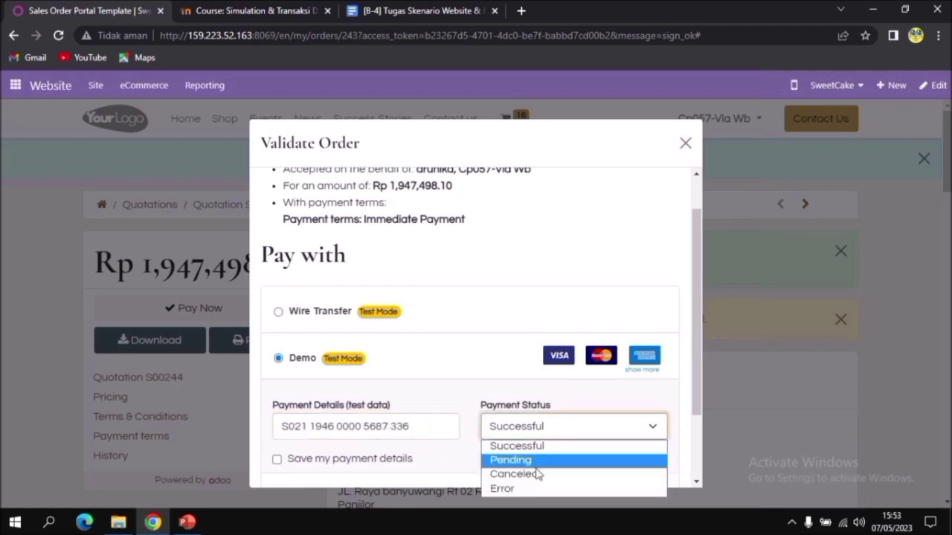
left_click(540, 461)
scroll(640, 434, "down", 2)
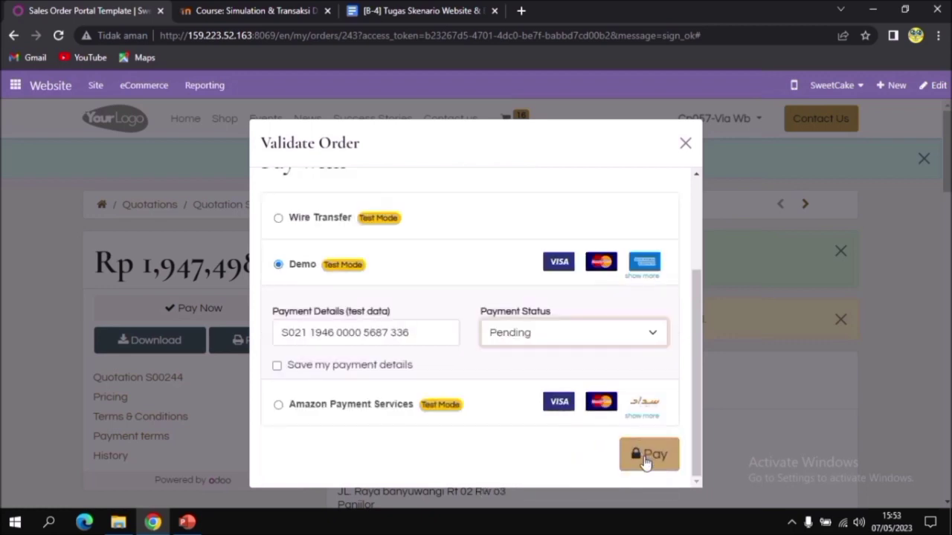
left_click(647, 461)
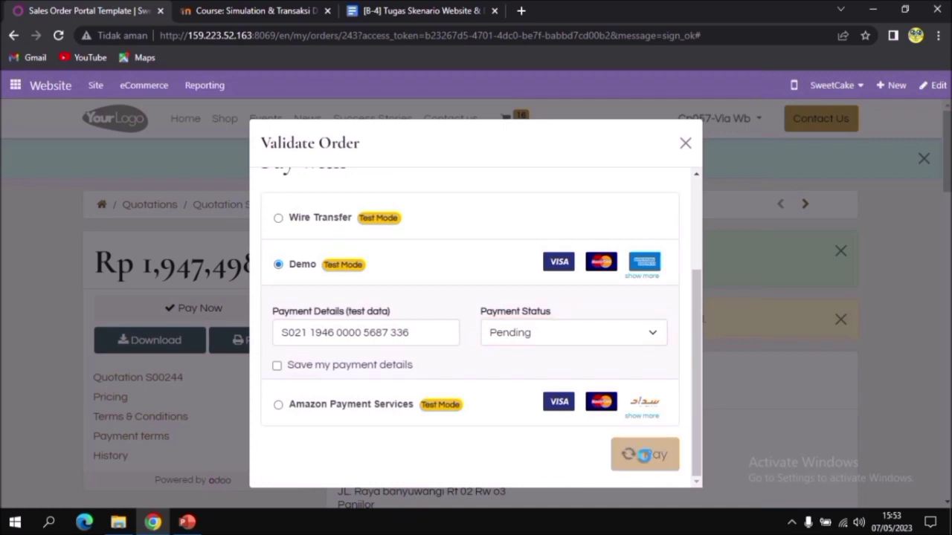
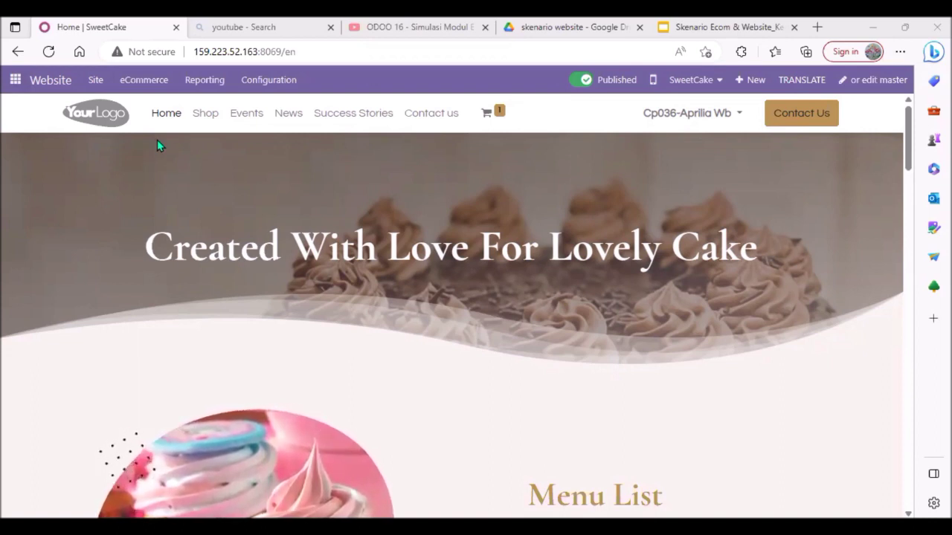
Go to the store's unpaid orders, confirm the Rp 399,998.00 order as a sales order, and return to the list
left_click(143, 81)
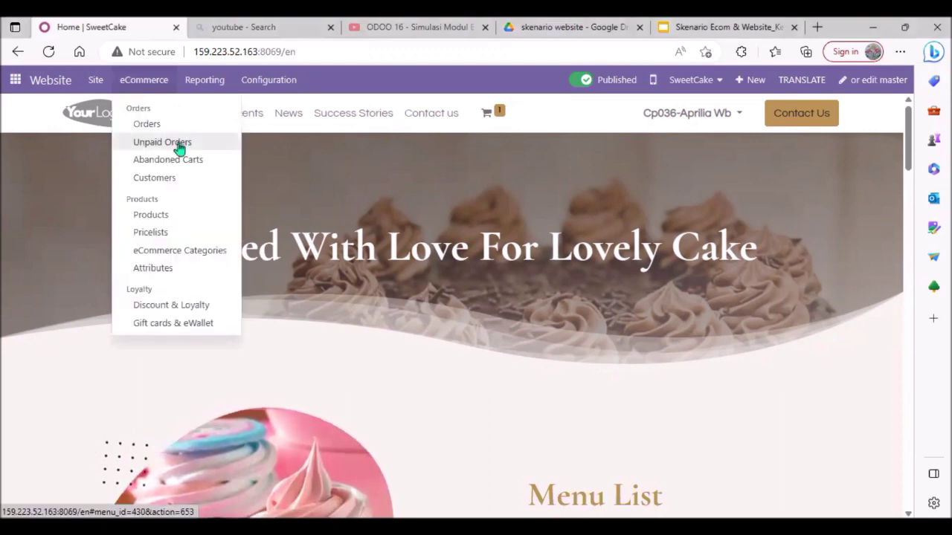
left_click(178, 143)
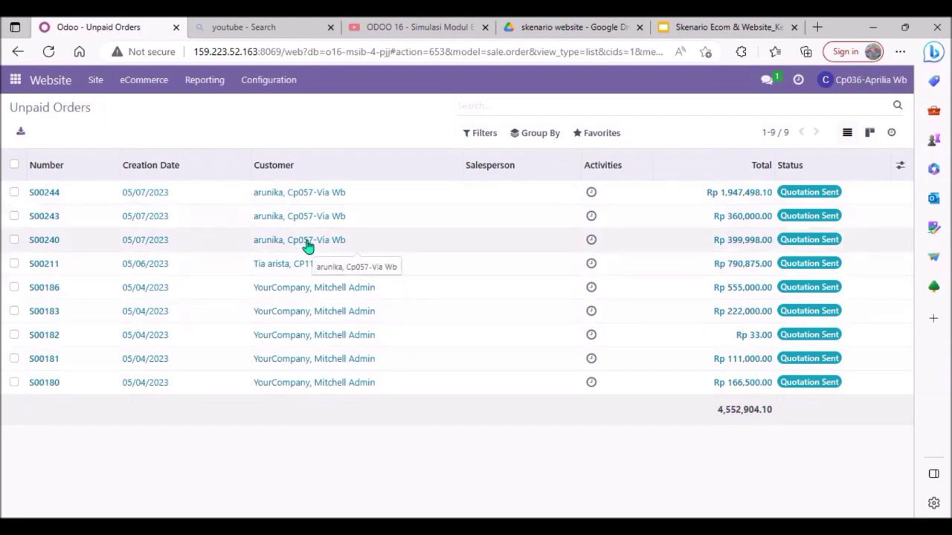
left_click(394, 242)
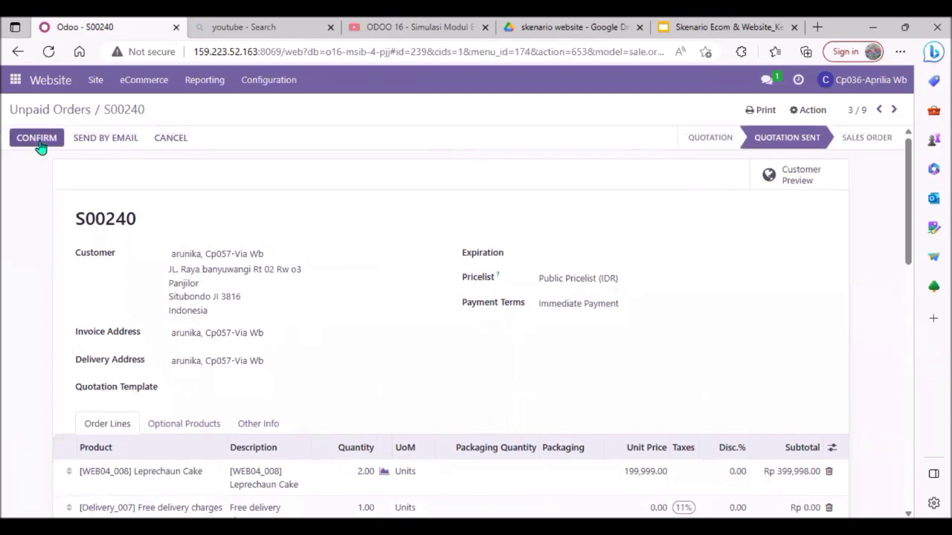
left_click(37, 138)
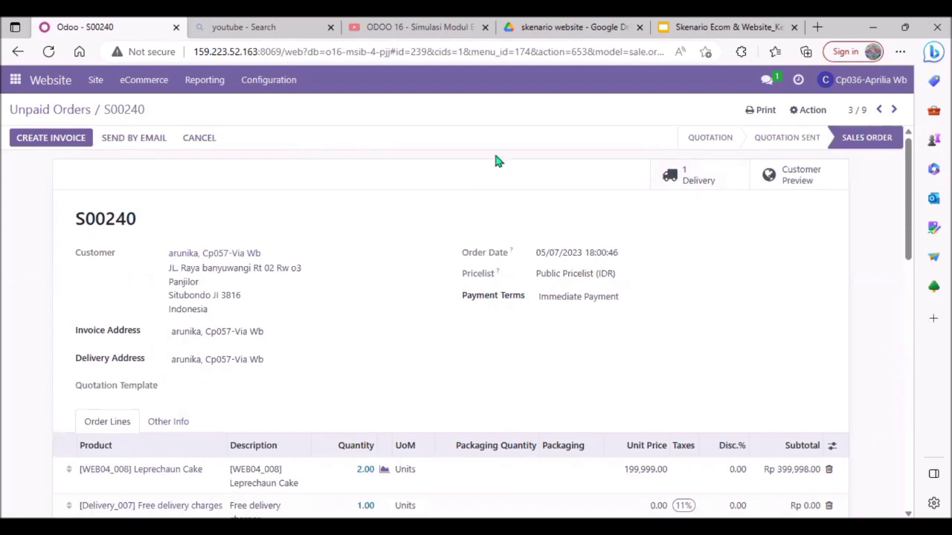
left_click(62, 111)
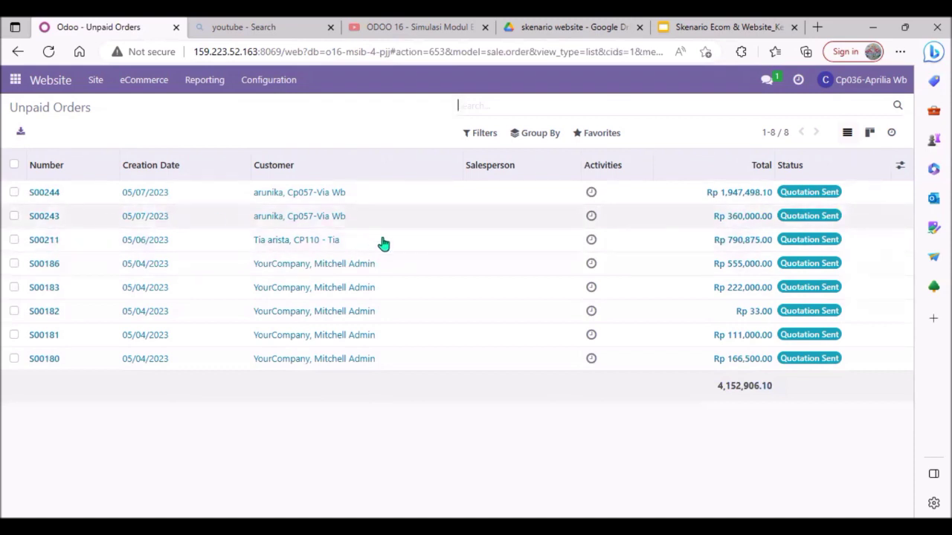
Confirm the unpaid Rp 360,000.00 order as a sales order and return to the list
left_click(229, 222)
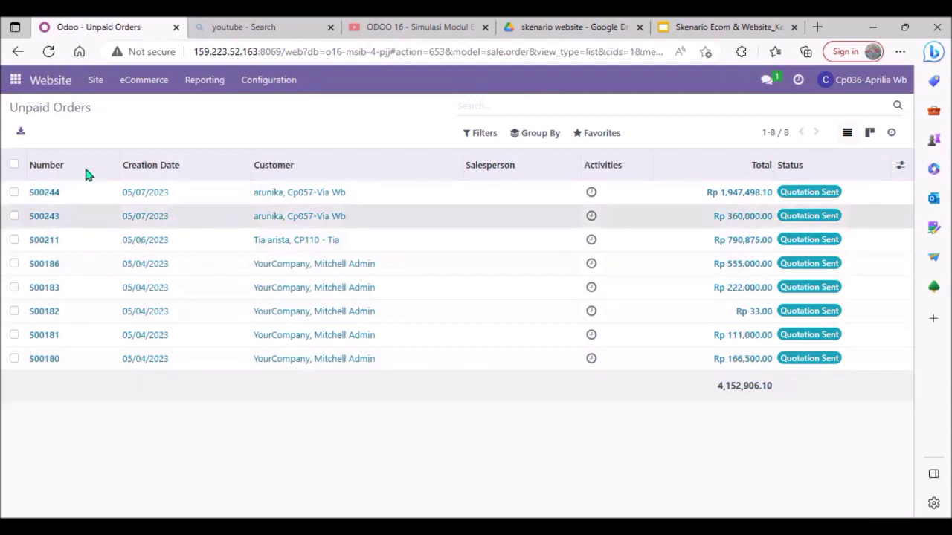
left_click(46, 145)
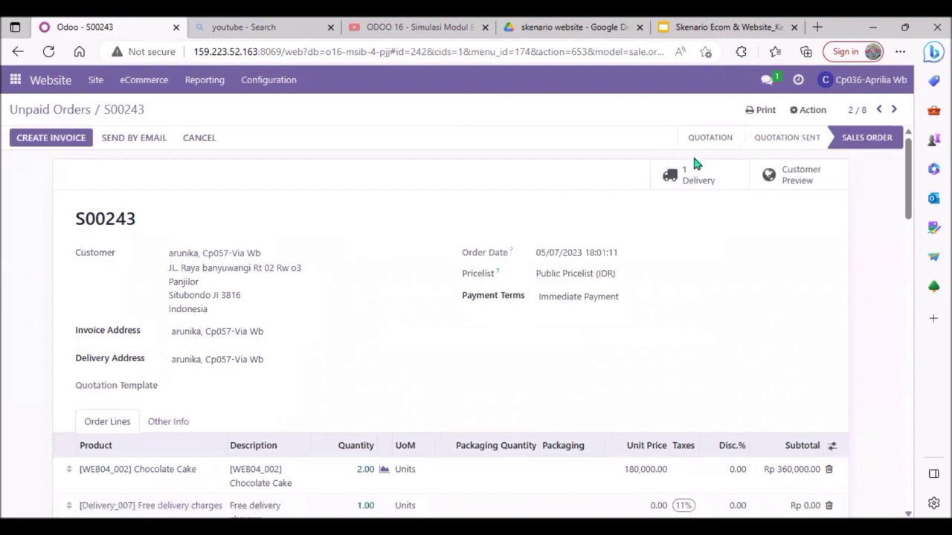
left_click(58, 108)
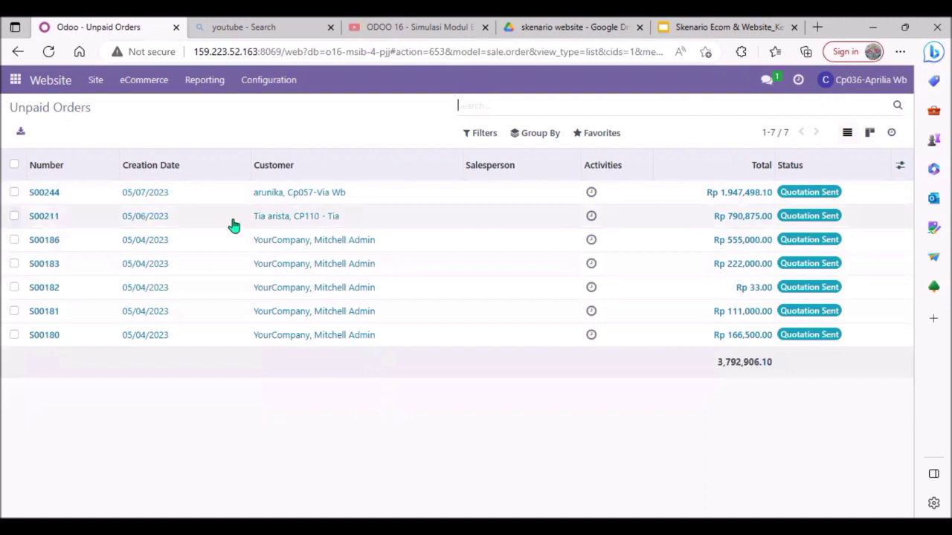
Confirm the unpaid Rp 1,947,498.10 order as a sales order and return to the list
double_click(279, 199)
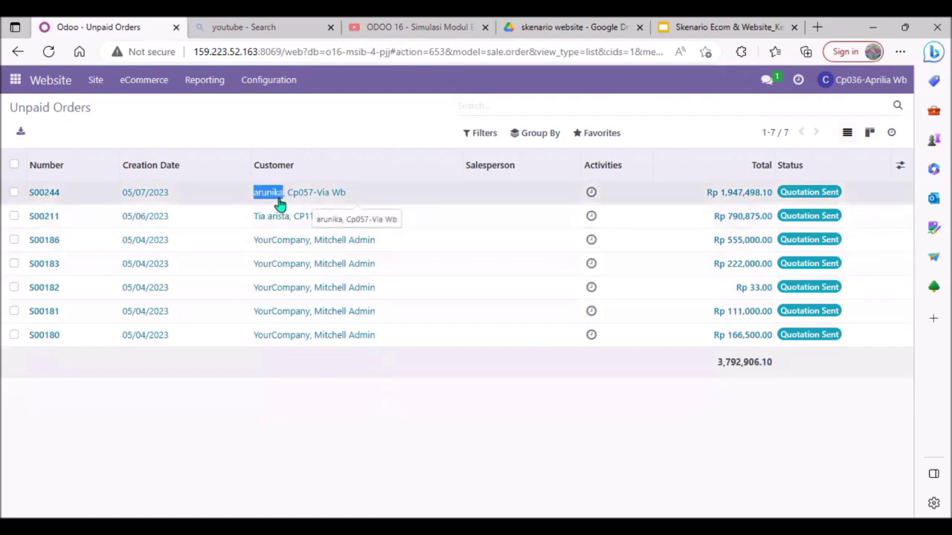
left_click(334, 201)
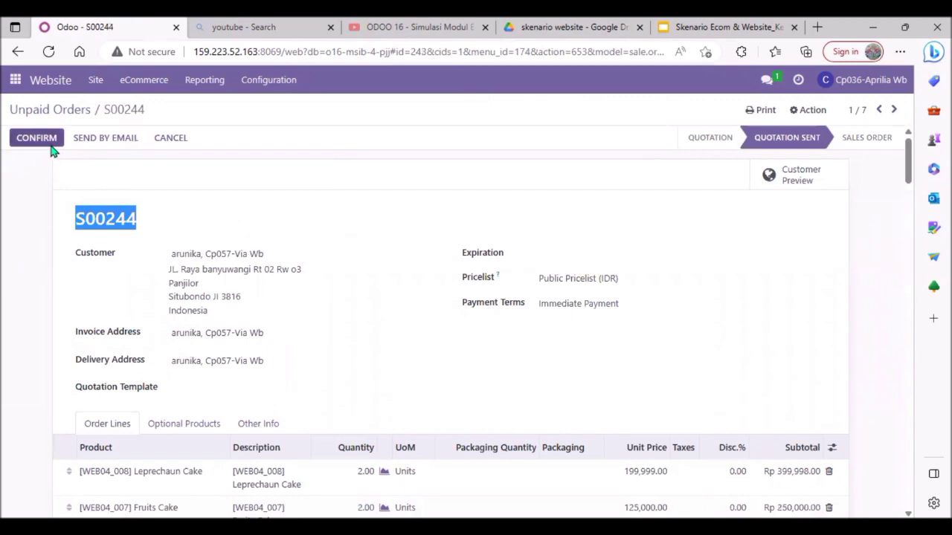
left_click(53, 150)
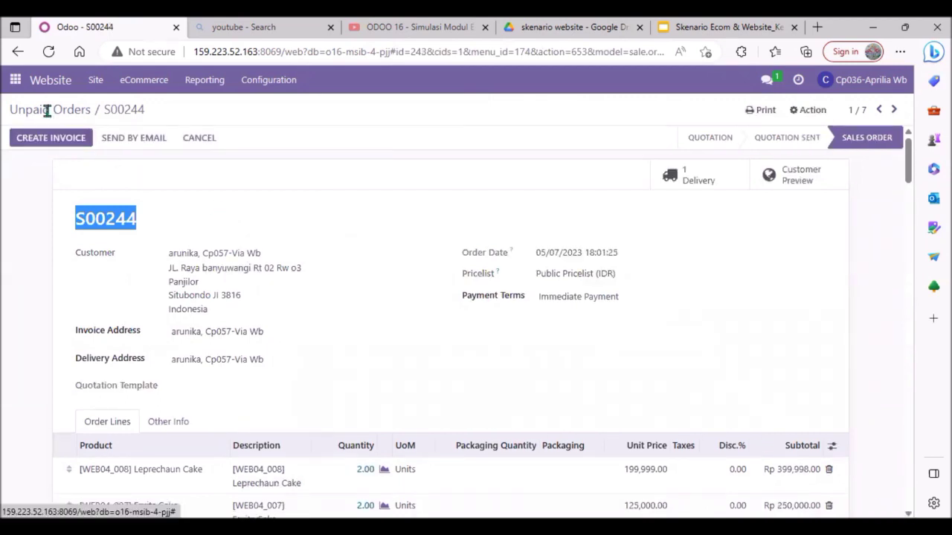
left_click(47, 110)
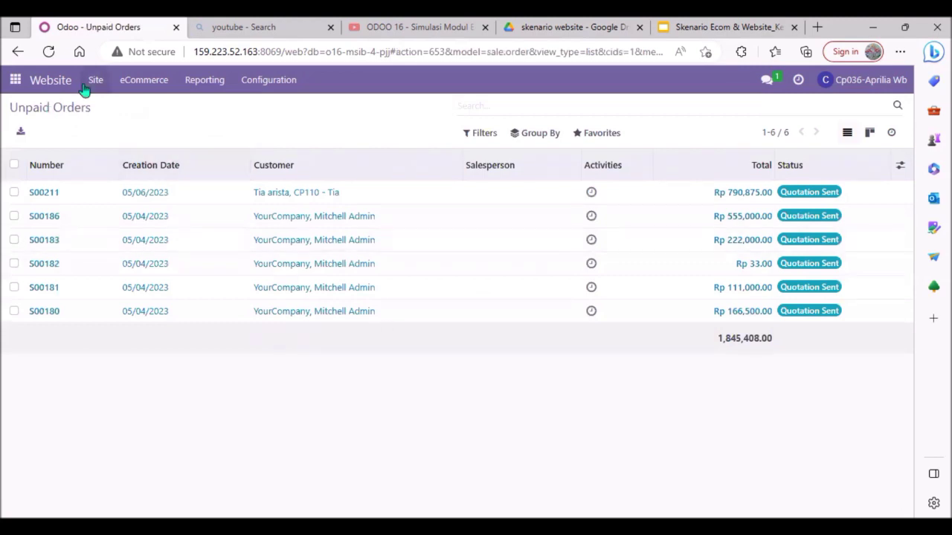
Open Discuss and start a direct message conversation with the sales manager's account
left_click(17, 84)
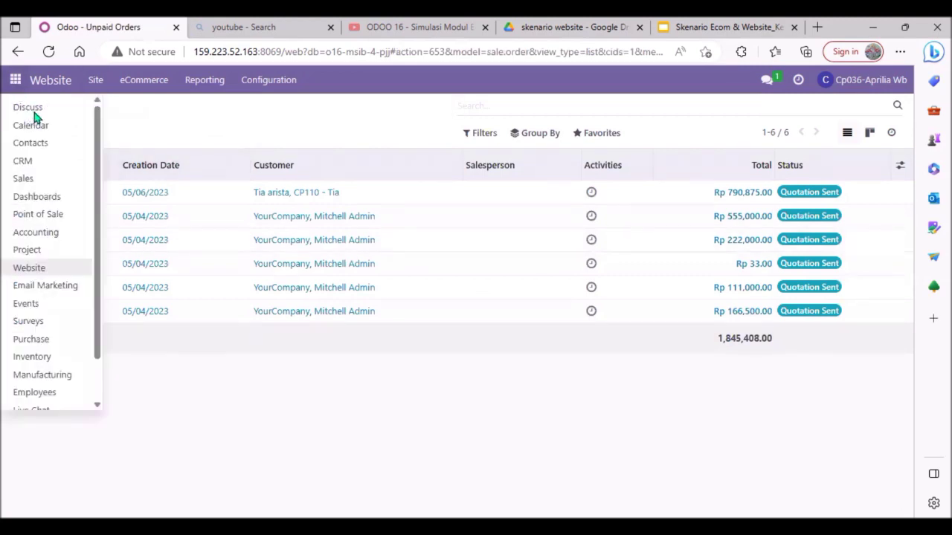
left_click(34, 112)
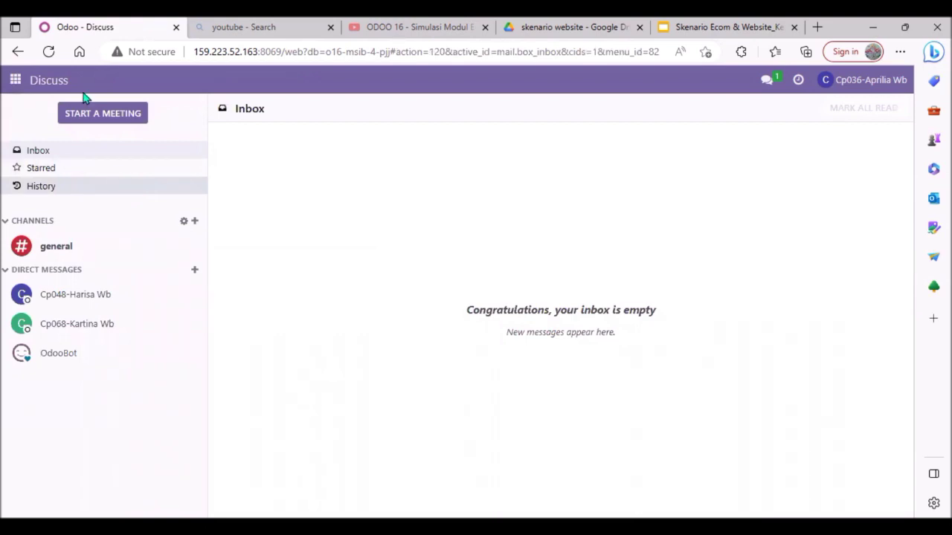
left_click(15, 80)
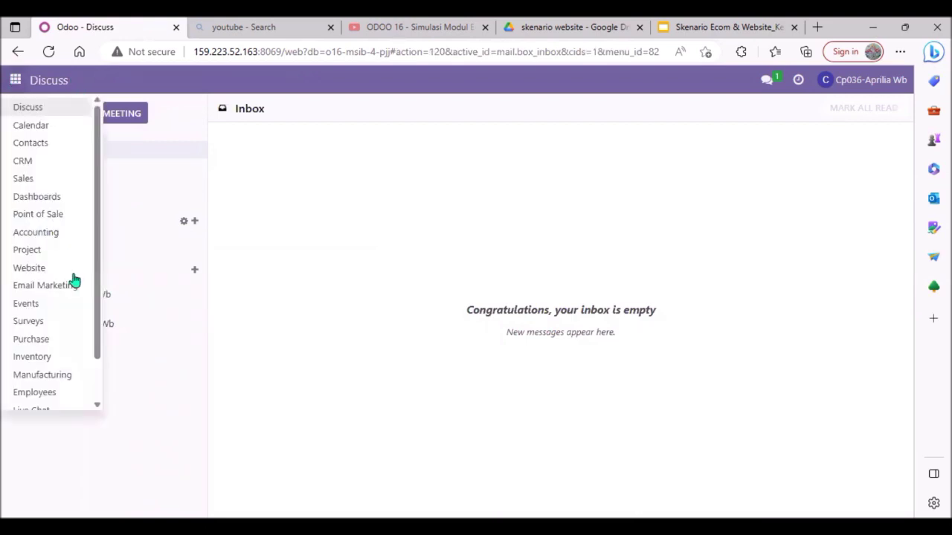
scroll(72, 276, "down", 2)
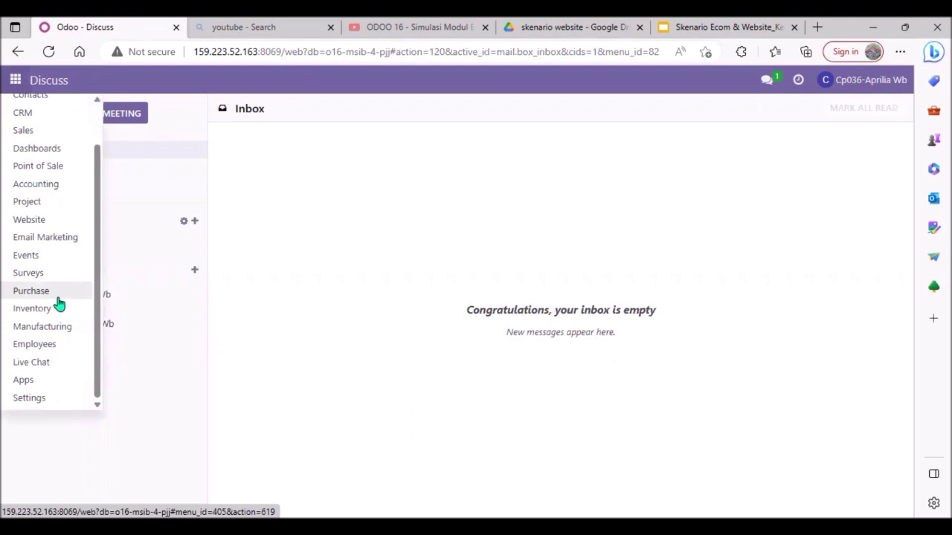
scroll(51, 199, "up", 3)
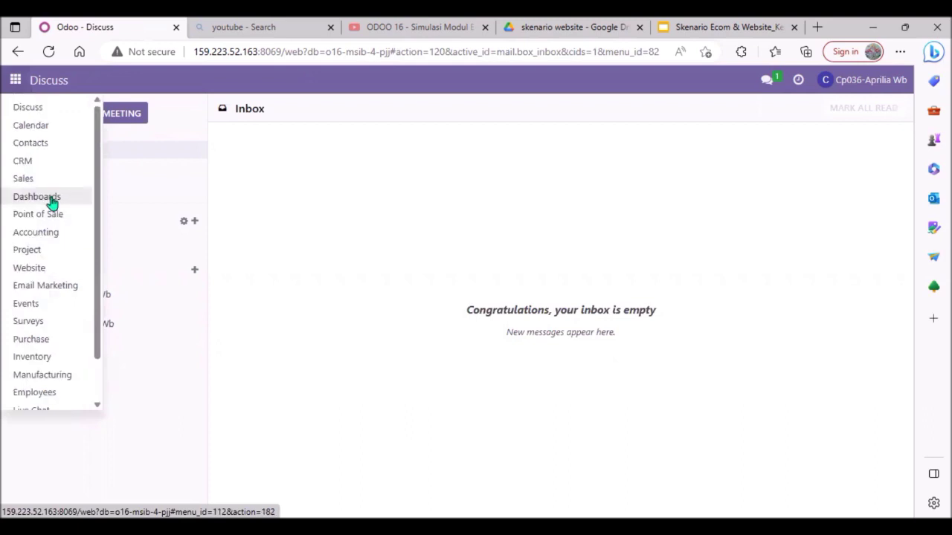
left_click(35, 101)
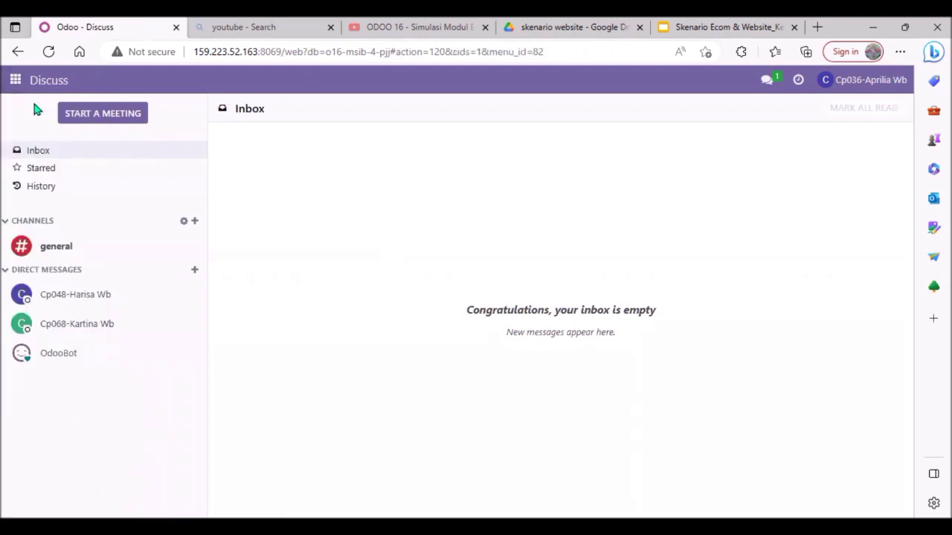
left_click(194, 274)
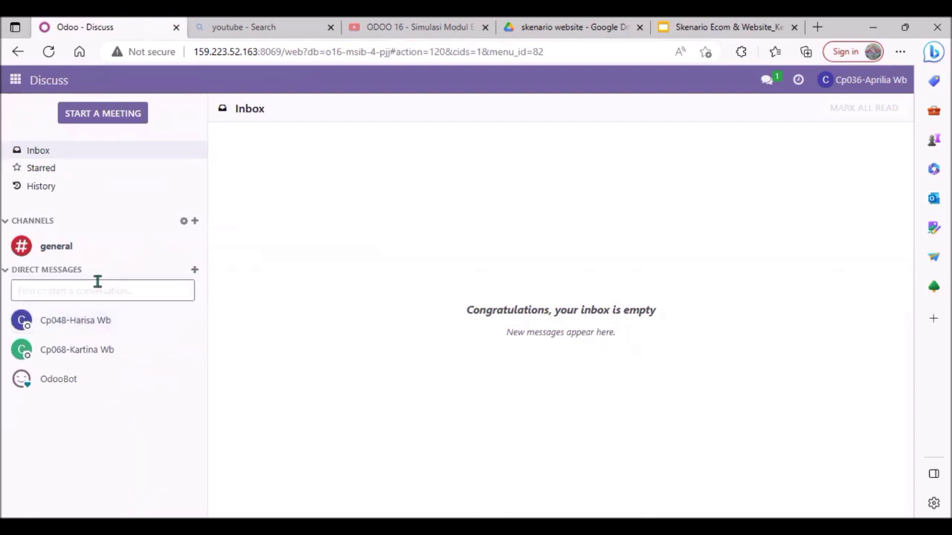
type("via")
left_click(89, 313)
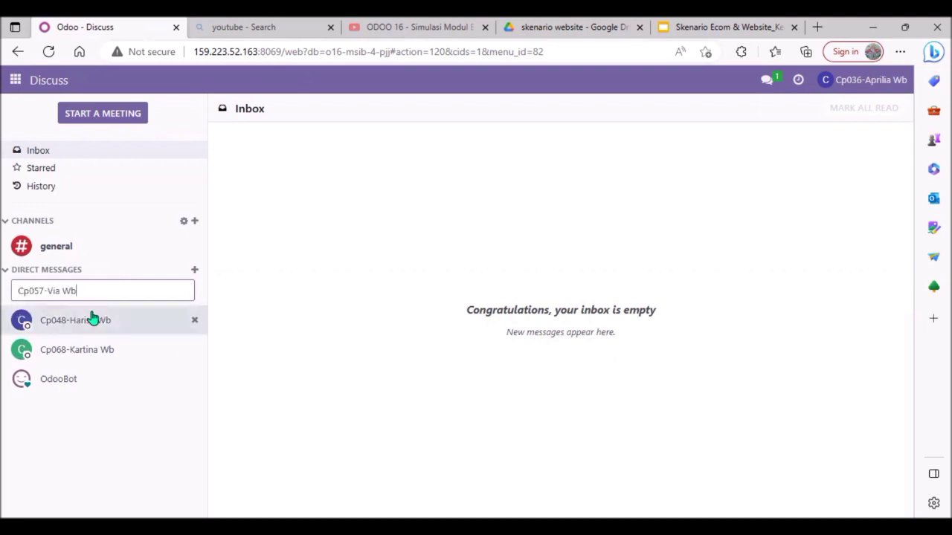
left_click(307, 486)
type("to")
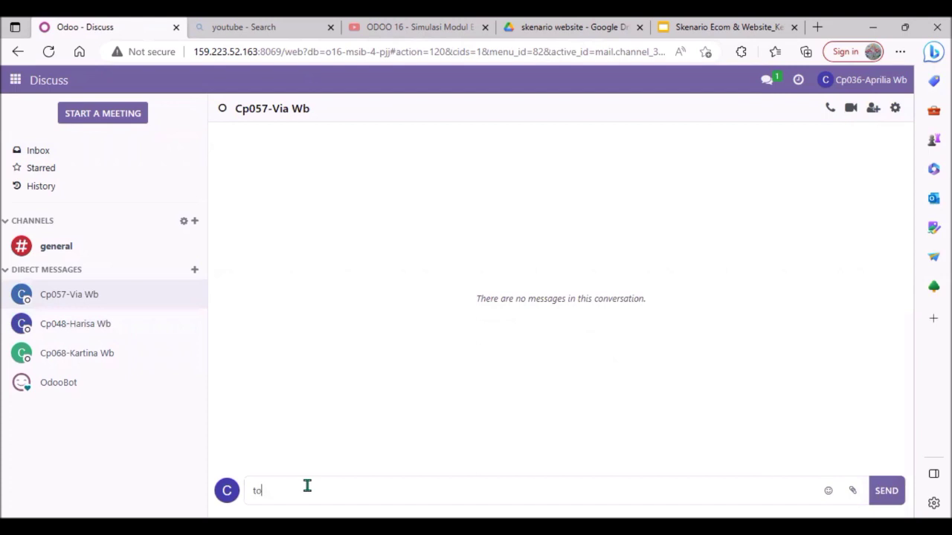
type("l")
key("BackSpace")
key("BackSpace")
key("BackSpace")
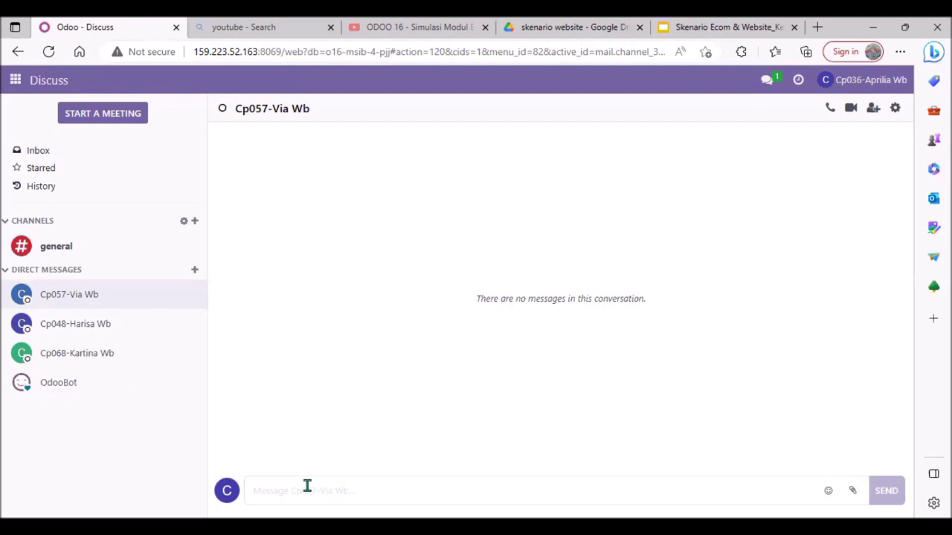
Begin the message to the sales manager with "Tolong buatin invoice dengan nomor"
type("T")
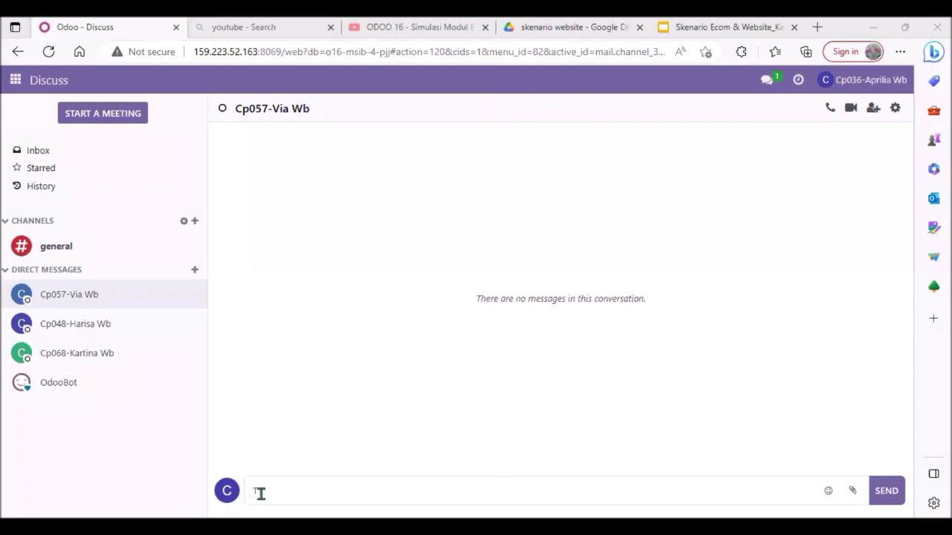
type("olong ")
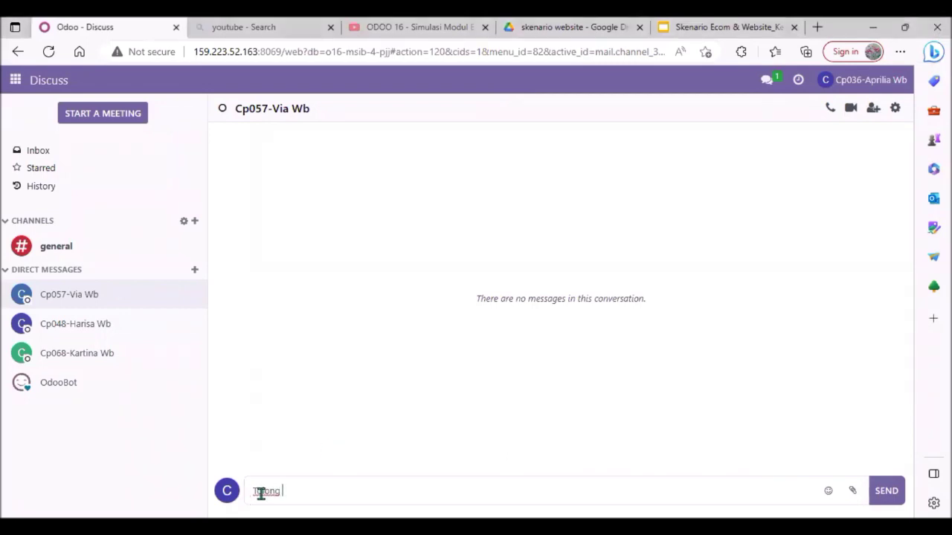
type("buatin invoice dengan nomor ")
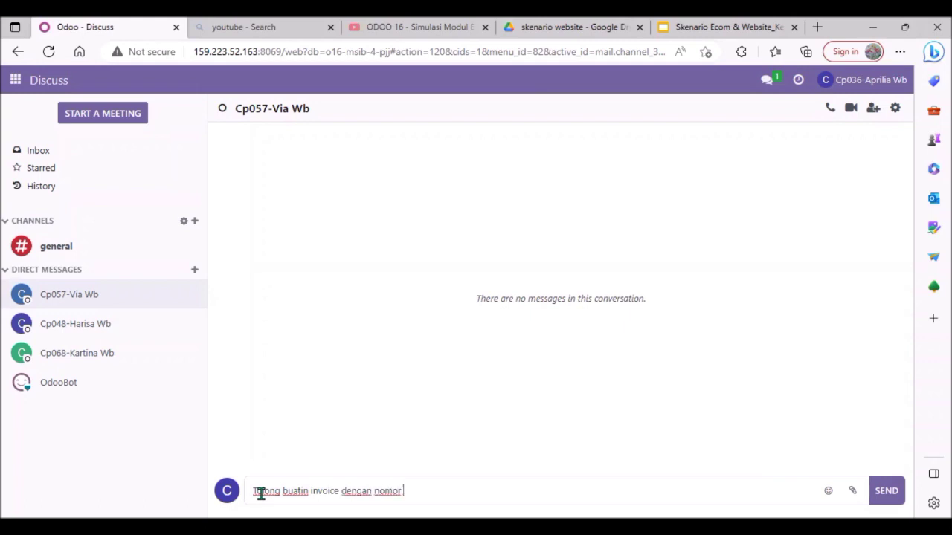
type("S00242")
Add the numbers of the three confirmed orders, separated by commas and "dan" before the last one, and send the message
left_click_drag(444, 491, 403, 491)
key("ctrl+c")
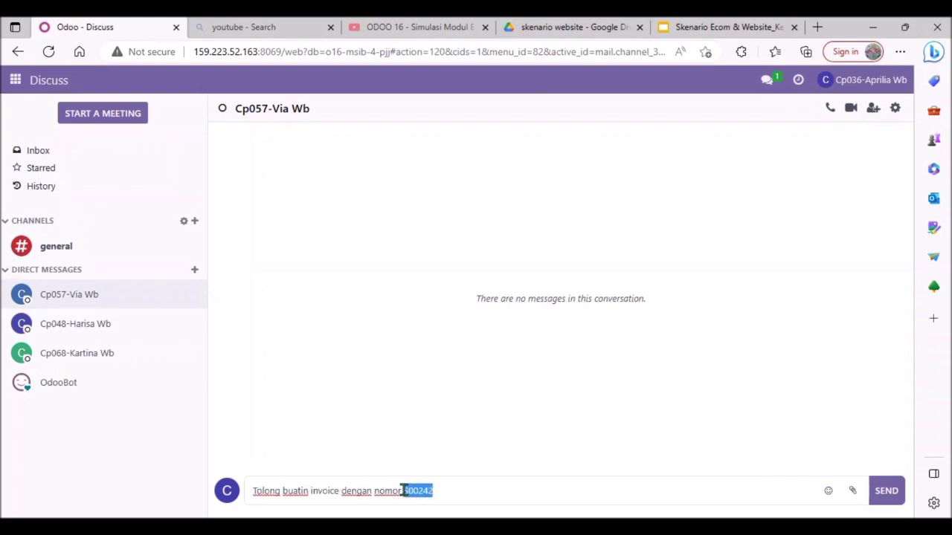
left_click(449, 495)
type(",")
key("ctrl+v")
type("3, dan")
key("ctrl+v")
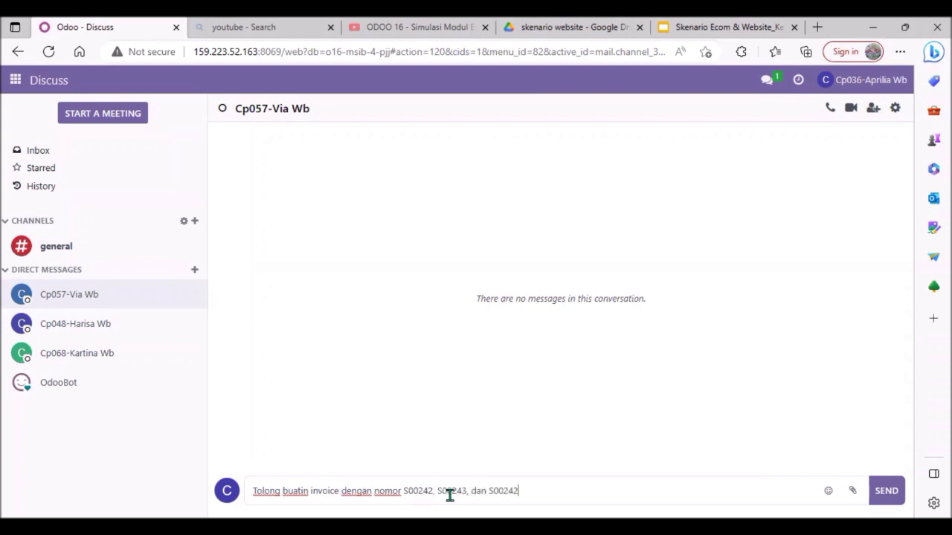
type("4")
left_click(887, 493)
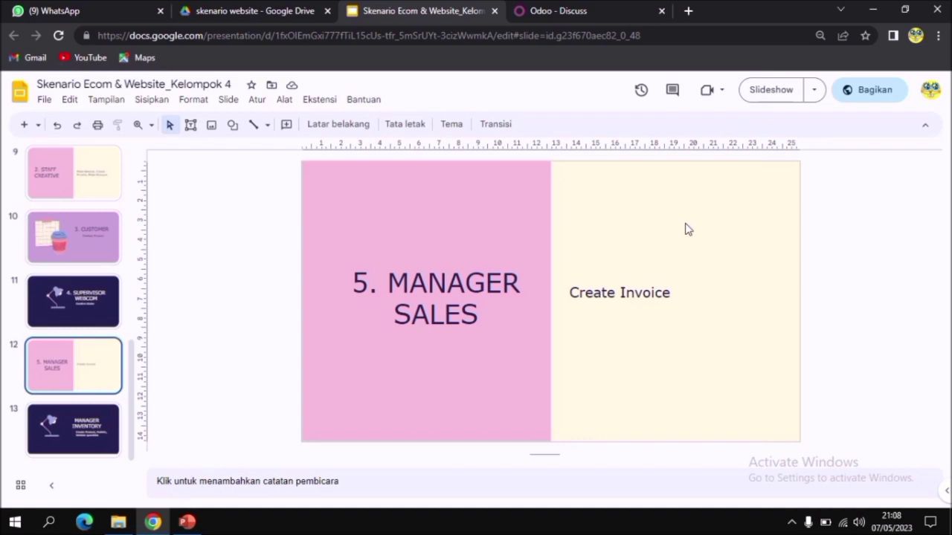
In the sales manager's Odoo session, go to the website's Orders list and open the SweetCake order totalling Rp 1,947,498.10
left_click(556, 15)
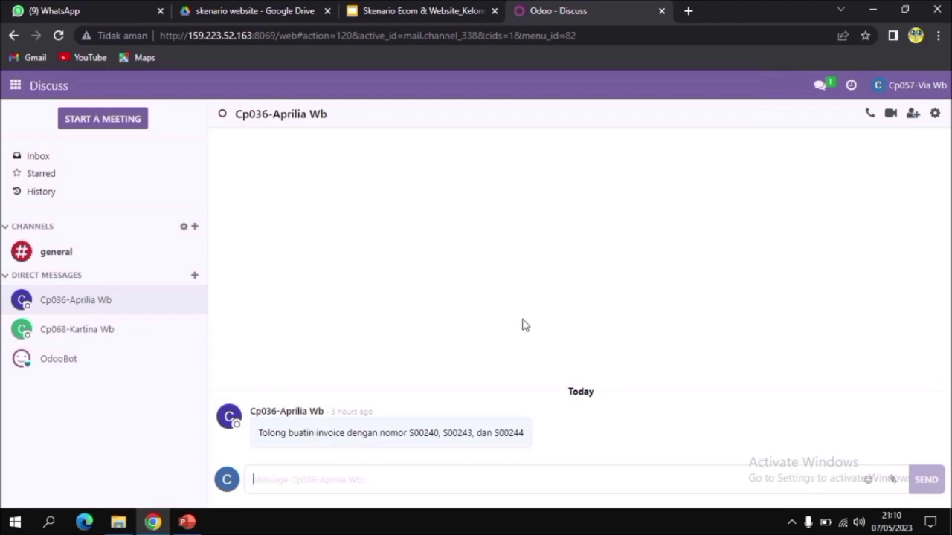
left_click(15, 86)
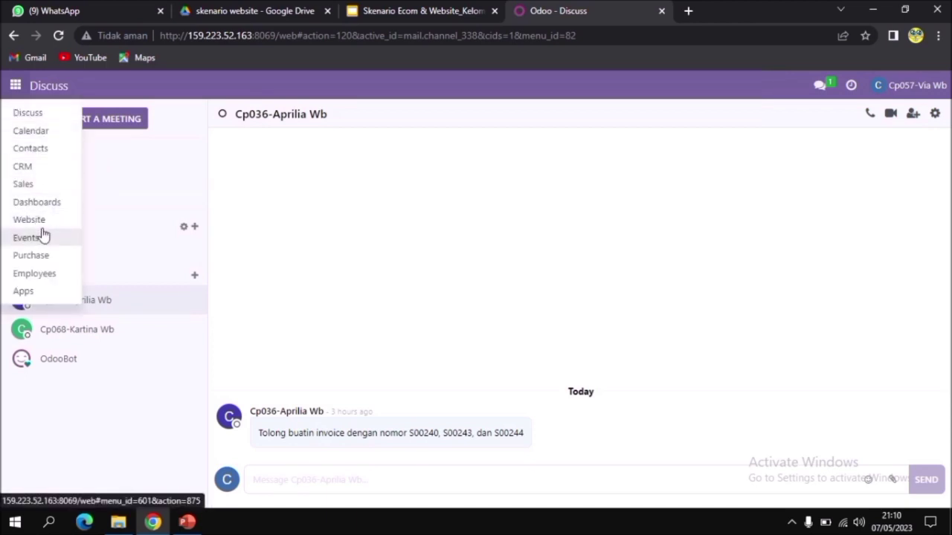
left_click(19, 221)
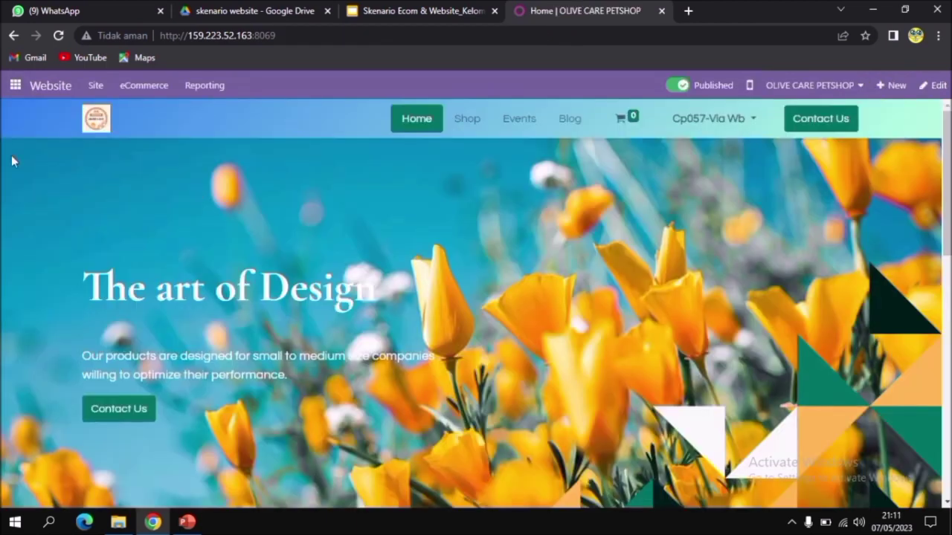
left_click(145, 89)
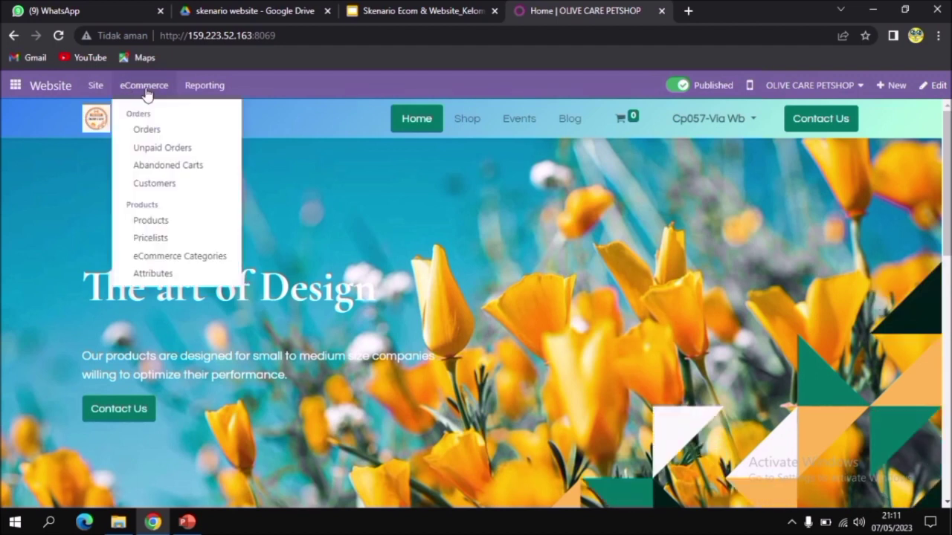
left_click(154, 129)
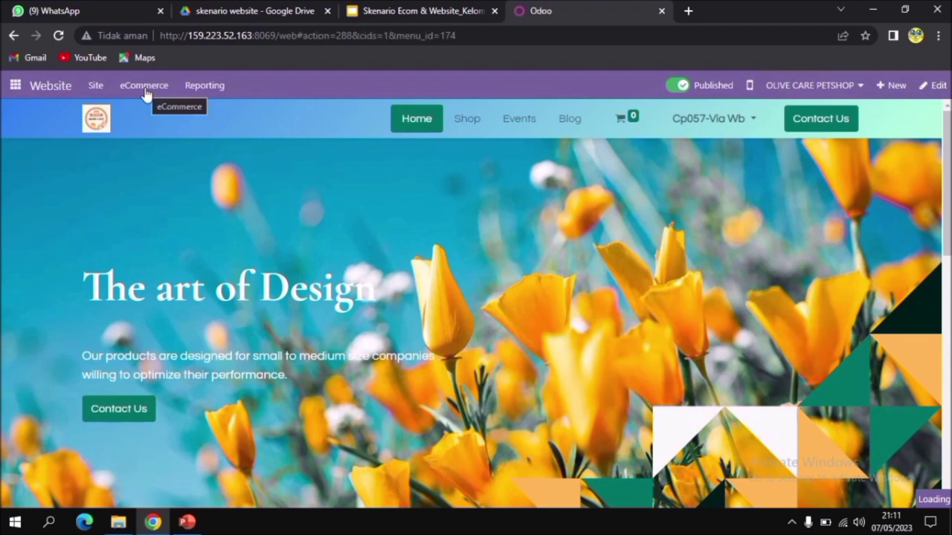
left_click(145, 93)
left_click(329, 127)
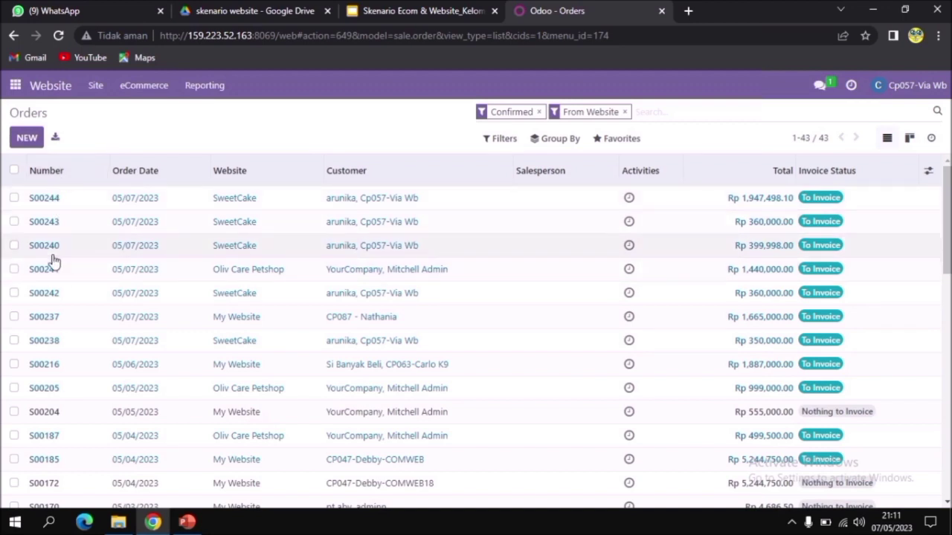
double_click(66, 199)
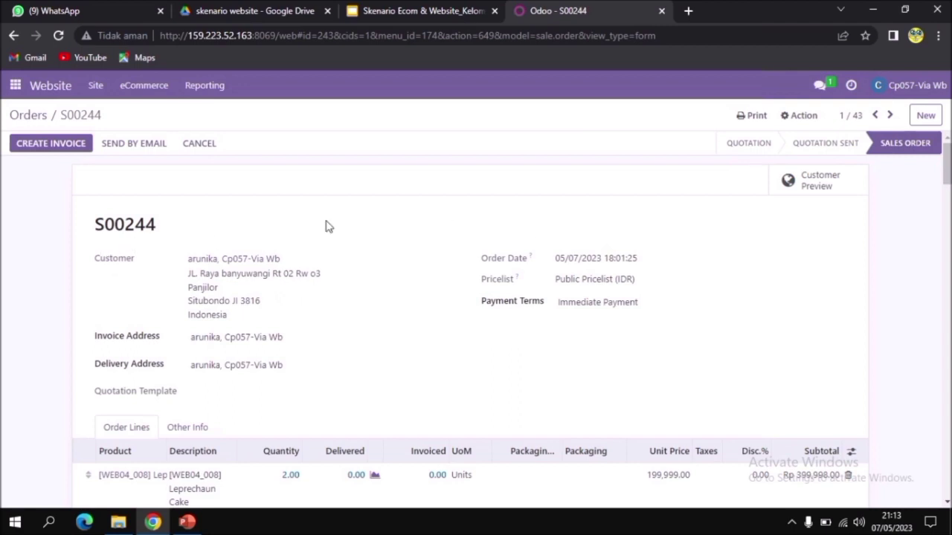
Create and view a fixed-amount down payment invoice of Rp 1,947,498.10 for the open order, and review the draft
left_click(66, 148)
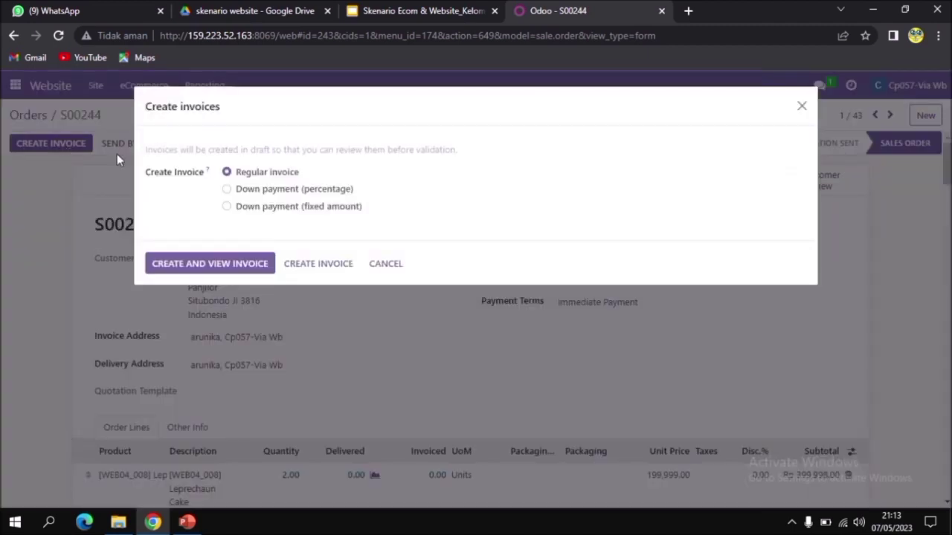
left_click(227, 208)
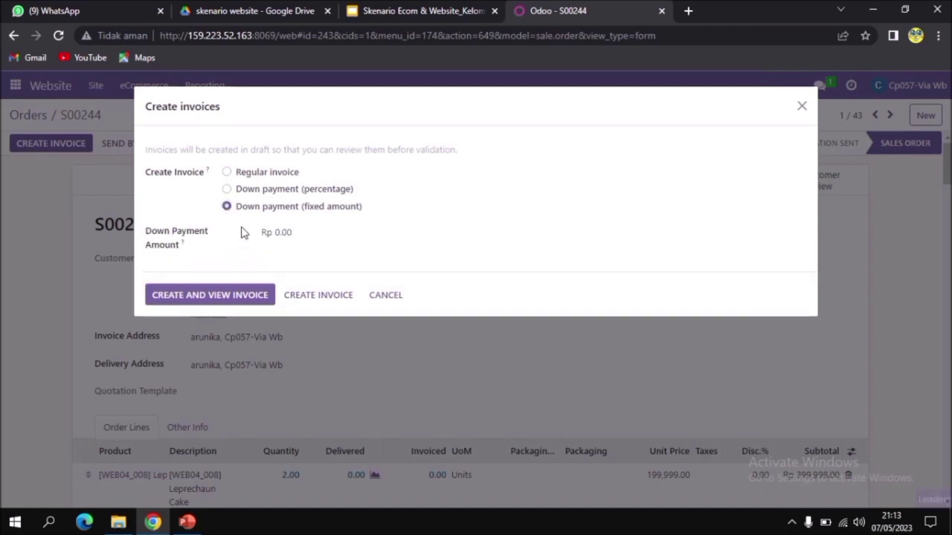
left_click_drag(316, 233, 256, 241)
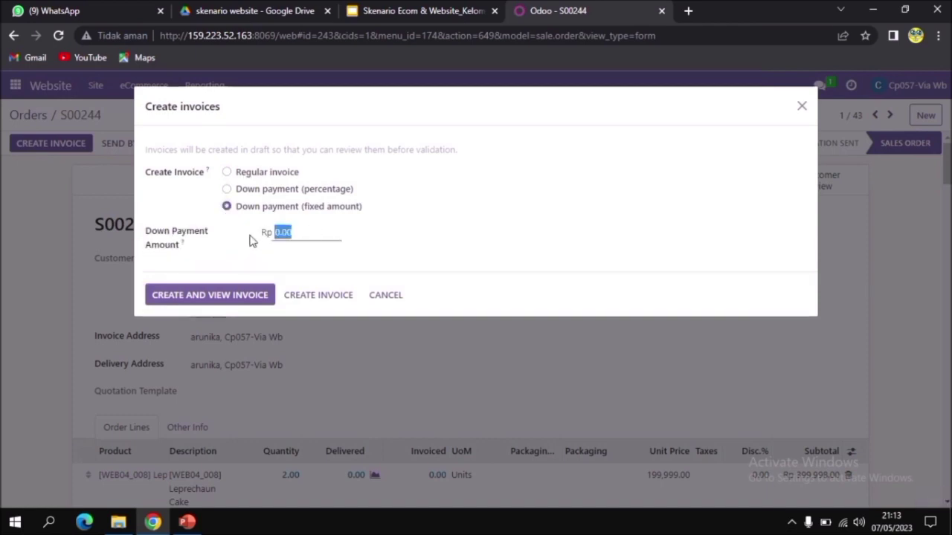
type("1,947,498.10")
left_click(211, 300)
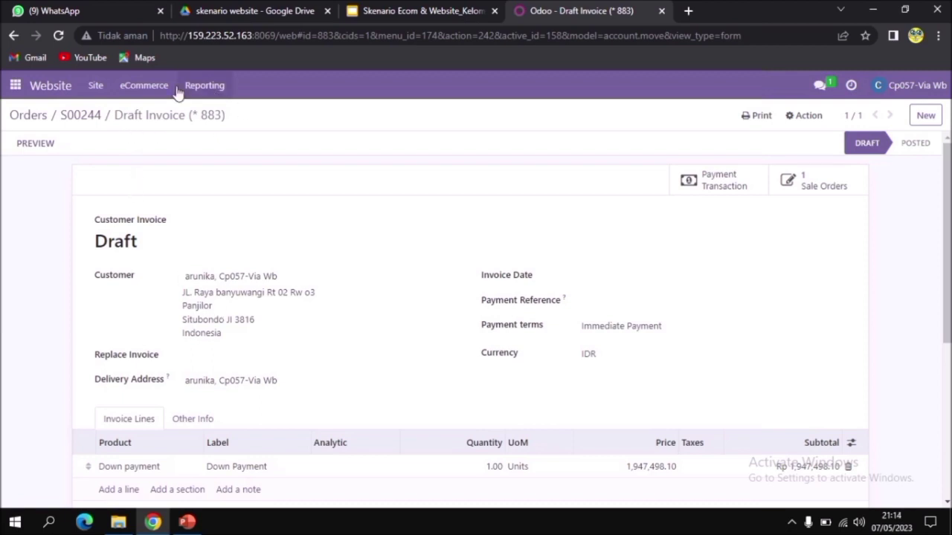
scroll(245, 266, "down", 1)
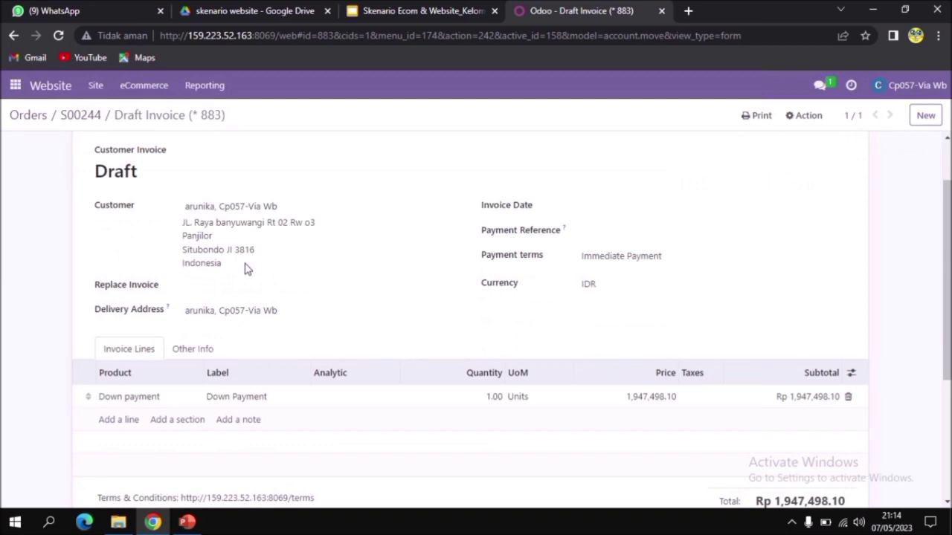
scroll(247, 271, "down", 1)
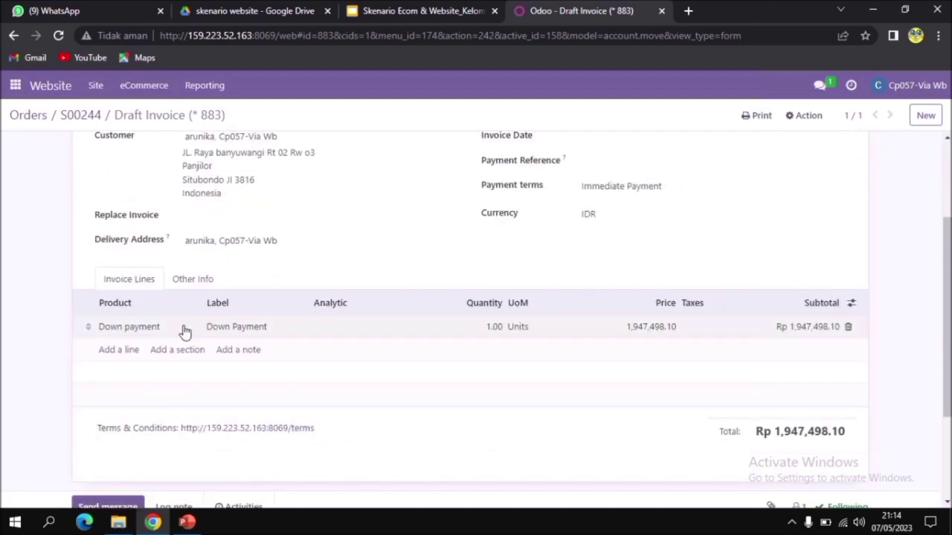
scroll(614, 322, "up", 2)
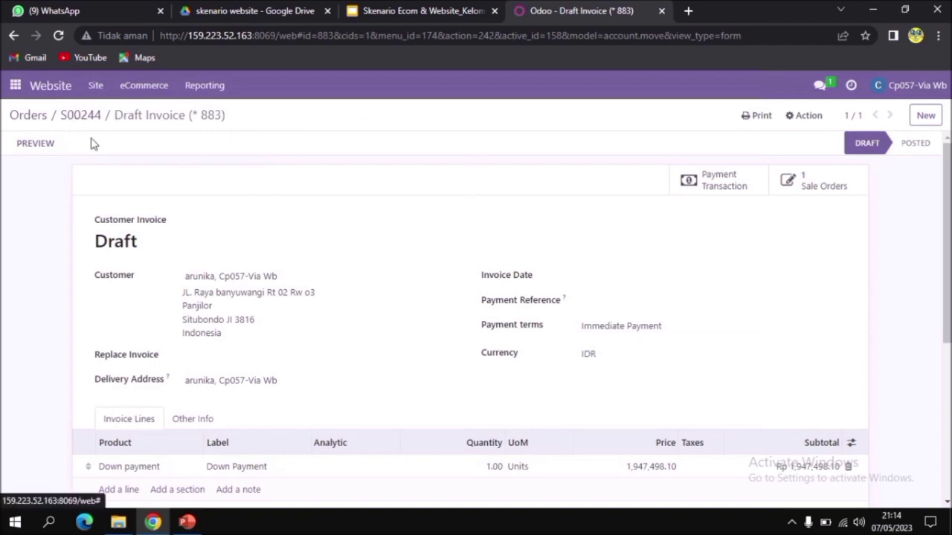
scroll(686, 391, "down", 2)
scroll(685, 391, "up", 2)
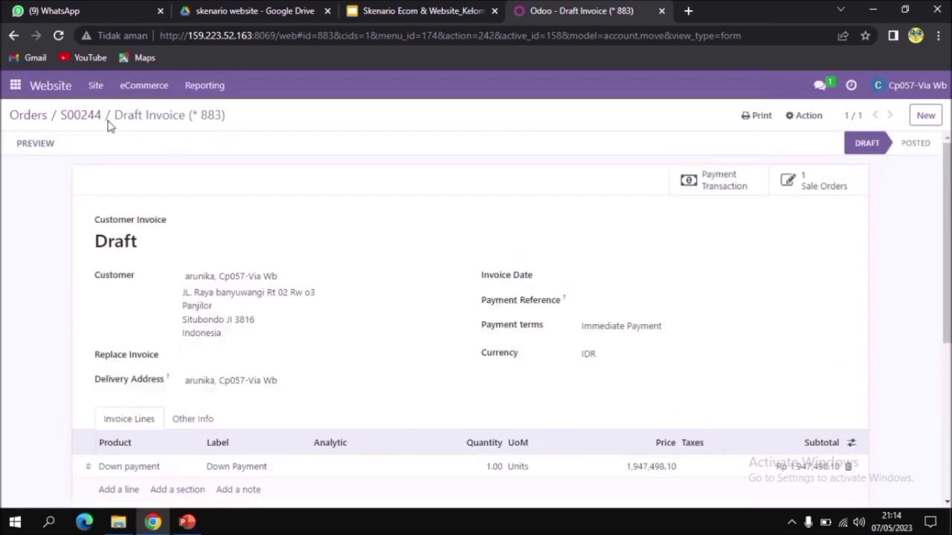
Return to the Orders list, open the Rp 360,000 SweetCake order just below the Rp 1,947,498.10 one, and copy its total
left_click(41, 124)
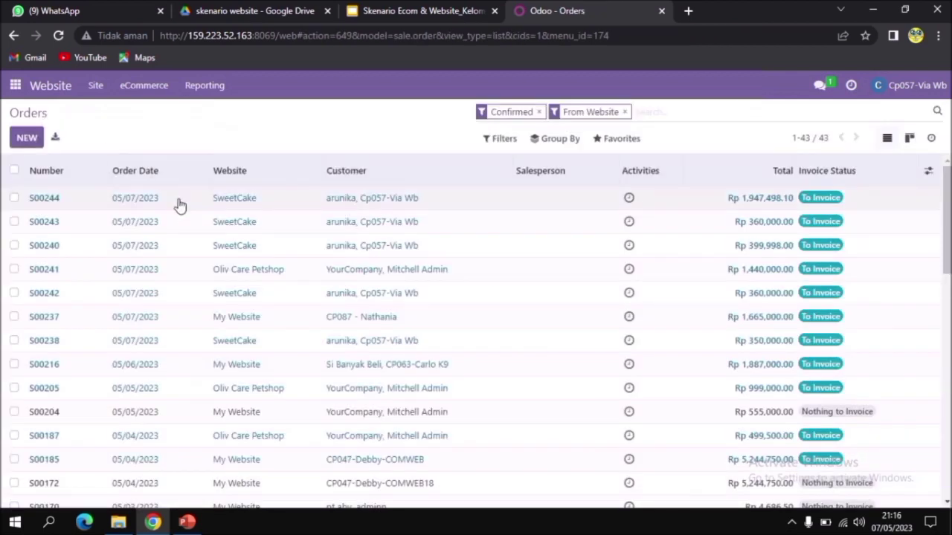
double_click(49, 226)
left_click(14, 222)
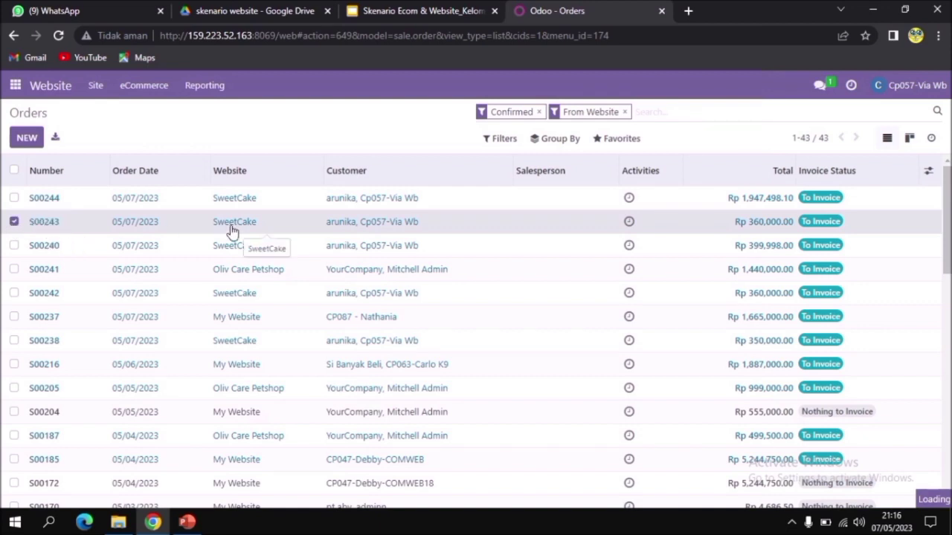
scroll(636, 284, "down", 2)
scroll(469, 271, "down", 4)
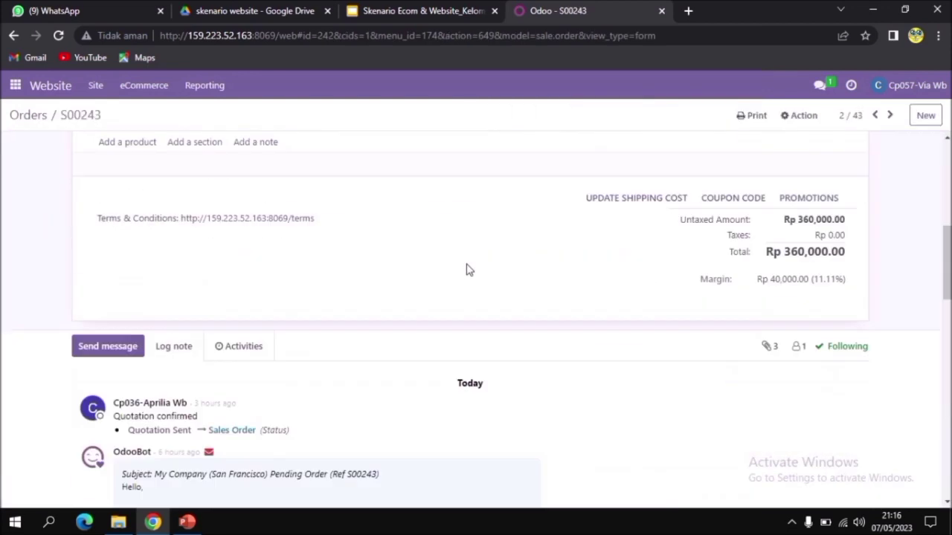
scroll(469, 270, "up", 2)
left_click_drag(784, 392, 855, 406)
key("ctrl+c")
scroll(536, 320, "up", 5)
Create a fixed-amount down payment invoice of Rp 360,000.00 for this order and view the draft's invoice lines
left_click(73, 144)
left_click(226, 206)
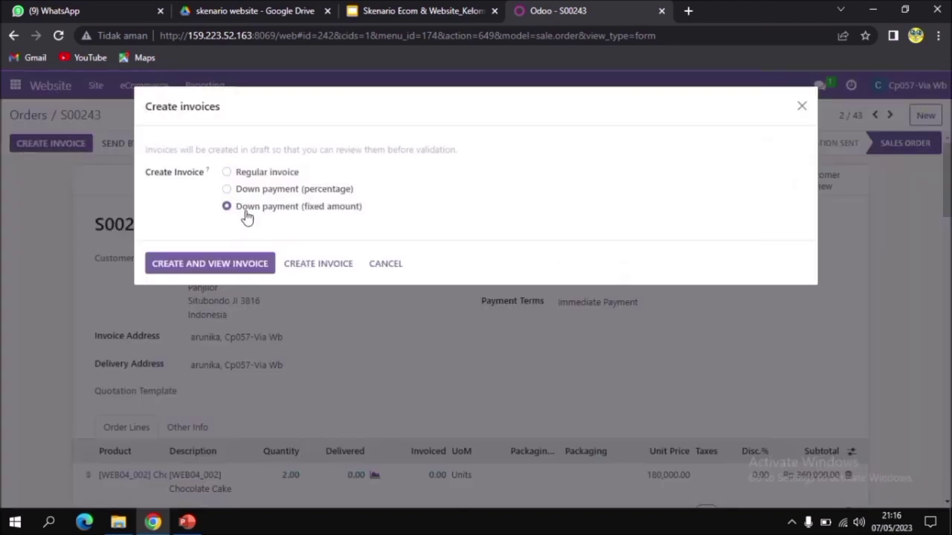
key("ctrl+v")
left_click(244, 292)
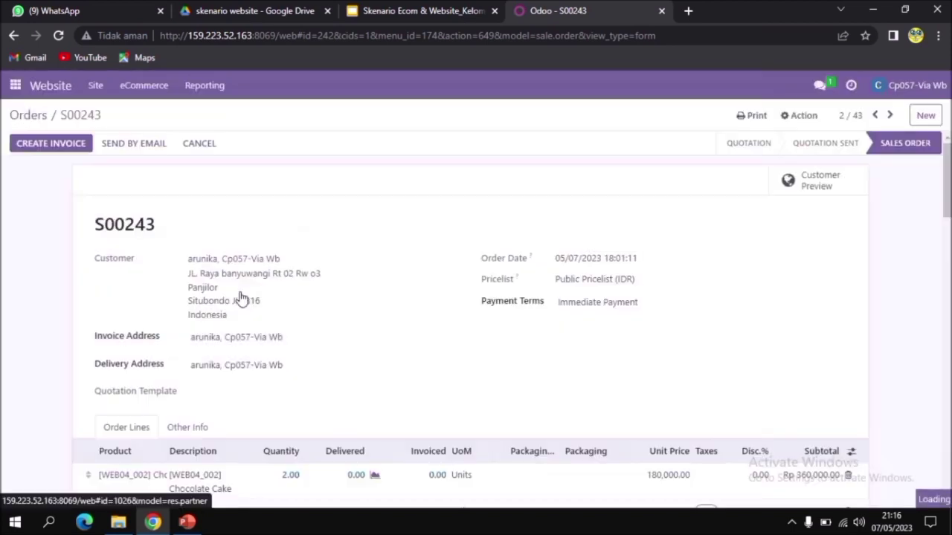
scroll(269, 307, "down", 4)
scroll(267, 305, "down", 2)
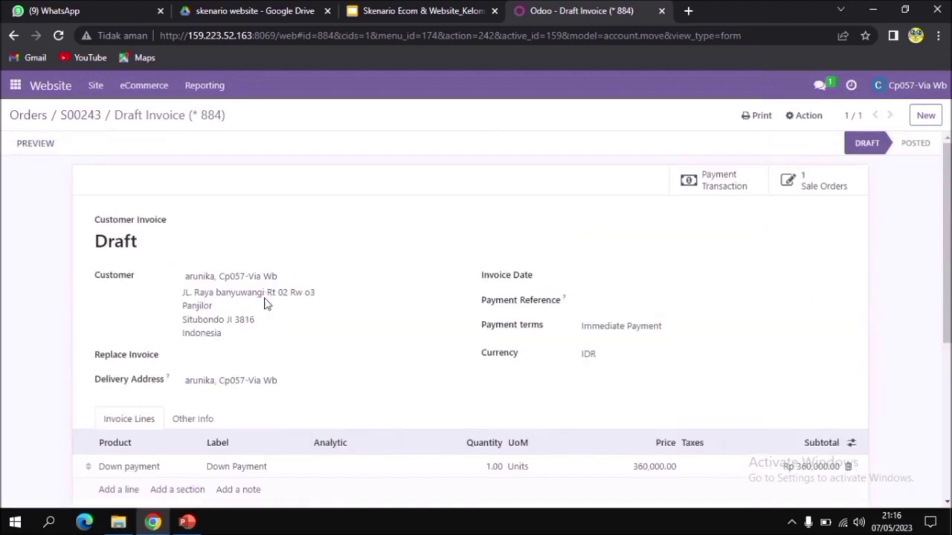
Go back to the Orders list, open the SweetCake order totalling Rp 399,998.00, and copy its total
left_click(27, 119)
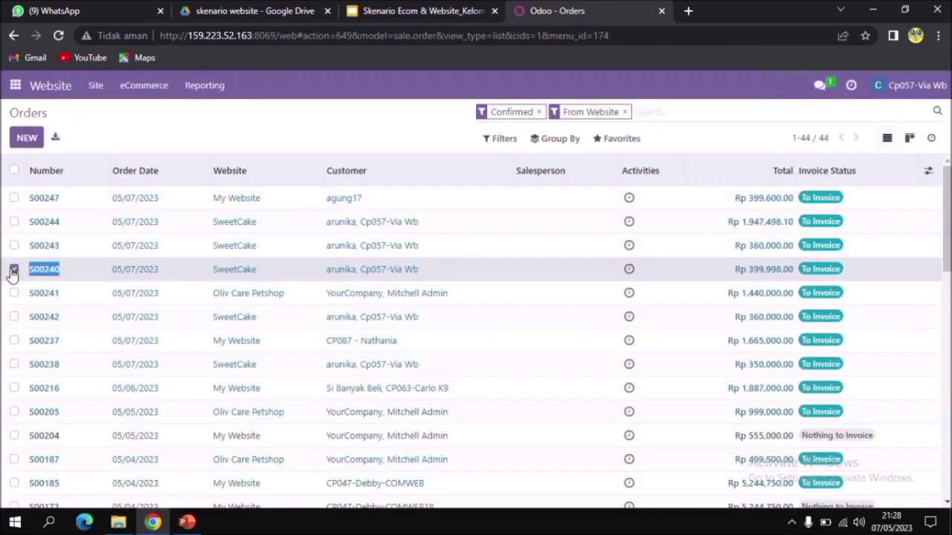
left_click(16, 271)
scroll(495, 312, "down", 5)
left_click_drag(782, 335, 828, 343)
key("ctrl+c")
scroll(587, 337, "up", 10)
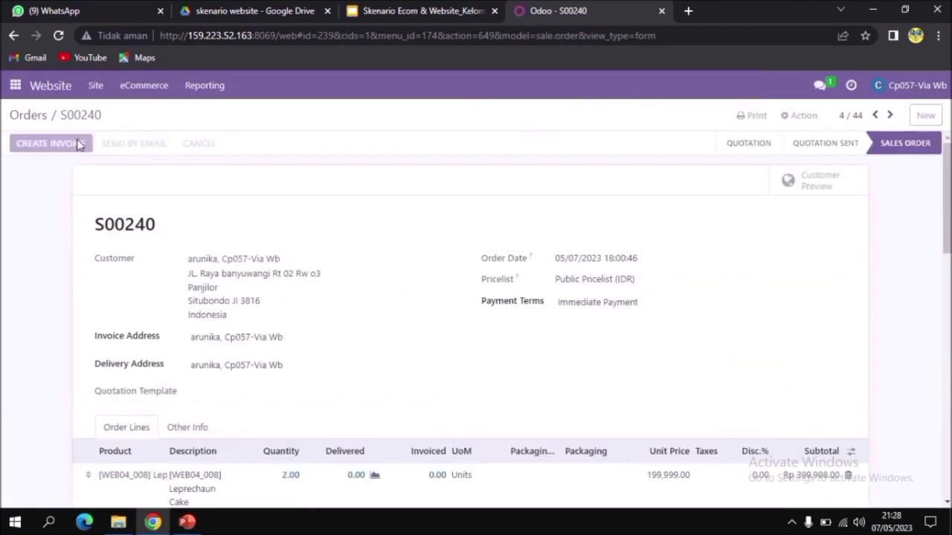
Create and view a fixed-amount down payment invoice of Rp 399,998.00 for the open order
left_click(50, 143)
left_click(253, 207)
key("ctrl+v")
left_click(210, 295)
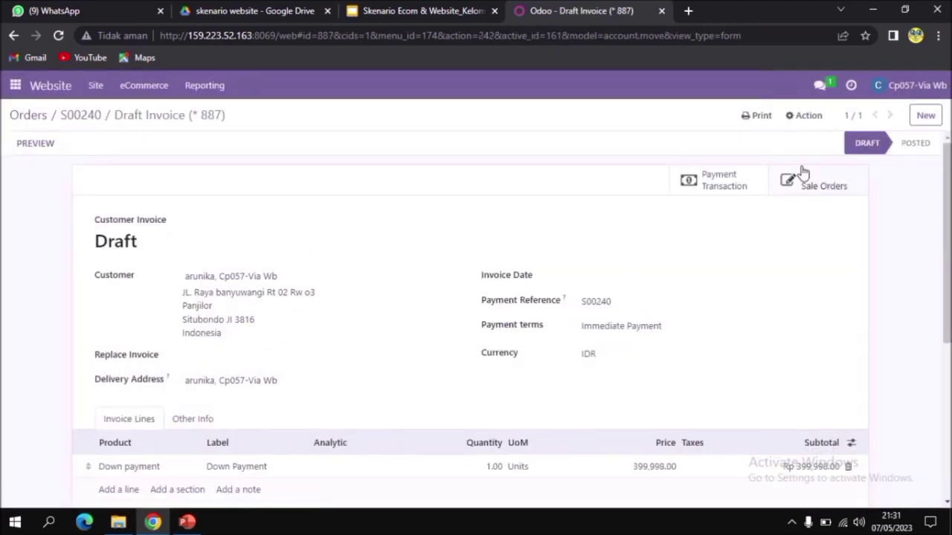
Open Discuss and start a direct message conversation with the finance staff member's account
left_click(15, 85)
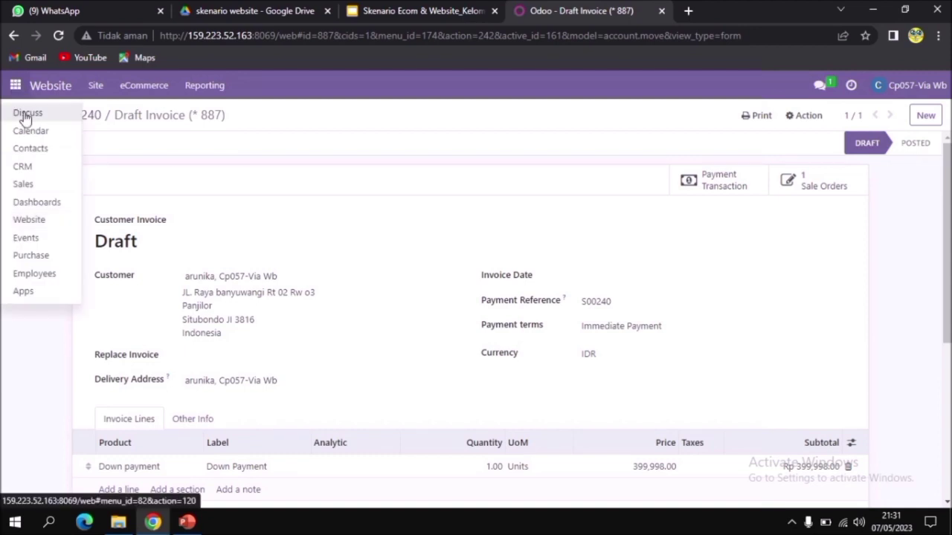
left_click(27, 116)
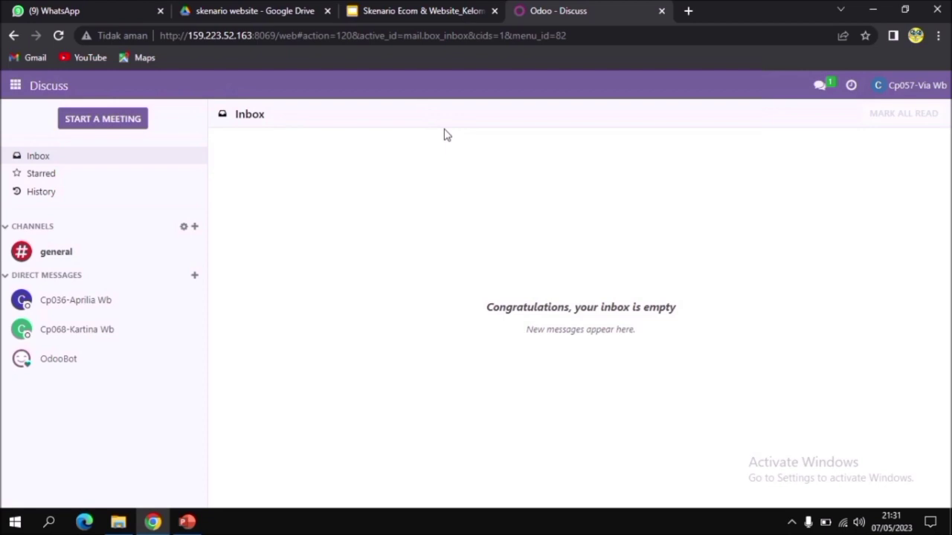
left_click(195, 278)
type("dea wb")
key("Return")
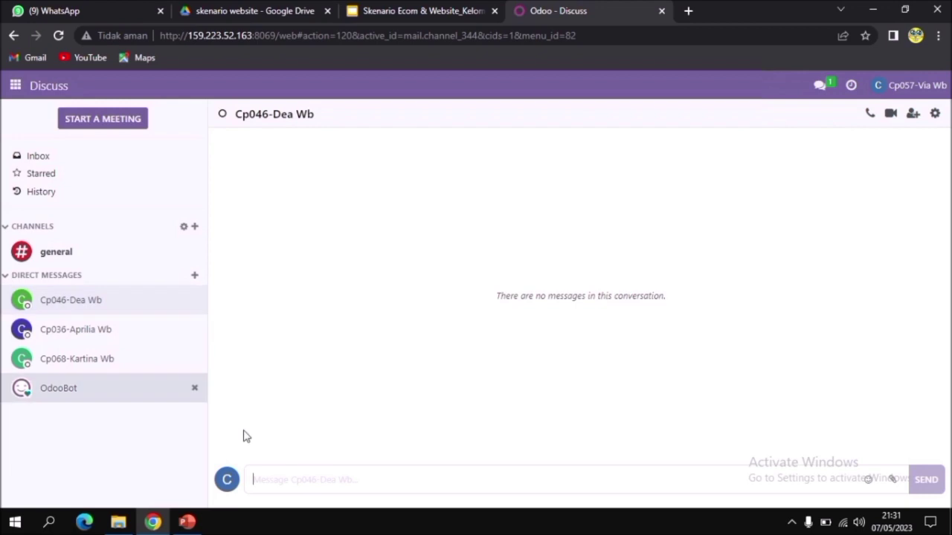
Send the message "Tolong register payment pada draft invoice" followed by the three invoiced order numbers in ascending order, separated by commas
type("Tolong reg")
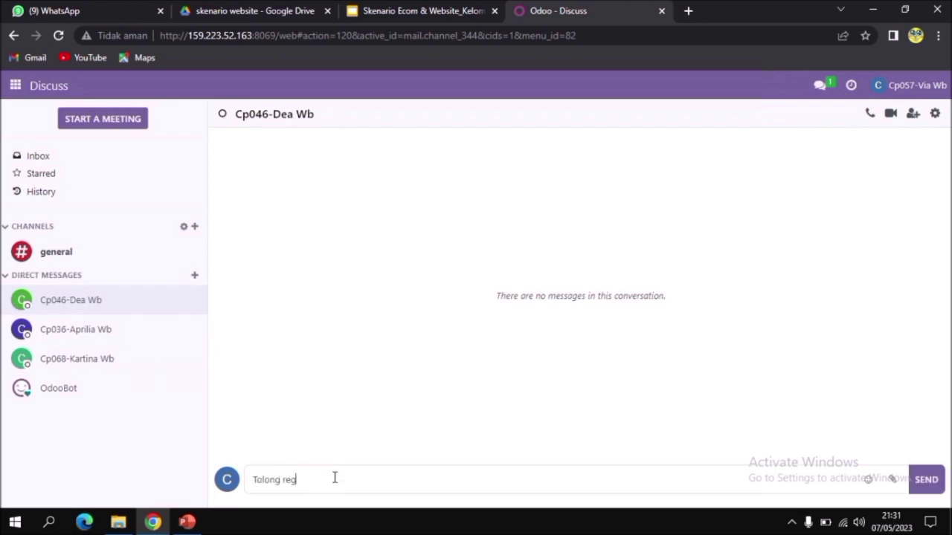
type("ister payment pada draft invoice S00243")
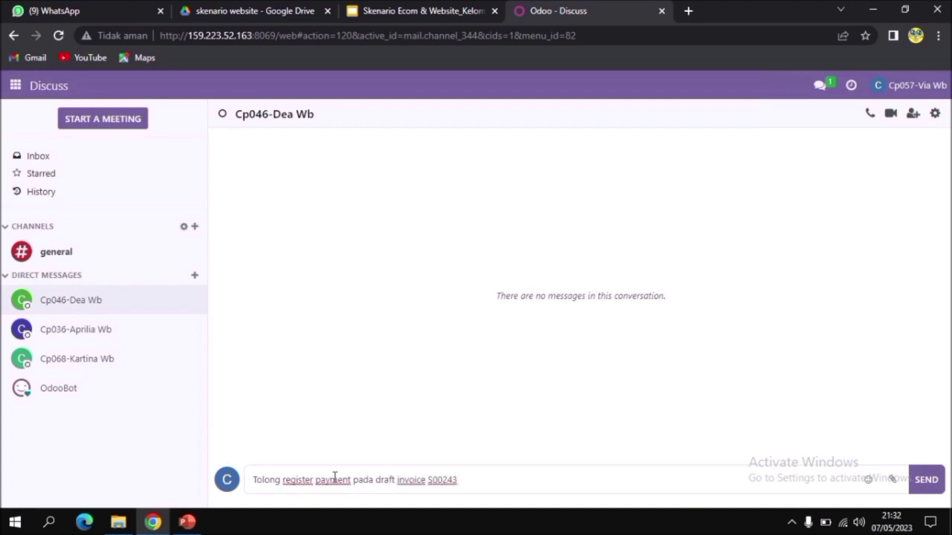
key("BackSpace")
type("0, S00243, S00244")
key("Return")
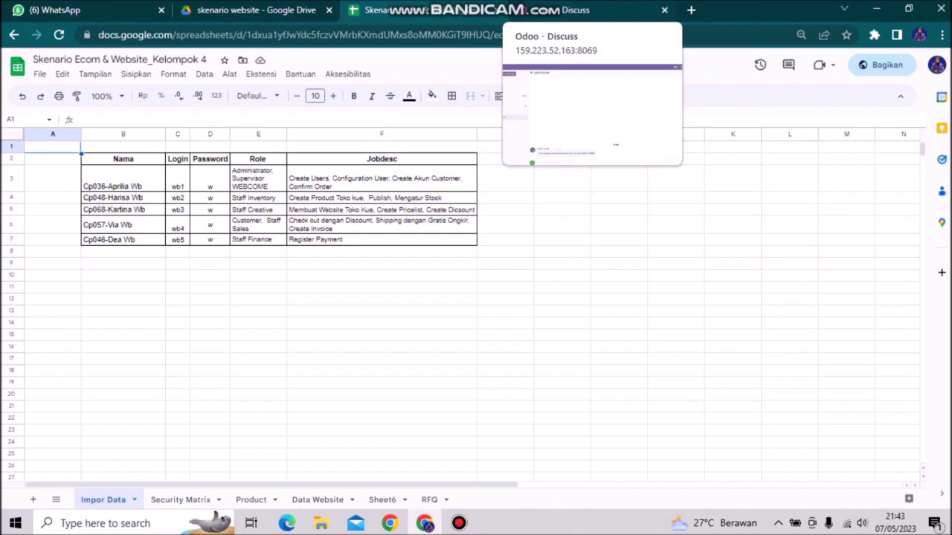
In the finance staff's Odoo session, read the payment request in Discuss and copy each of the three order numbers
left_click(580, 9)
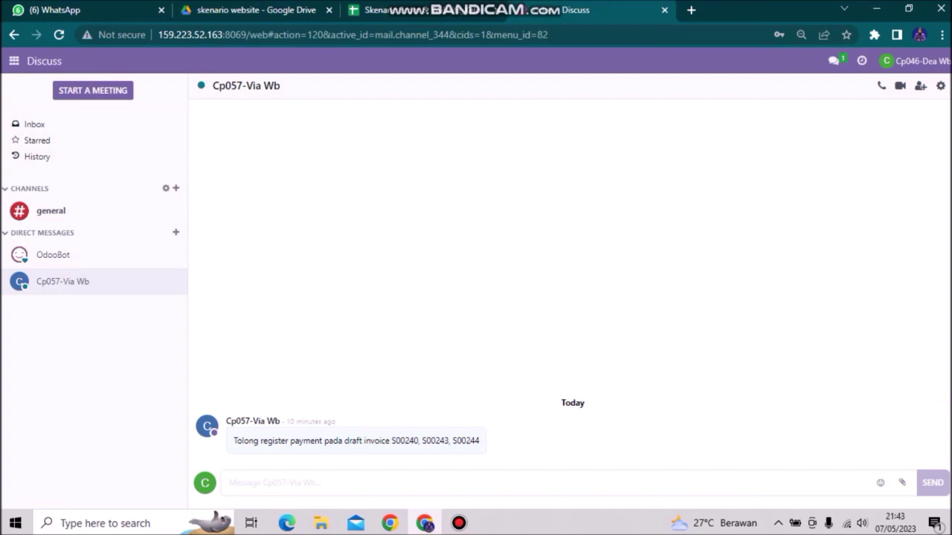
mouse_move(523, 439)
left_click_drag(392, 441, 420, 441)
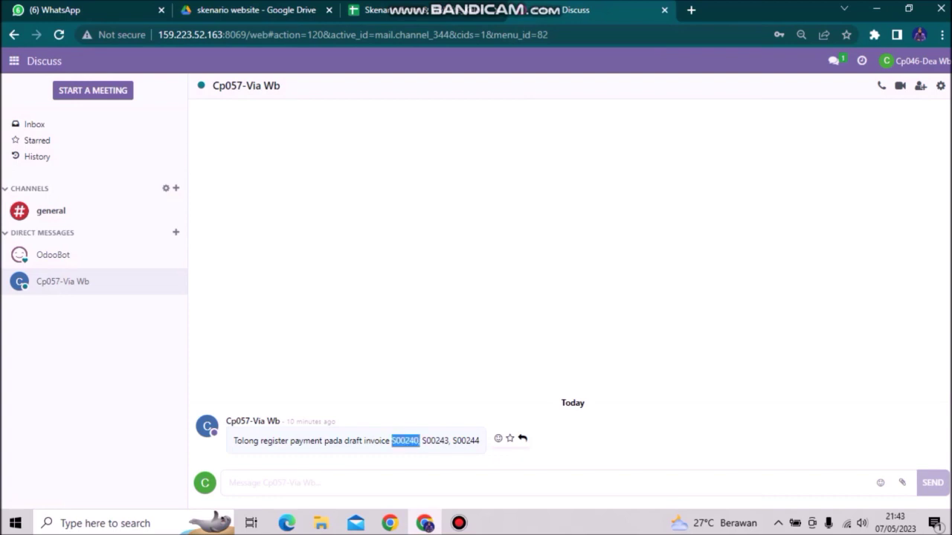
left_click_drag(422, 441, 451, 441)
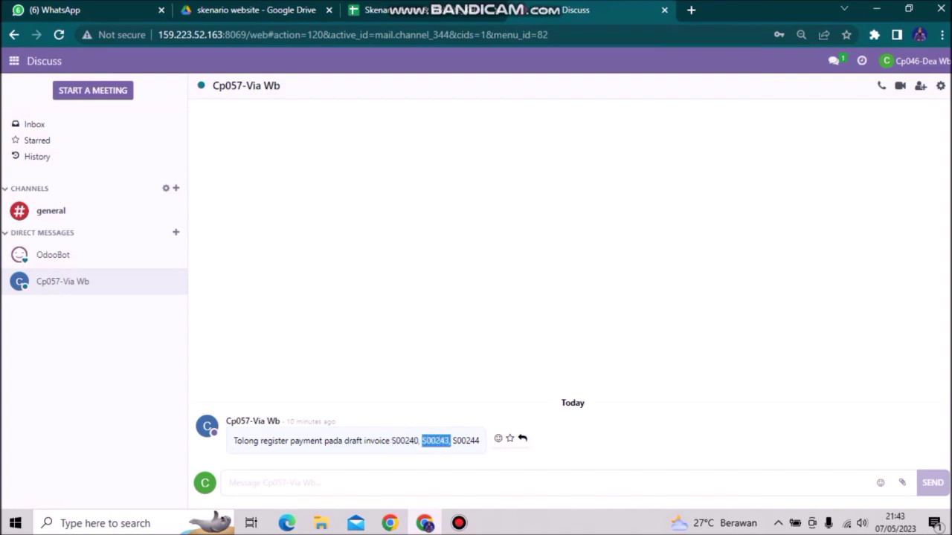
left_click_drag(452, 441, 480, 442)
left_click(476, 446)
left_click(482, 443)
left_click(480, 444)
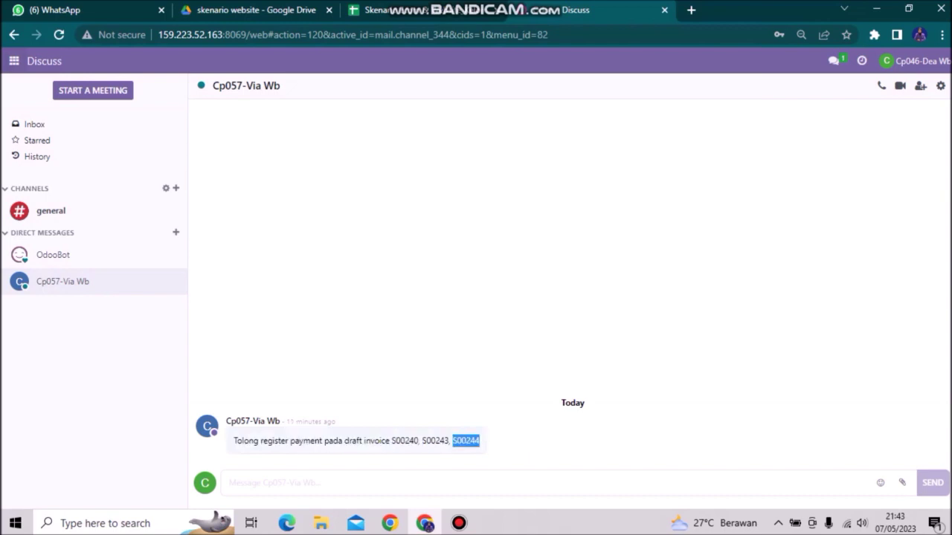
Open the Customer Invoices list from the Accounting dashboard, leaving the blank new invoice form
left_click(13, 60)
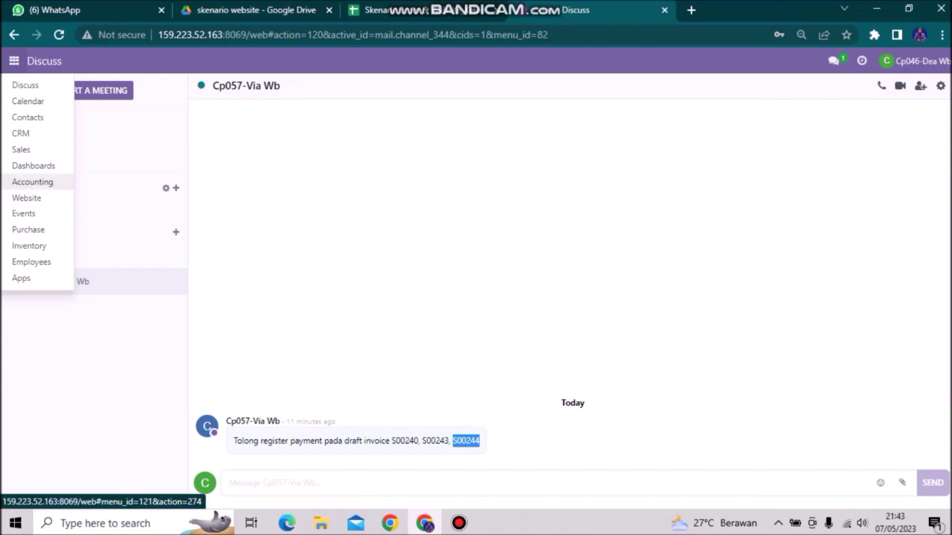
left_click(32, 182)
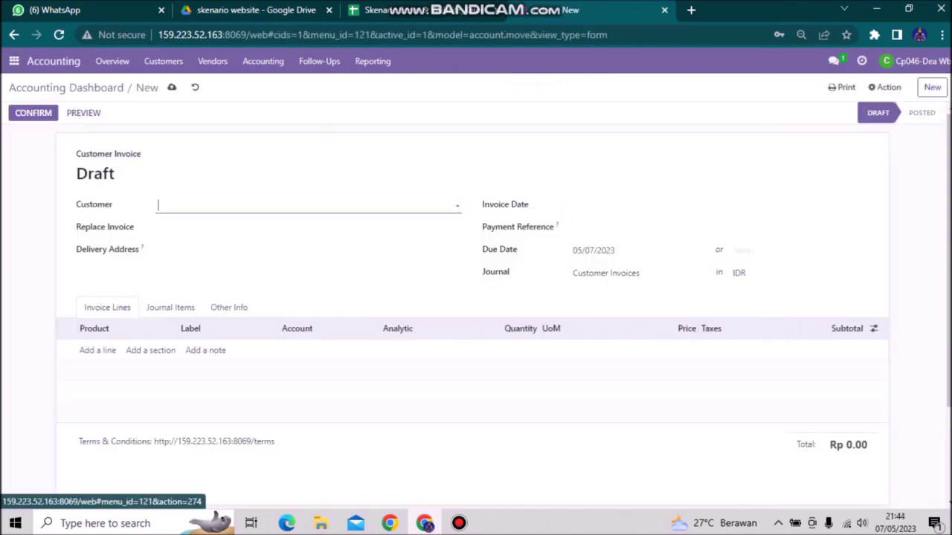
left_click(14, 35)
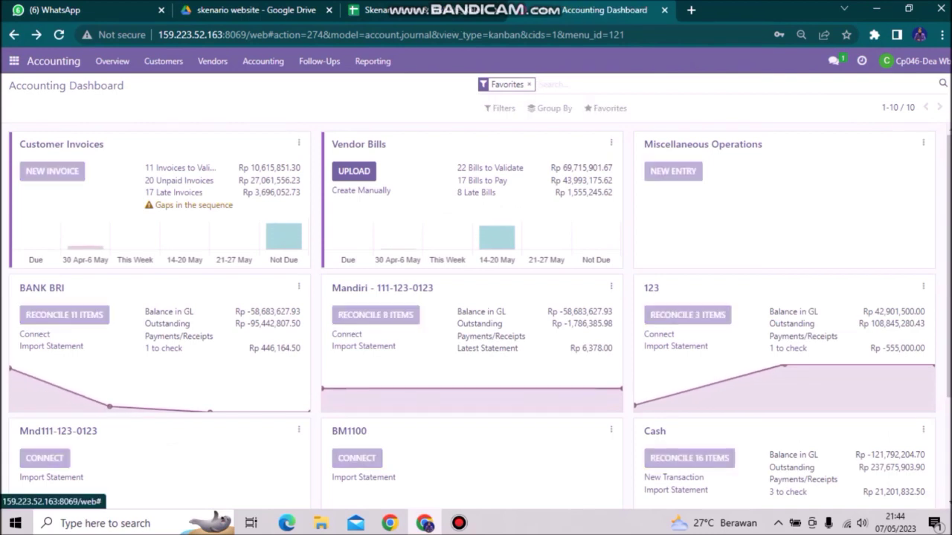
left_click(62, 144)
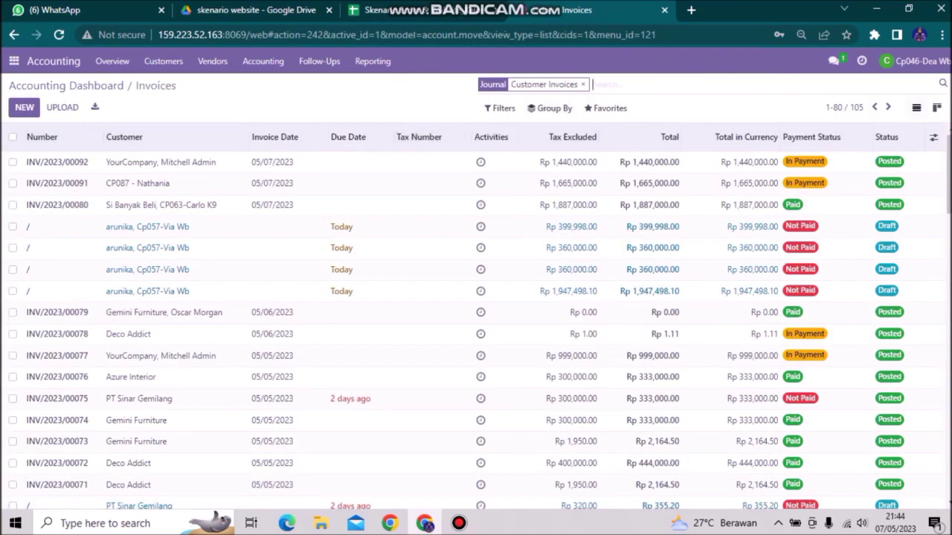
Search the invoices for the first copied order number from the clipboard history and open its draft invoice for Rp 399,998.00
key("super+v")
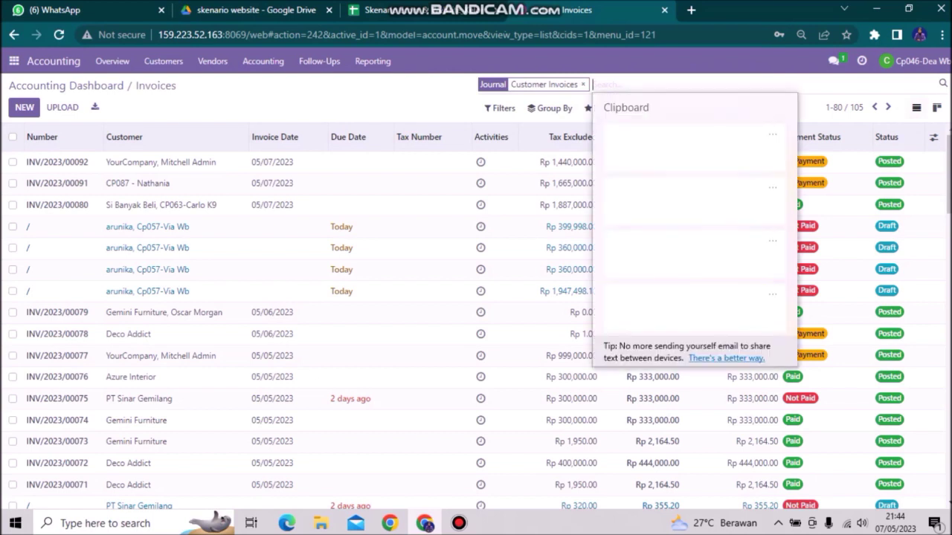
key("Down")
key("Down")
key("Return")
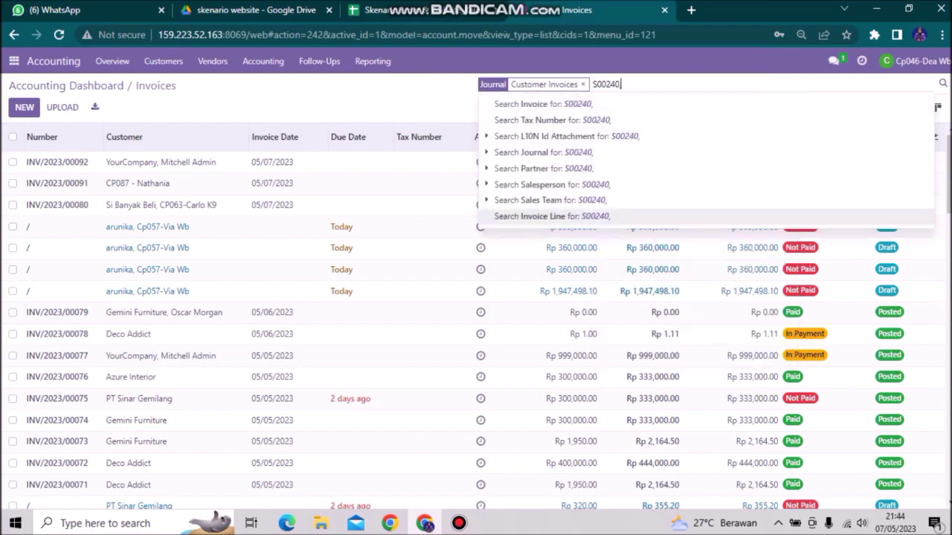
key("Return")
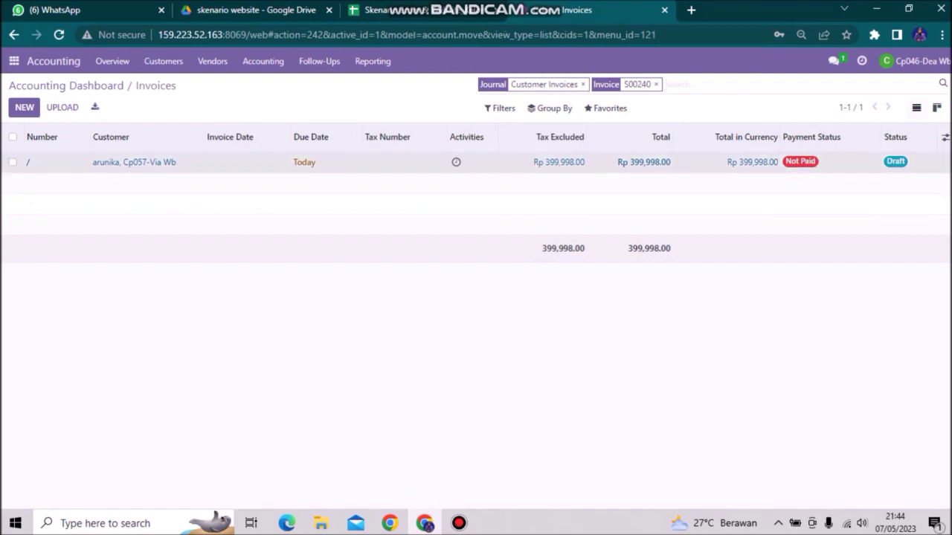
left_click(134, 162)
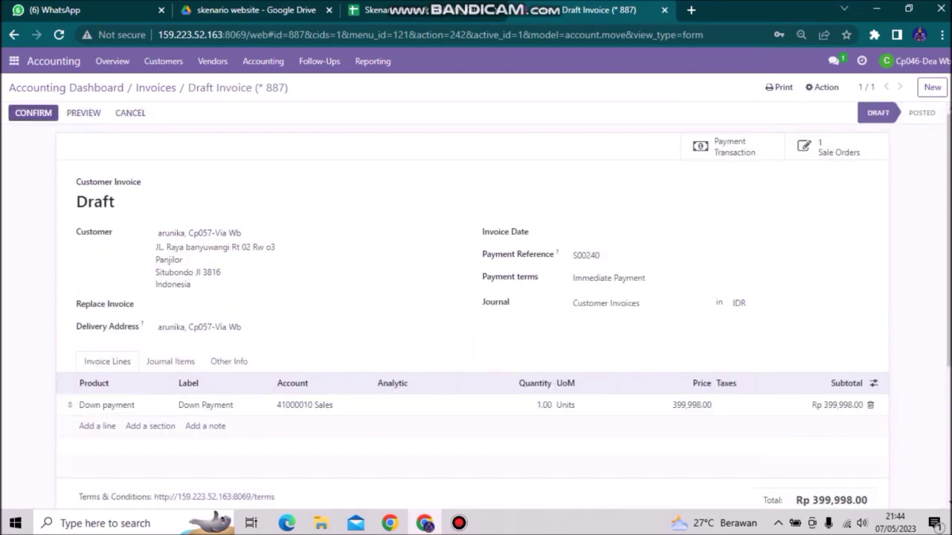
Confirm the Rp 399,998.00 draft down payment invoice and review its posted details
left_click(33, 112)
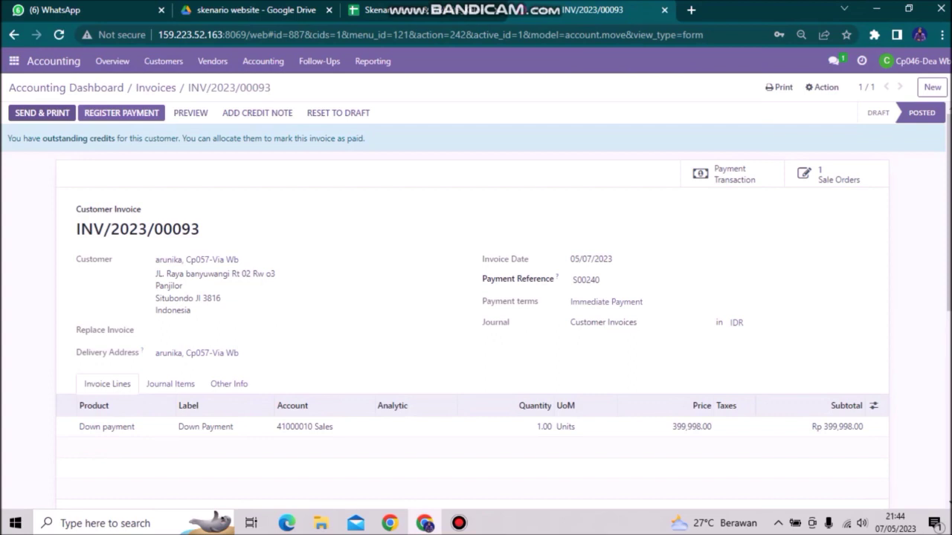
scroll(476, 298, "down", 3)
scroll(476, 297, "up", 2)
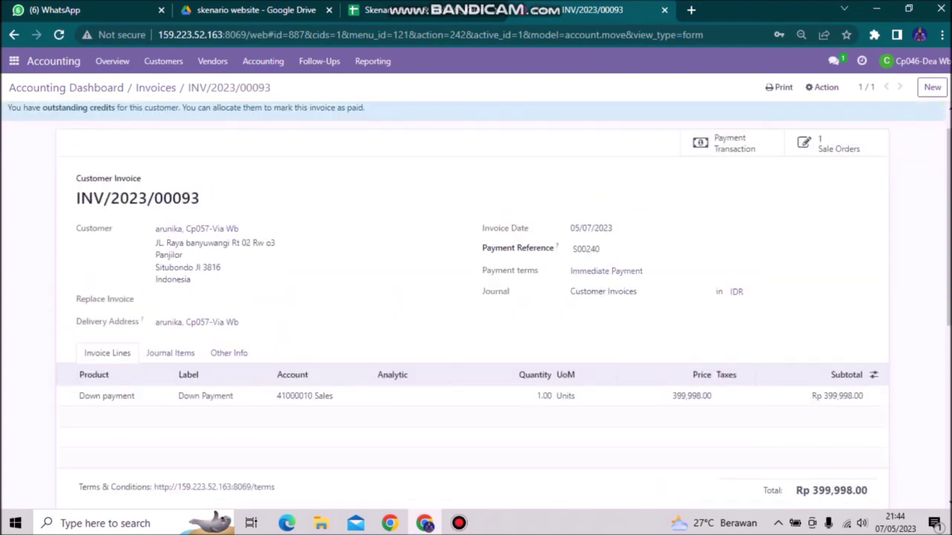
scroll(476, 298, "up", 1)
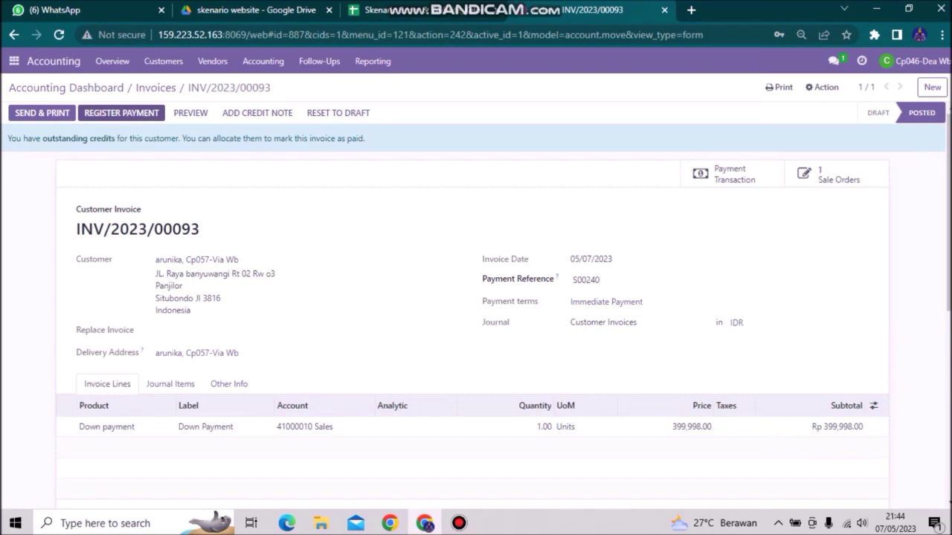
Register the Rp 399,998.00 payment for the invoice in journal 123 with the Manual method, and check the invoice's payment record
left_click(121, 113)
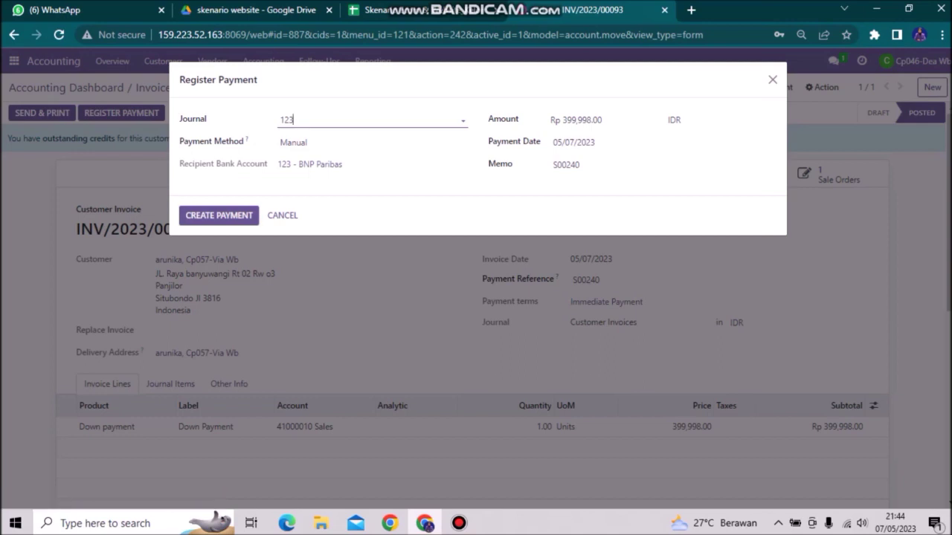
left_click(218, 215)
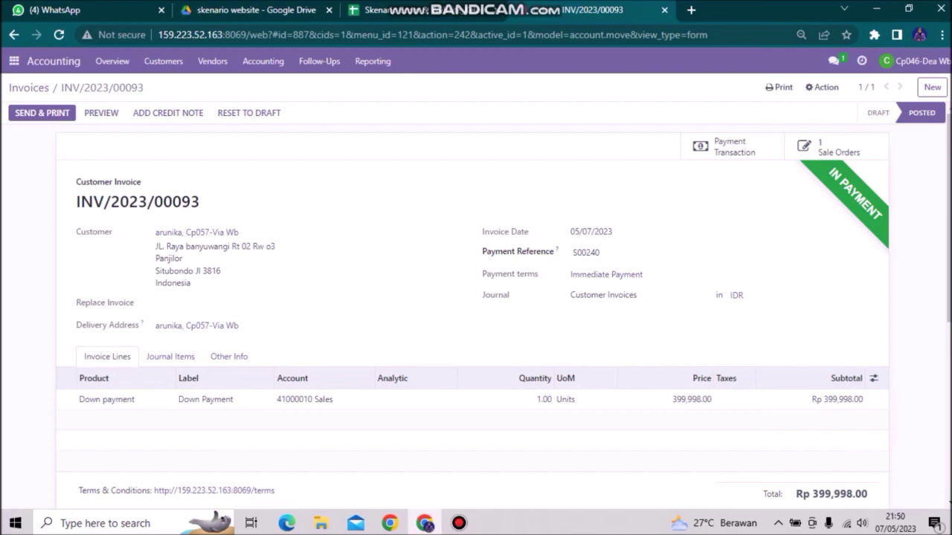
scroll(476, 297, "down", 5)
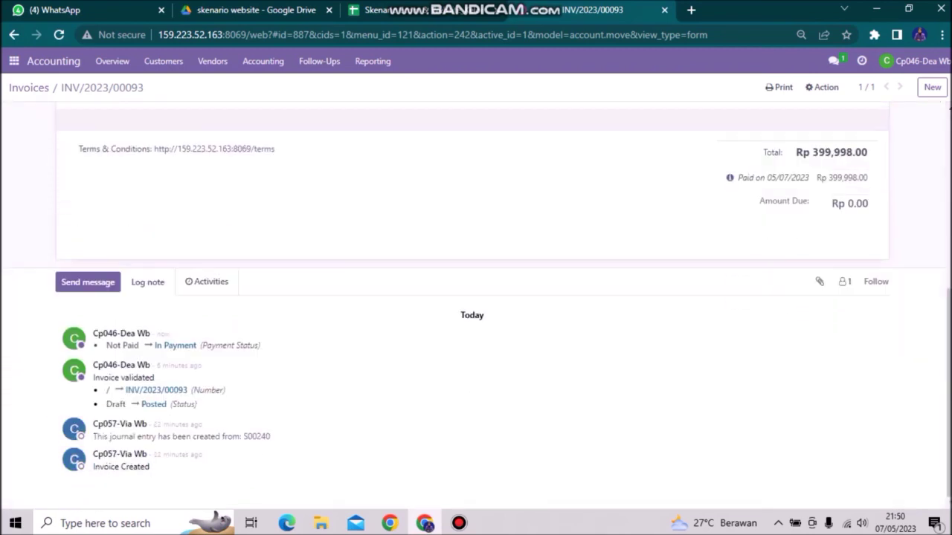
scroll(476, 297, "up", 5)
scroll(476, 298, "down", 5)
scroll(476, 297, "up", 5)
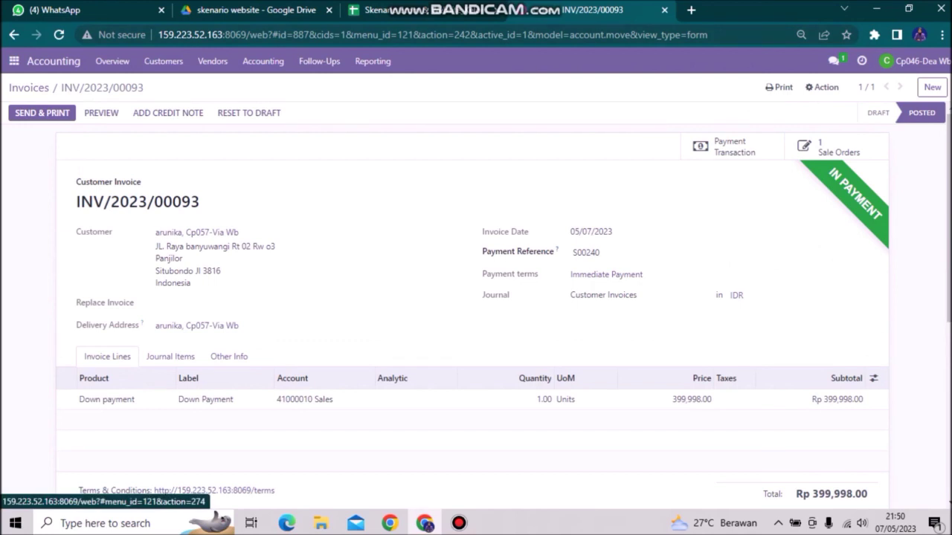
Open the Customer Invoices list from the Accounting dashboard and search it for only the first order number on the clipboard
left_click(54, 61)
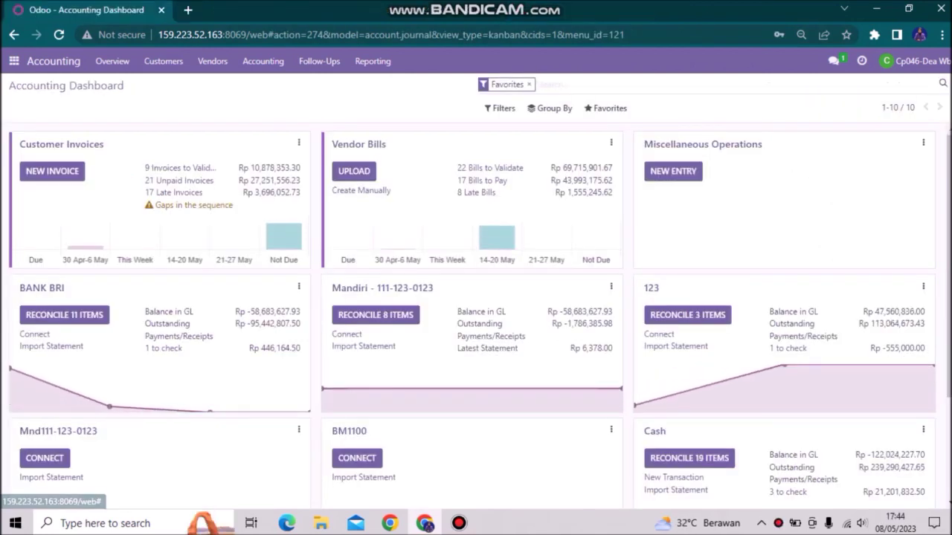
left_click(359, 145)
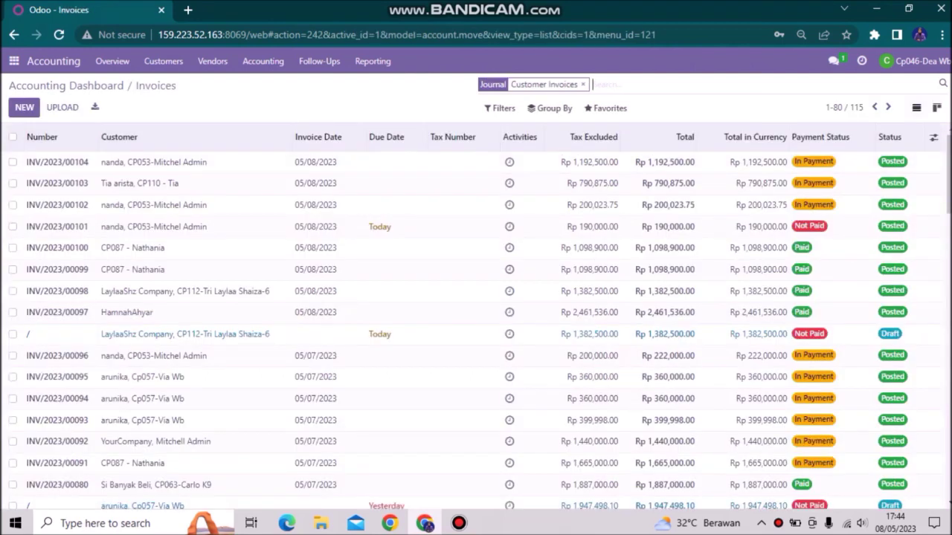
key("super+v")
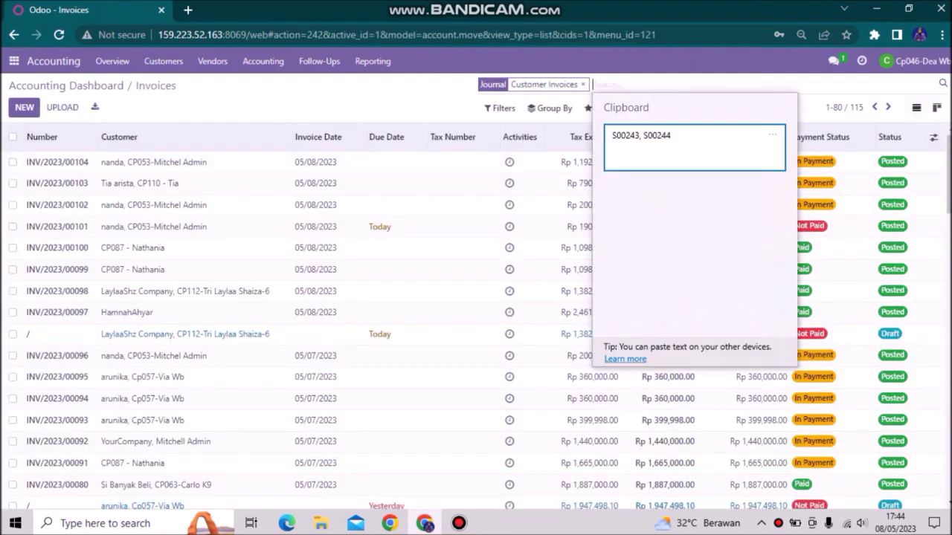
left_click(694, 148)
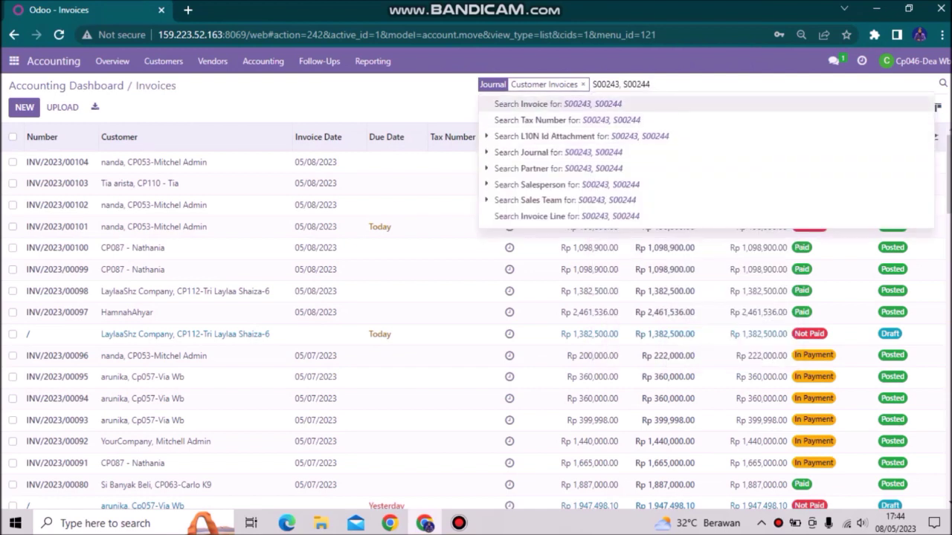
left_click_drag(650, 85, 622, 85)
key("shift+Left")
key("BackSpace")
key("Return")
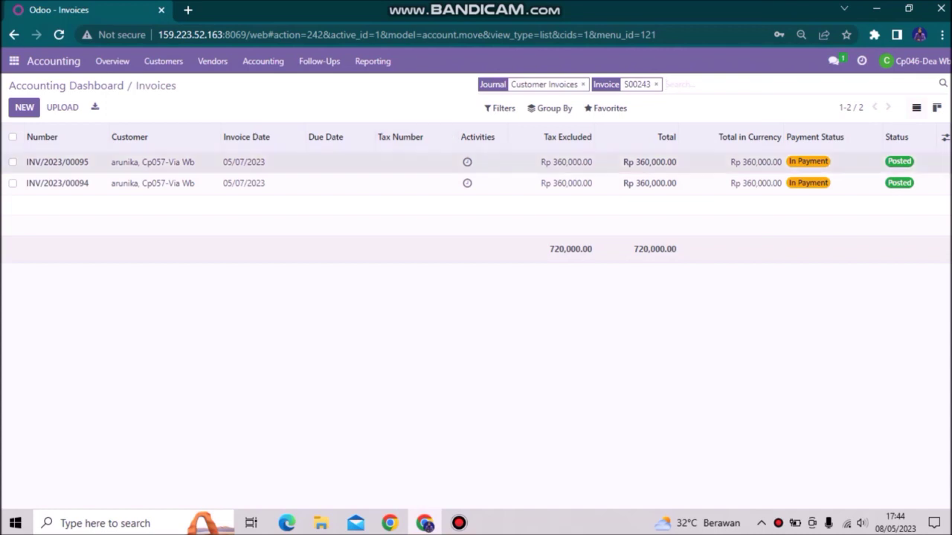
Open the first matching invoice, check its payment status and amount due, and return to the Accounting dashboard
left_click(245, 162)
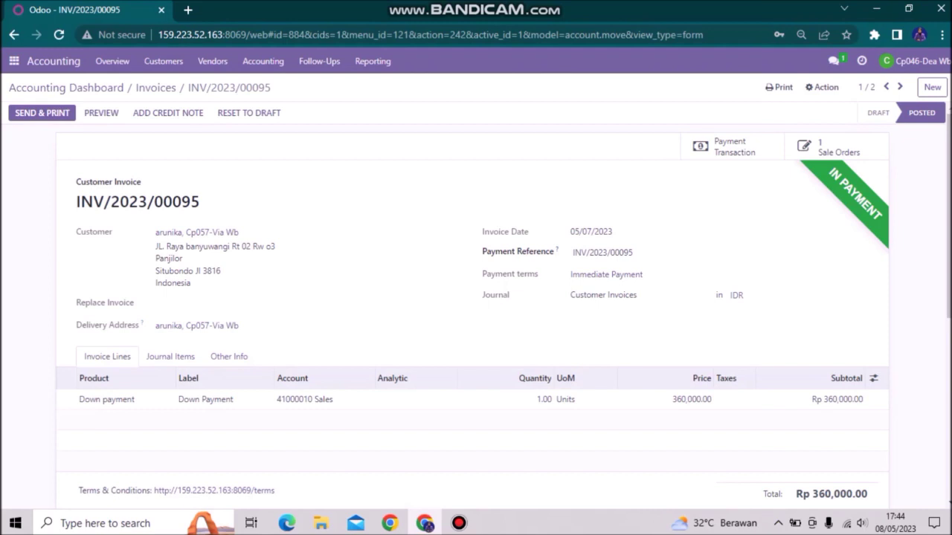
scroll(472, 297, "down", 5)
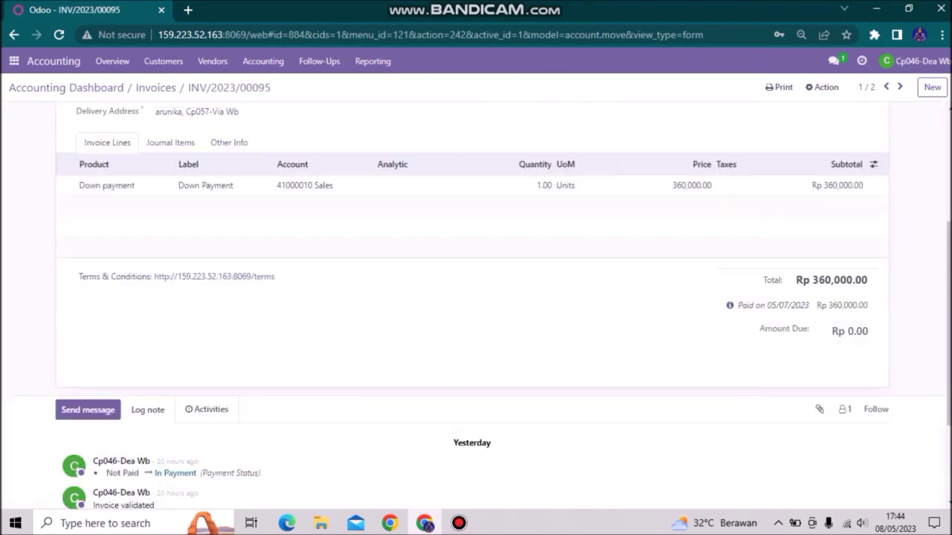
scroll(472, 298, "up", 5)
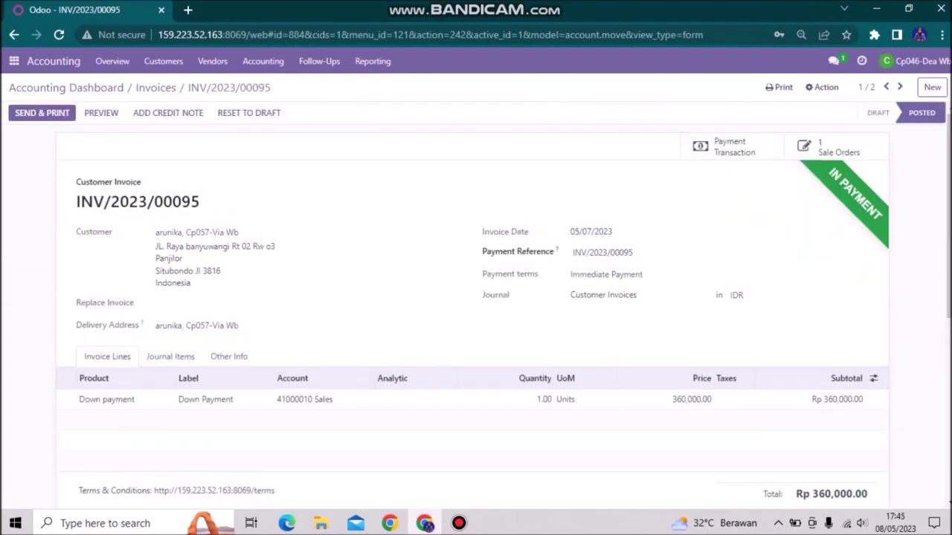
scroll(472, 297, "down", 5)
scroll(473, 298, "up", 5)
scroll(472, 297, "down", 5)
scroll(472, 297, "up", 5)
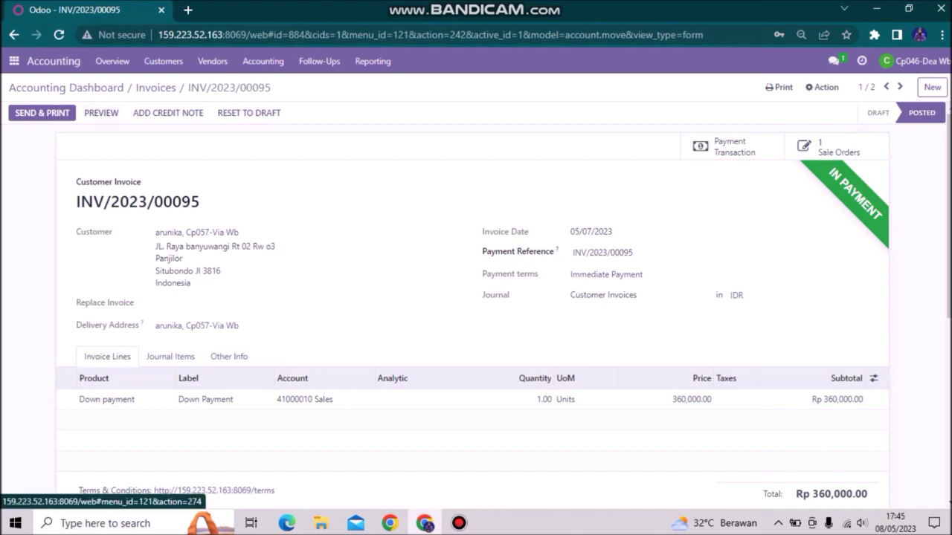
left_click(66, 87)
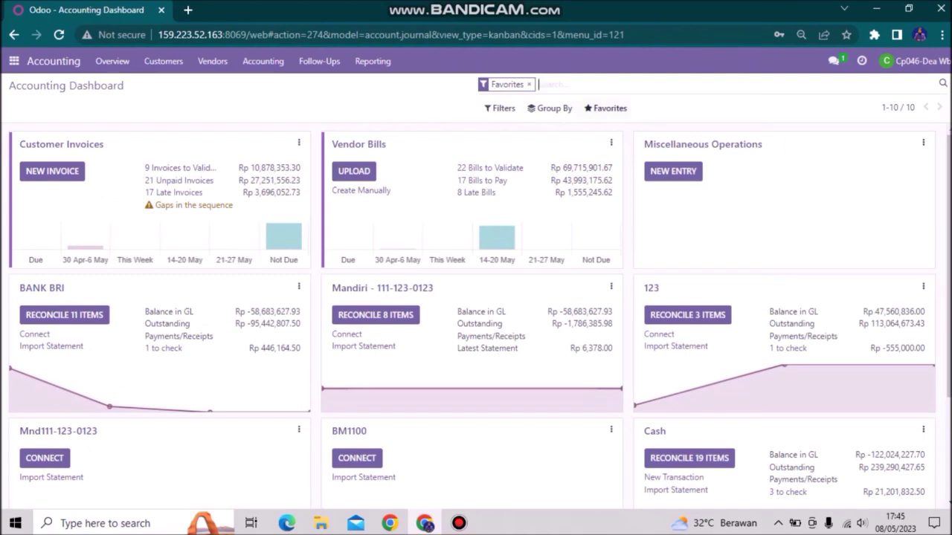
key("super+v")
key("Return")
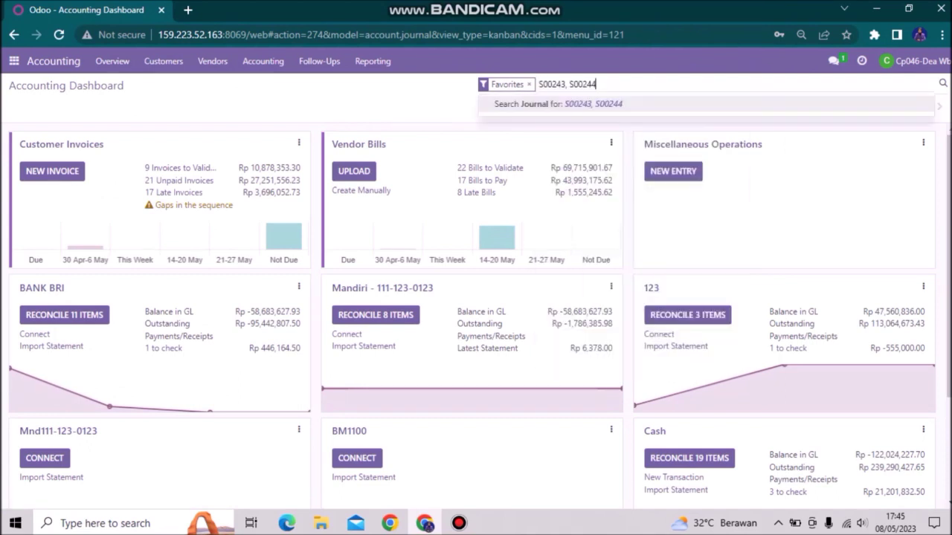
left_click_drag(569, 84, 543, 84)
type("S")
key("Return")
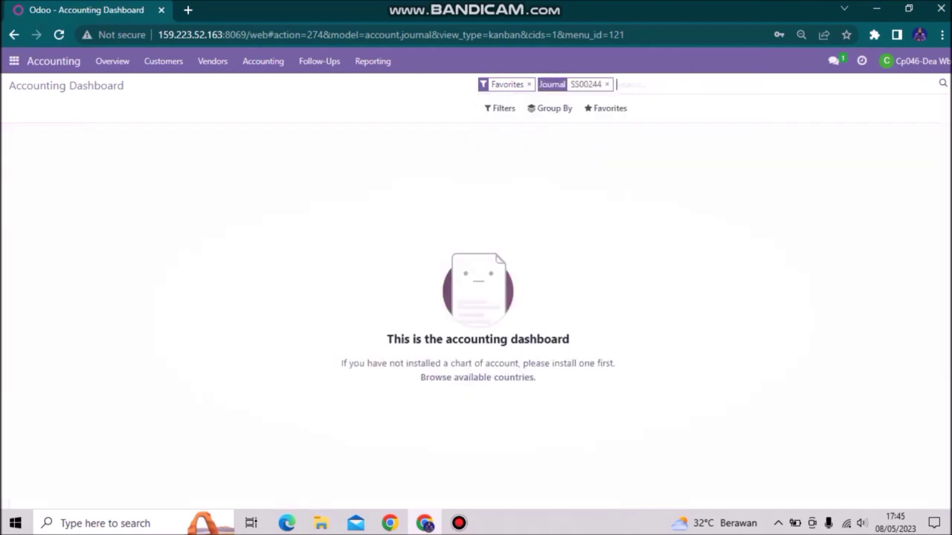
left_click(529, 84)
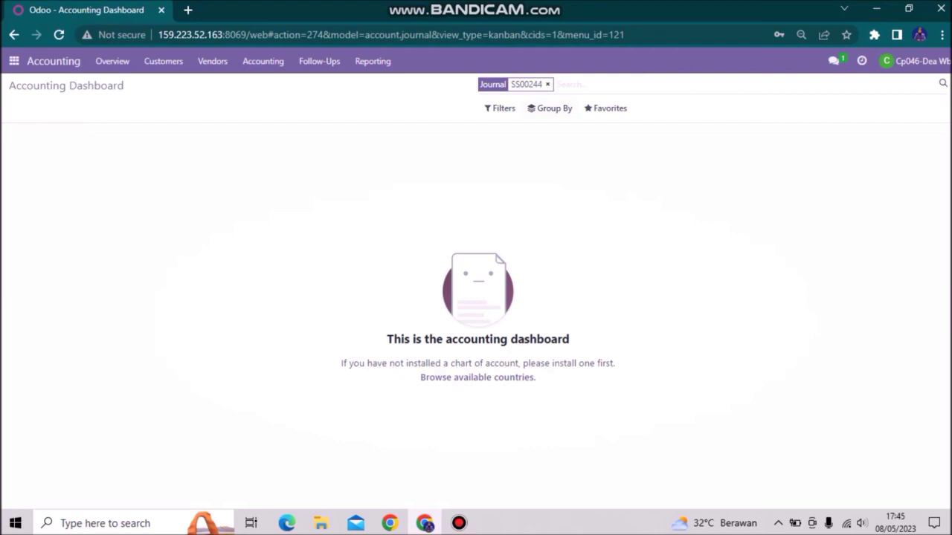
key("BackSpace")
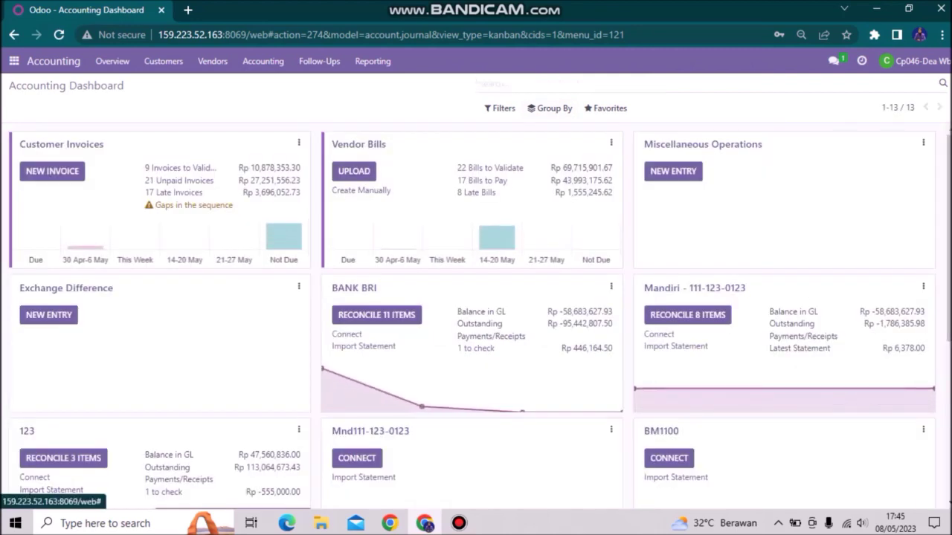
Reopen the Customer Invoices list and search it again for the first order number in the clipboard history
left_click(61, 144)
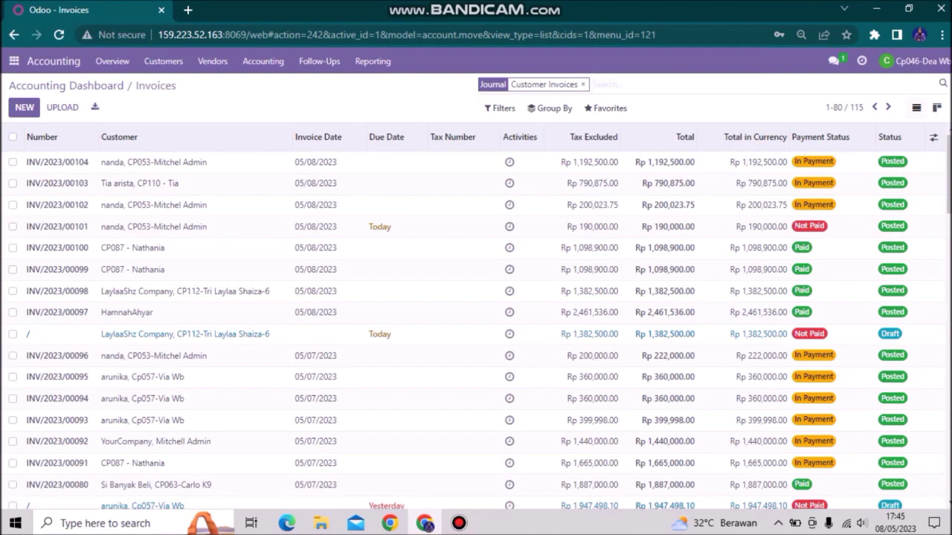
key("super+v")
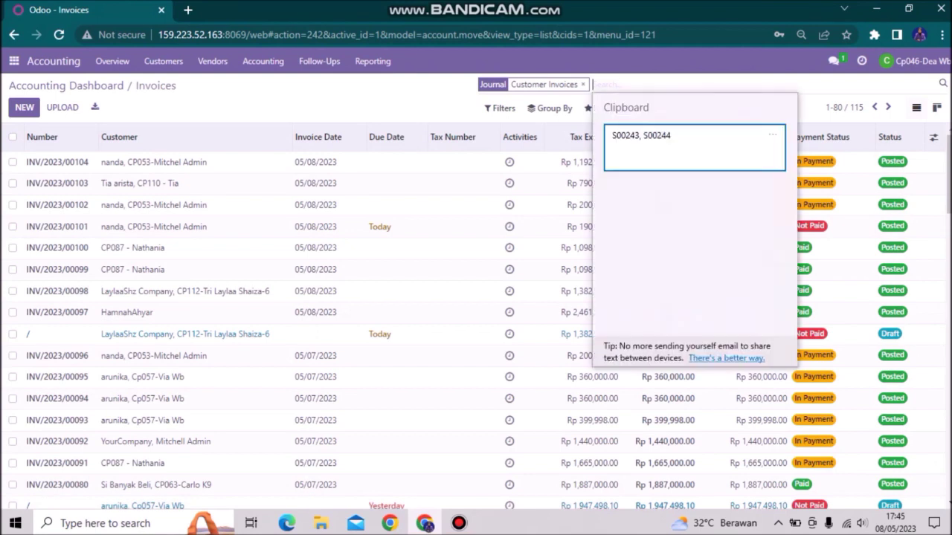
key("Return")
key("BackSpace")
key("BackSpace")
key("BackSpace")
key("BackSpace")
key("BackSpace")
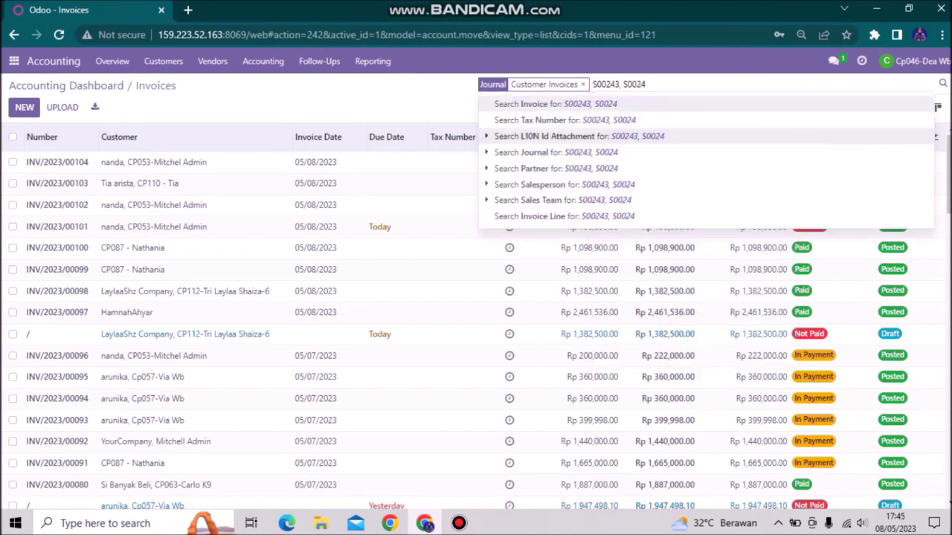
key("BackSpace")
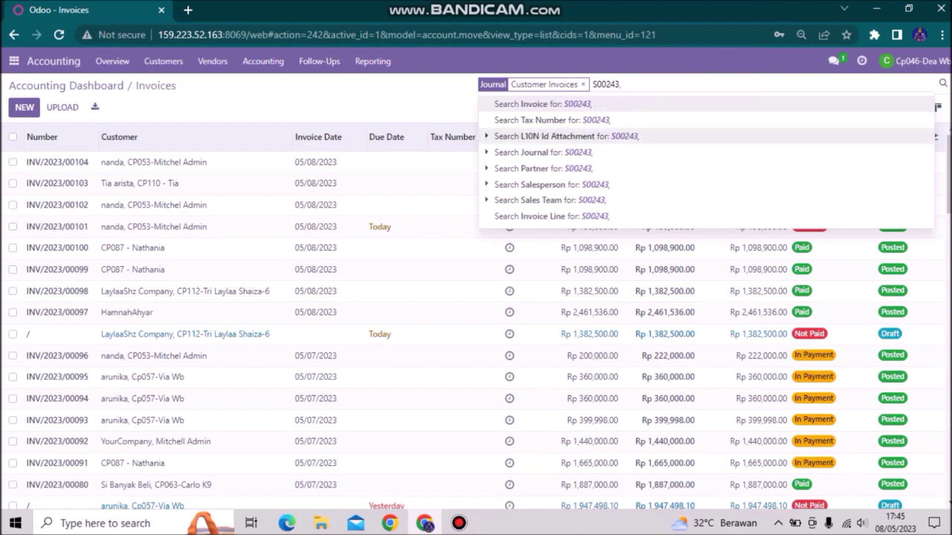
key("Return")
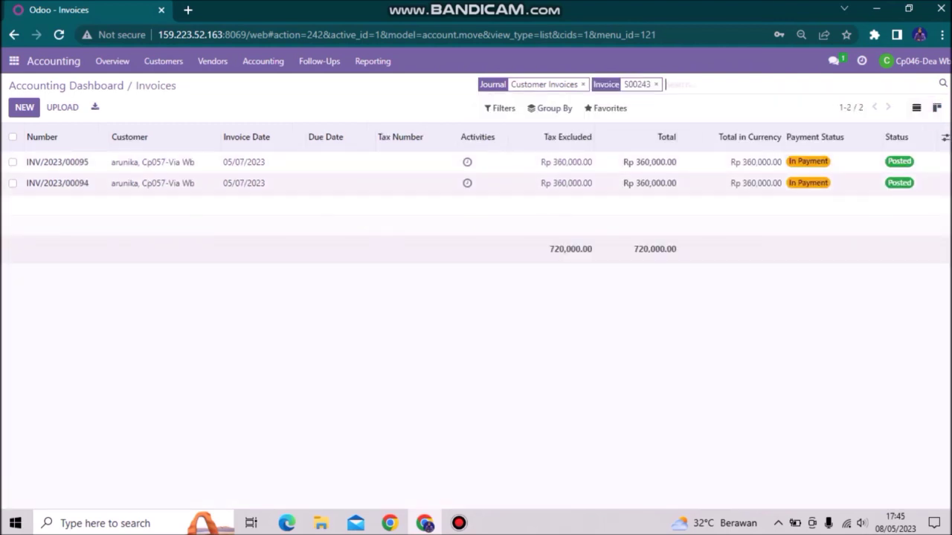
Open the second matching Rp 360,000.00 invoice and check its payment status and payment details
double_click(257, 183)
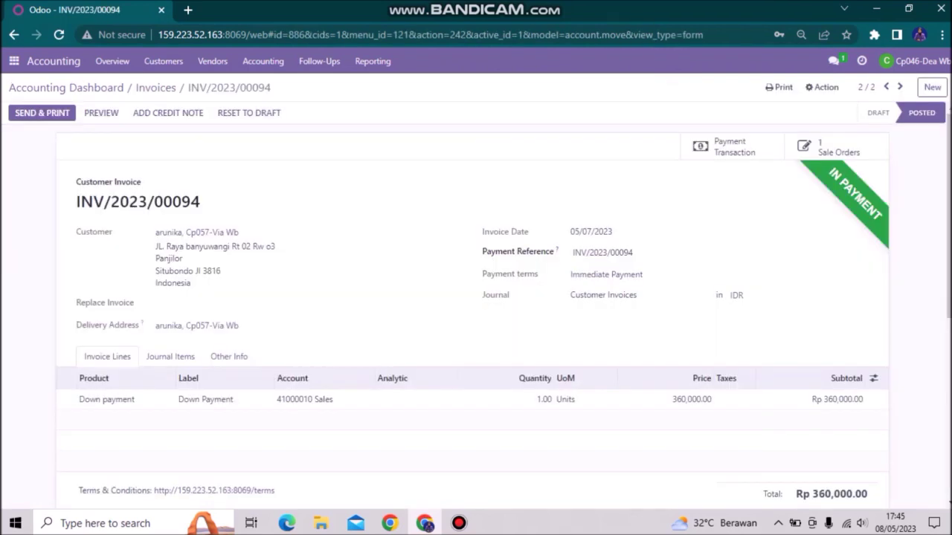
scroll(476, 297, "down", 2)
scroll(476, 298, "up", 2)
scroll(476, 297, "down", 5)
scroll(476, 297, "up", 2)
scroll(476, 298, "down", 2)
scroll(476, 298, "up", 5)
left_click(563, 8)
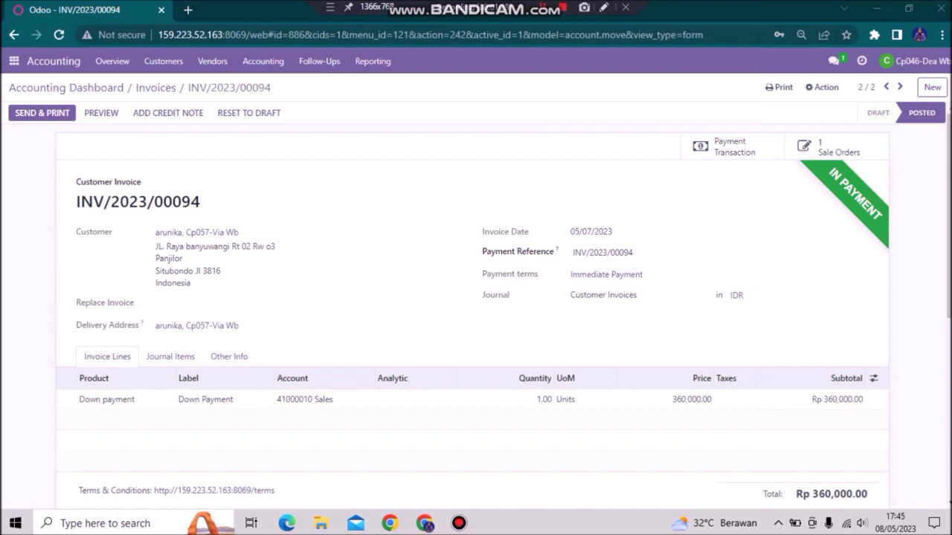